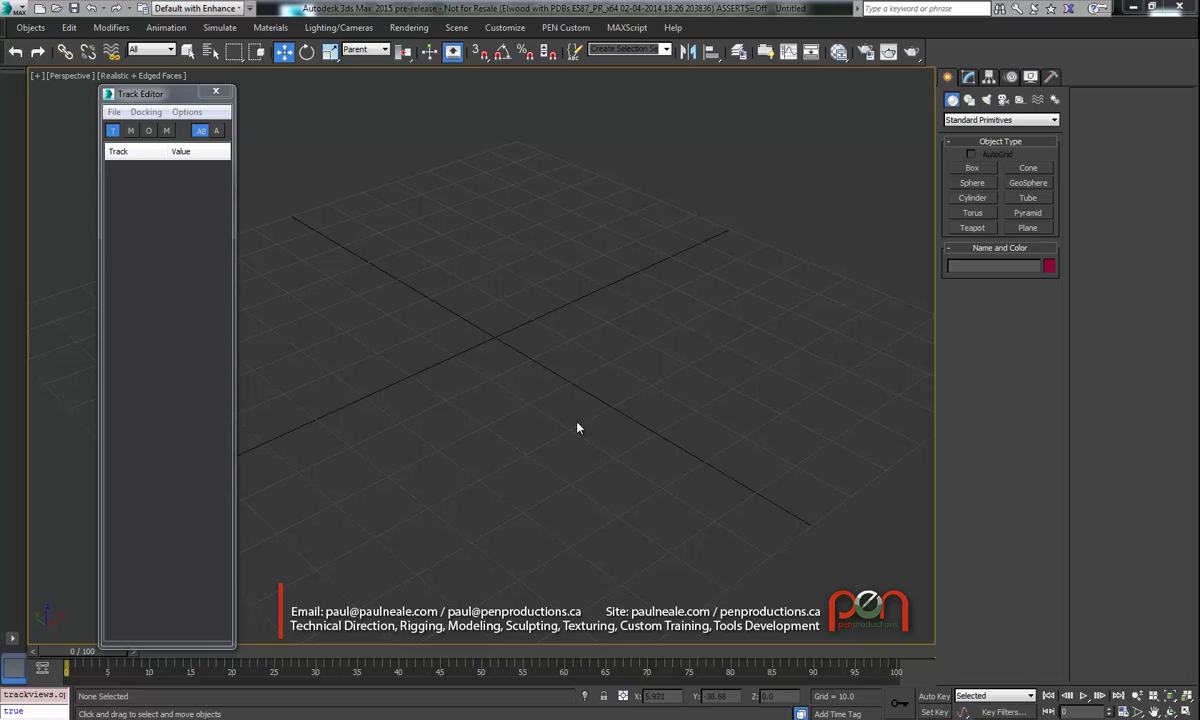
Create a teapot primitive with a radius of about 12 in the perspective view.
{"action": "left_click_drag", "start_coordinate": [167, 97], "coordinate": [168, 96]}
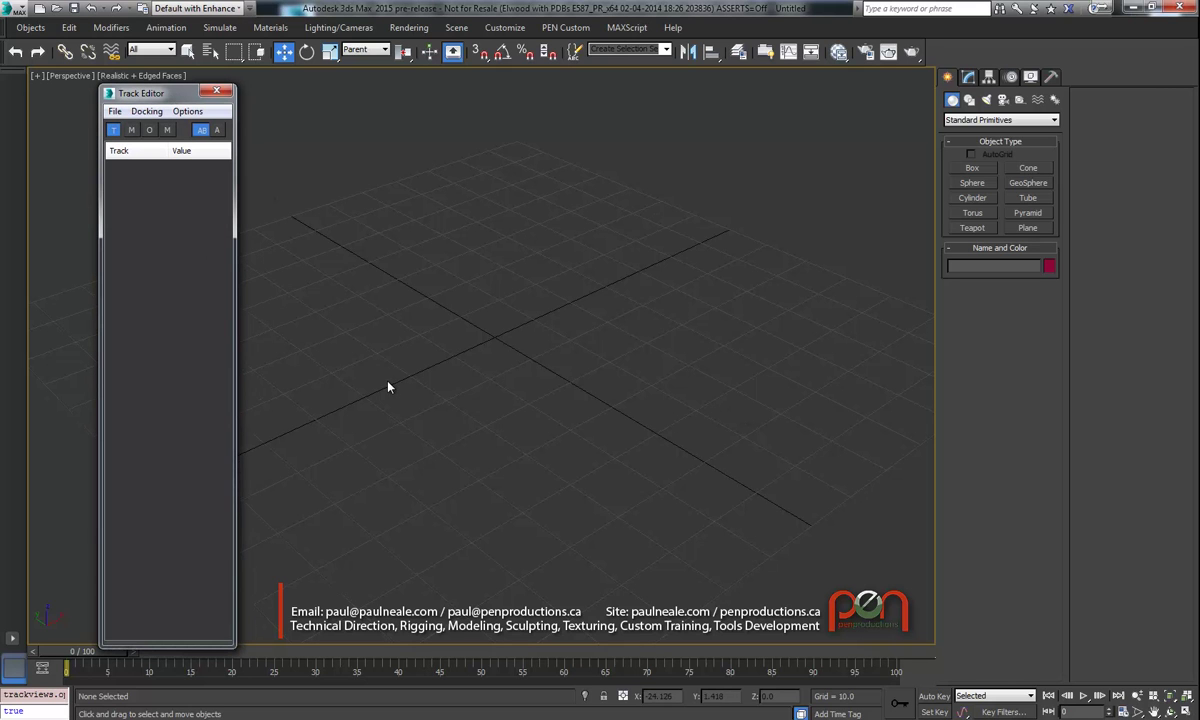
{"action": "left_click", "coordinate": [972, 228]}
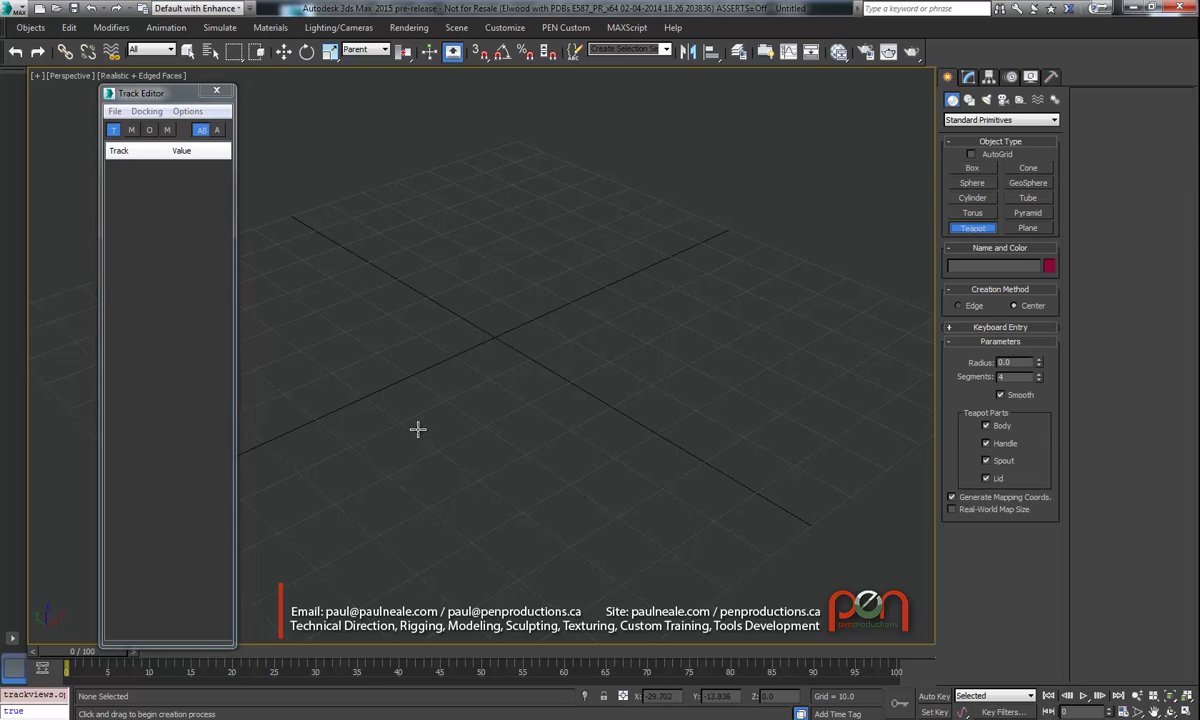
{"action": "left_click_drag", "start_coordinate": [415, 431], "coordinate": [428, 477]}
{"action": "middle_click_drag", "start_coordinate": [543, 418], "coordinate": [524, 417], "text": "alt"}
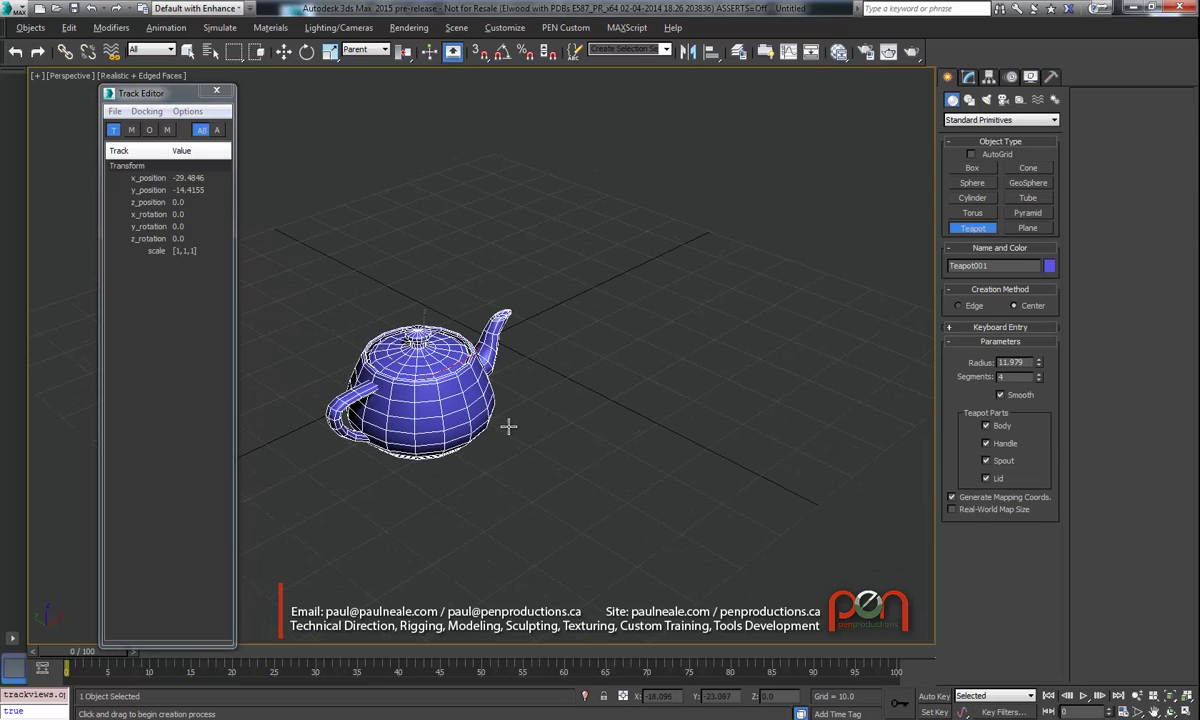
Move the teapot to about X 2, Y 0.6, Z -13 and set its Z rotation to 44 through the Track Editor.
{"action": "middle_click_drag", "start_coordinate": [402, 343], "coordinate": [432, 356], "text": "alt"}
{"action": "key", "text": "w"}
{"action": "left_click_drag", "start_coordinate": [432, 357], "coordinate": [578, 352]}
{"action": "middle_click_drag", "start_coordinate": [578, 352], "coordinate": [585, 326], "text": "alt"}
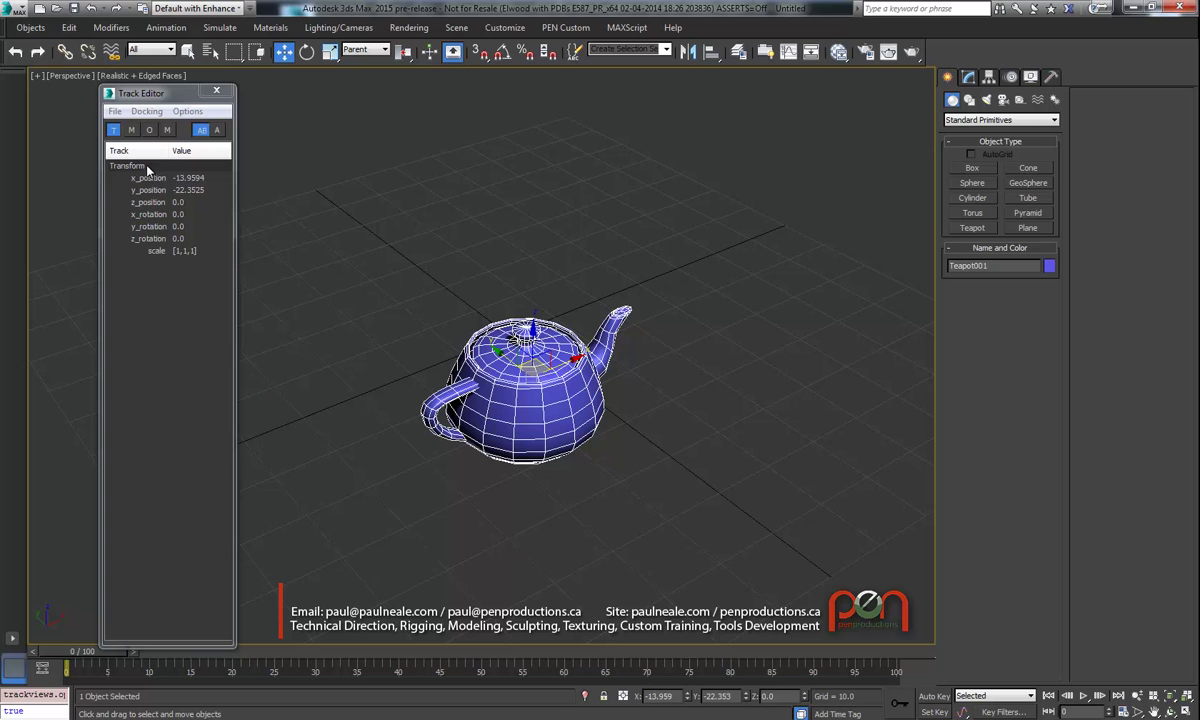
{"action": "left_click_drag", "start_coordinate": [148, 181], "coordinate": [172, 238]}
Apply a Bend modifier to the teapot and show modifier tracks in the Track Editor.
{"action": "key", "text": "x"}
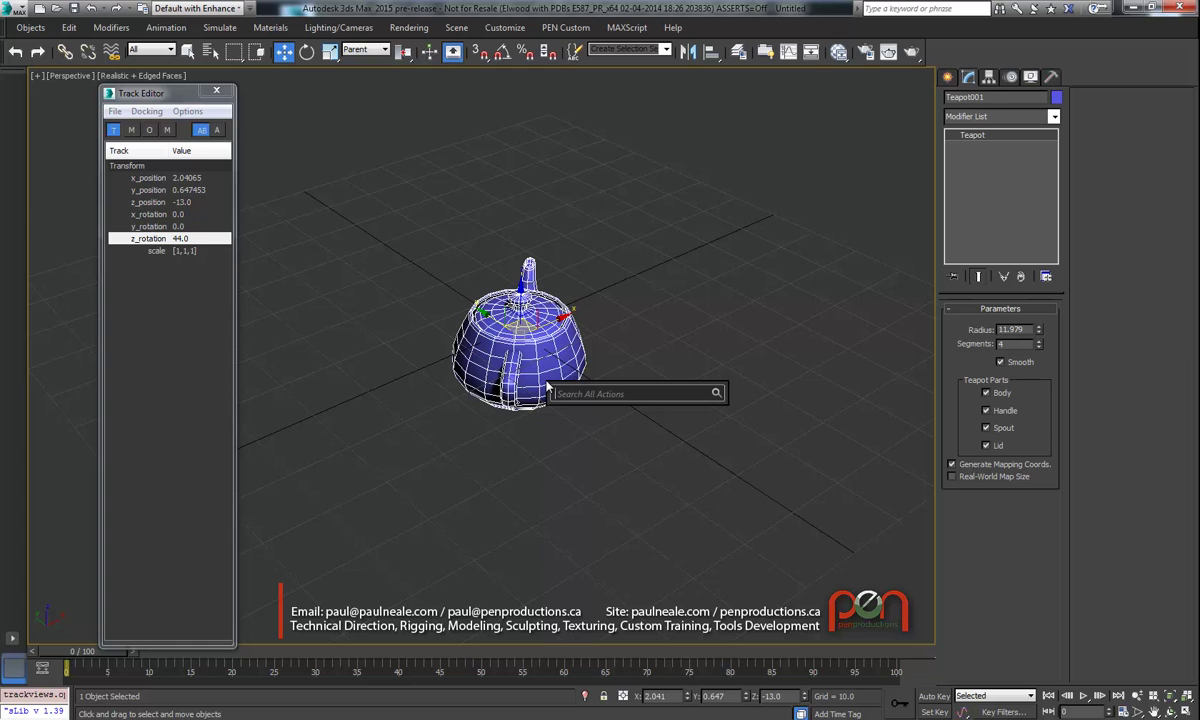
{"action": "type", "text": "ben"}
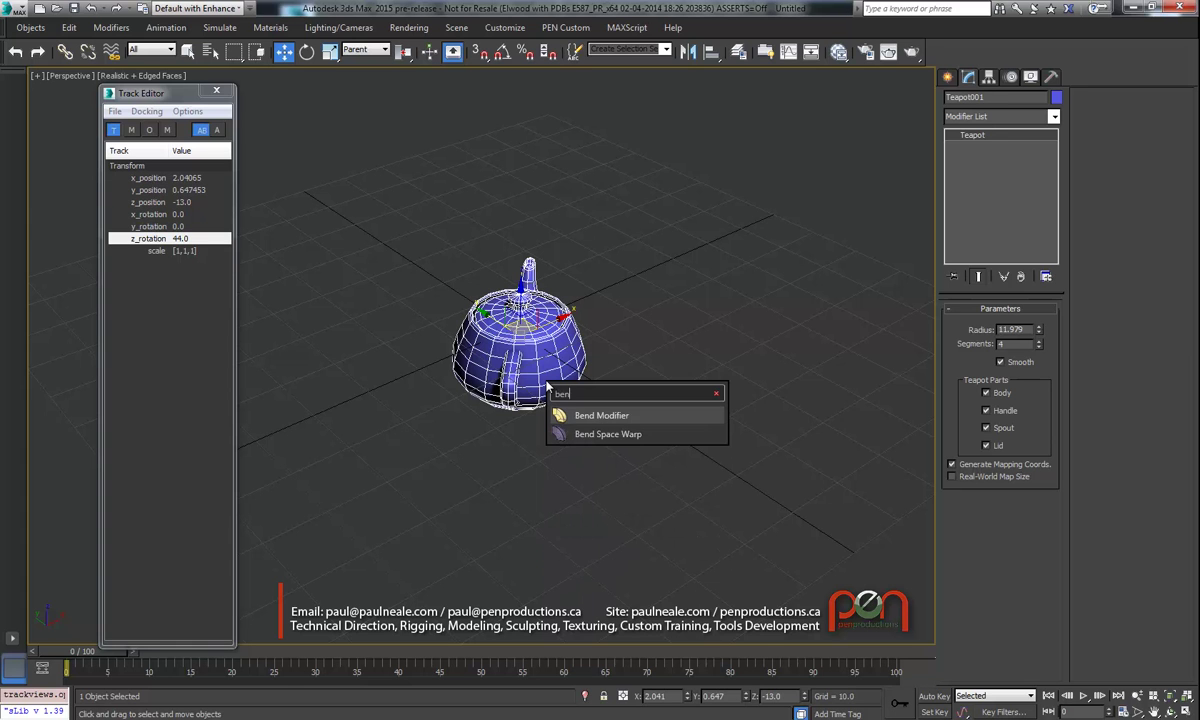
{"action": "key", "text": "Return"}
{"action": "middle_click_drag", "start_coordinate": [410, 320], "coordinate": [255, 250], "text": "alt"}
{"action": "left_click", "coordinate": [131, 130]}
{"action": "middle_click_drag", "start_coordinate": [403, 324], "coordinate": [150, 317], "text": "alt"}
{"action": "middle_click_drag", "start_coordinate": [530, 354], "coordinate": [474, 371], "text": "alt"}
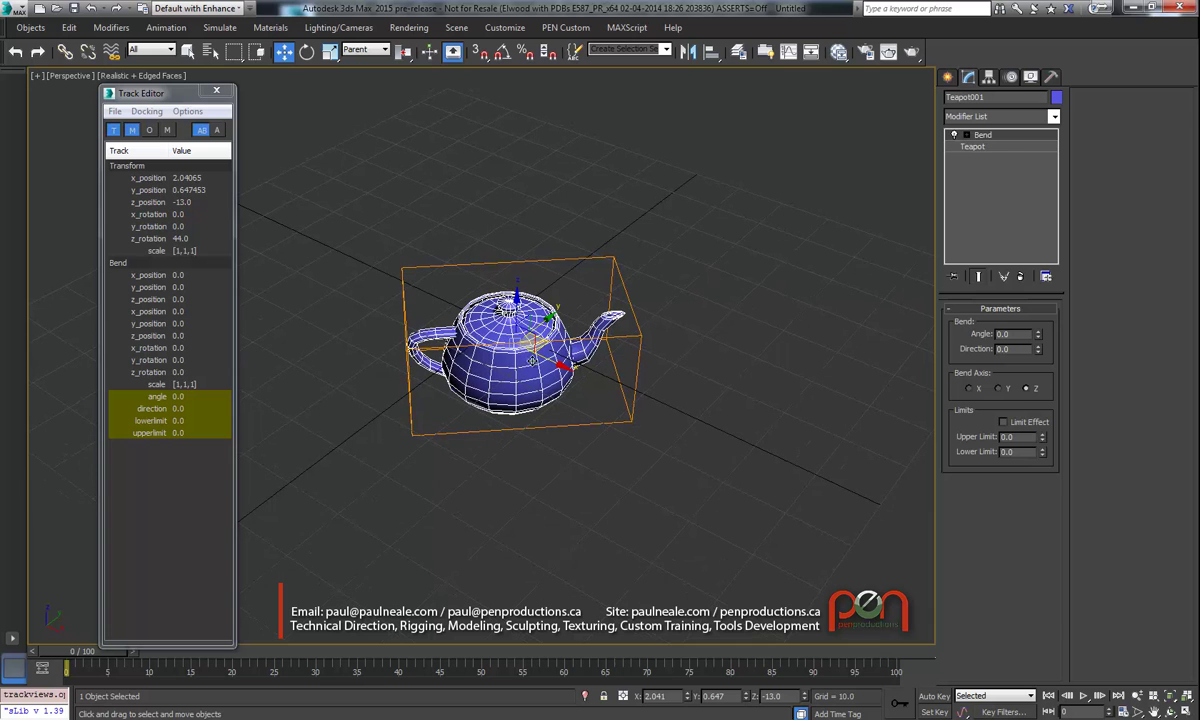
Set the Bend angle to 36 and its direction to 57 through the Track Editor's tracks.
{"action": "left_click", "coordinate": [947, 78]}
{"action": "middle_click_drag", "start_coordinate": [545, 345], "coordinate": [160, 313], "text": "alt"}
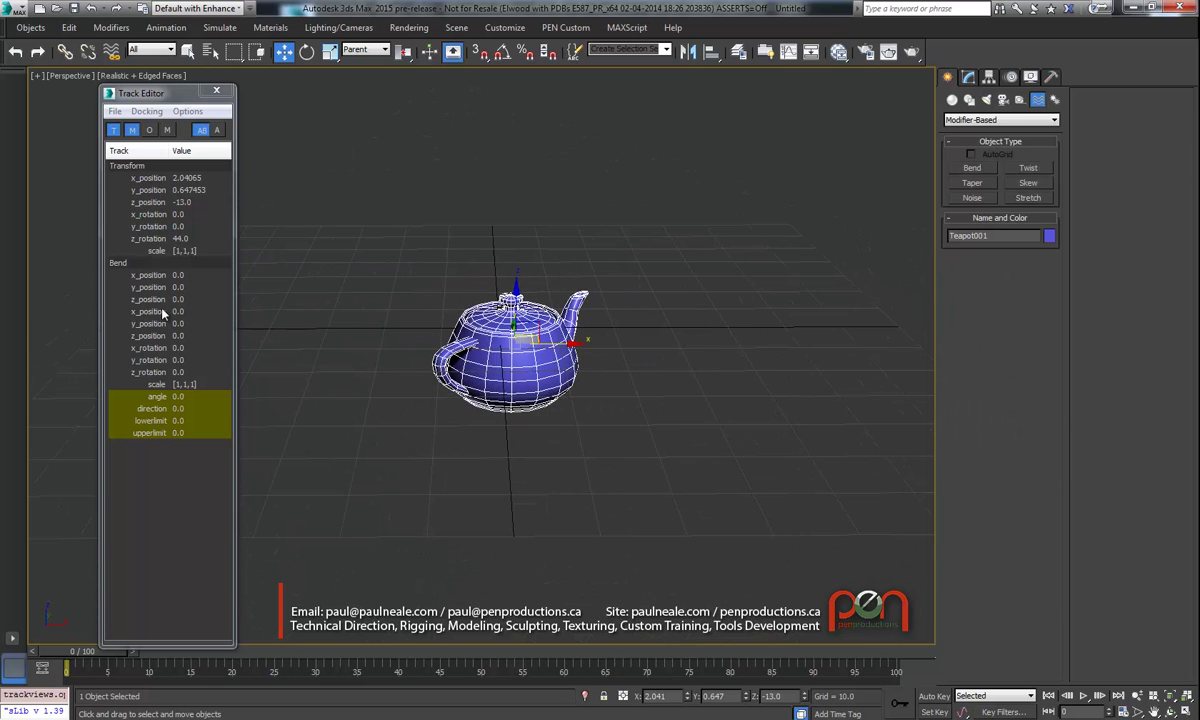
{"action": "left_click", "coordinate": [147, 399]}
{"action": "left_click", "coordinate": [155, 399]}
{"action": "left_click_drag", "start_coordinate": [150, 400], "coordinate": [150, 372]}
{"action": "left_click", "coordinate": [153, 410]}
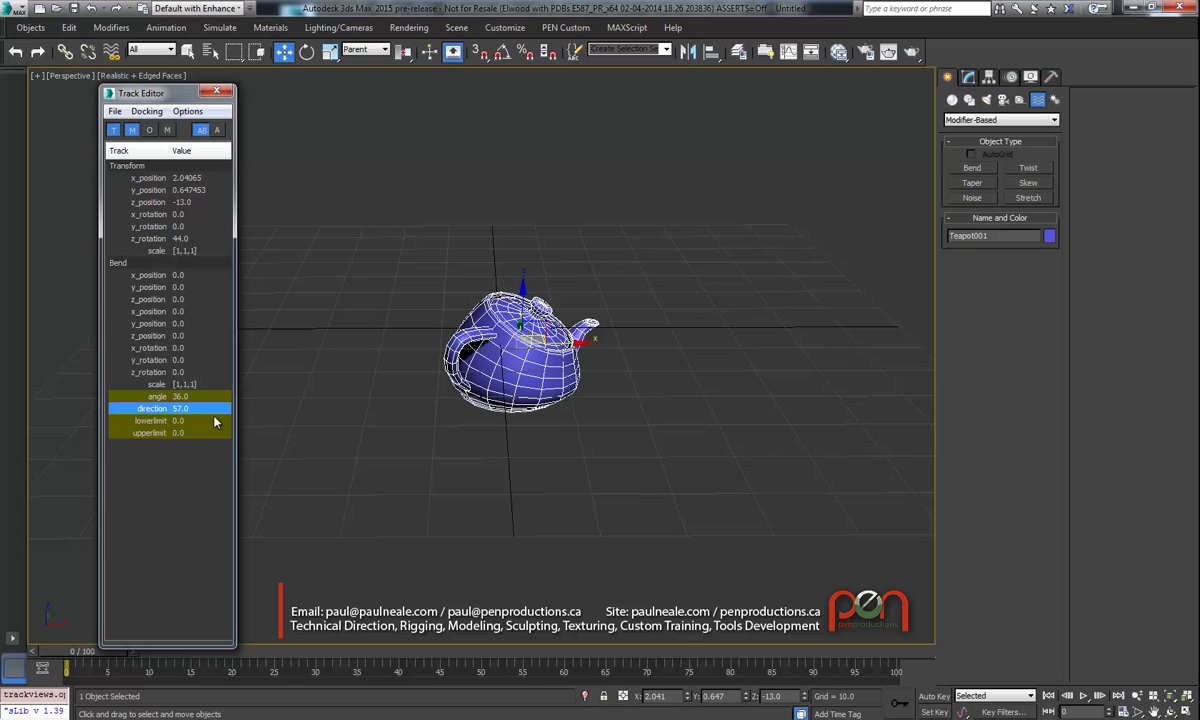
{"action": "middle_click_drag", "start_coordinate": [520, 331], "coordinate": [500, 372], "text": "alt"}
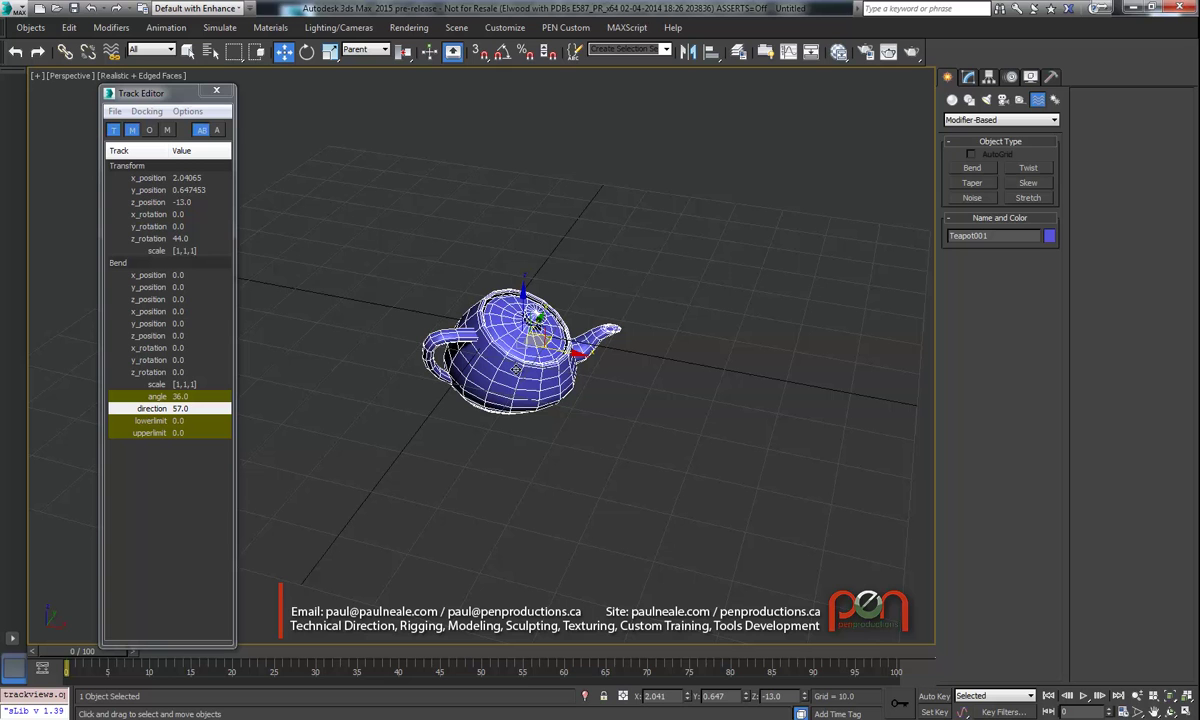
Turn on Auto Key at frame 10 and key the teapot's position at about X 35, Y 23.6 through the Track Editor.
{"action": "left_click_drag", "start_coordinate": [72, 652], "coordinate": [151, 656]}
{"action": "middle_click_drag", "start_coordinate": [476, 420], "coordinate": [480, 406]}
{"action": "key", "text": "n"}
{"action": "middle_click_drag", "start_coordinate": [512, 360], "coordinate": [546, 334], "text": "alt"}
{"action": "mouse_move", "coordinate": [153, 181]}
{"action": "left_mouse_down"}
{"action": "mouse_move", "coordinate": [186, 181]}
{"action": "mouse_move", "coordinate": [173, 189]}
{"action": "left_mouse_up"}
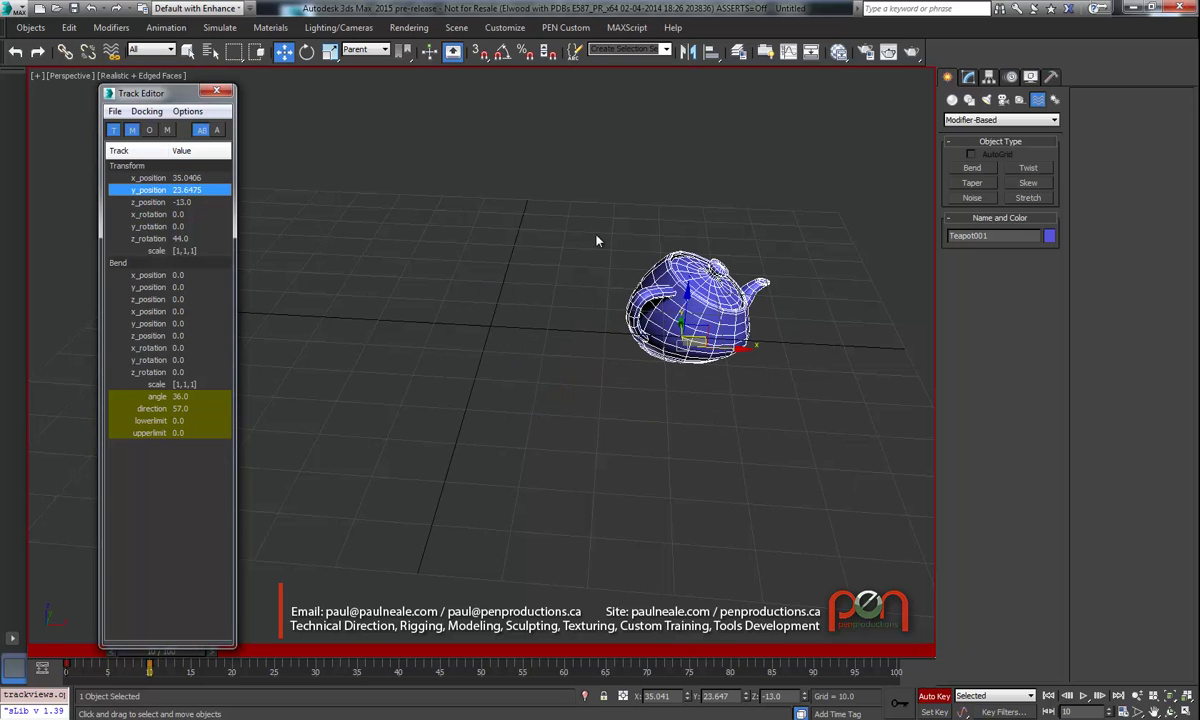
{"action": "left_click", "coordinate": [660, 286]}
{"action": "mouse_move", "coordinate": [660, 286]}
{"action": "middle_mouse_down", "text": "alt"}
{"action": "mouse_move", "coordinate": [641, 295]}
{"action": "mouse_move", "coordinate": [641, 284]}
{"action": "middle_mouse_up", "text": "alt"}
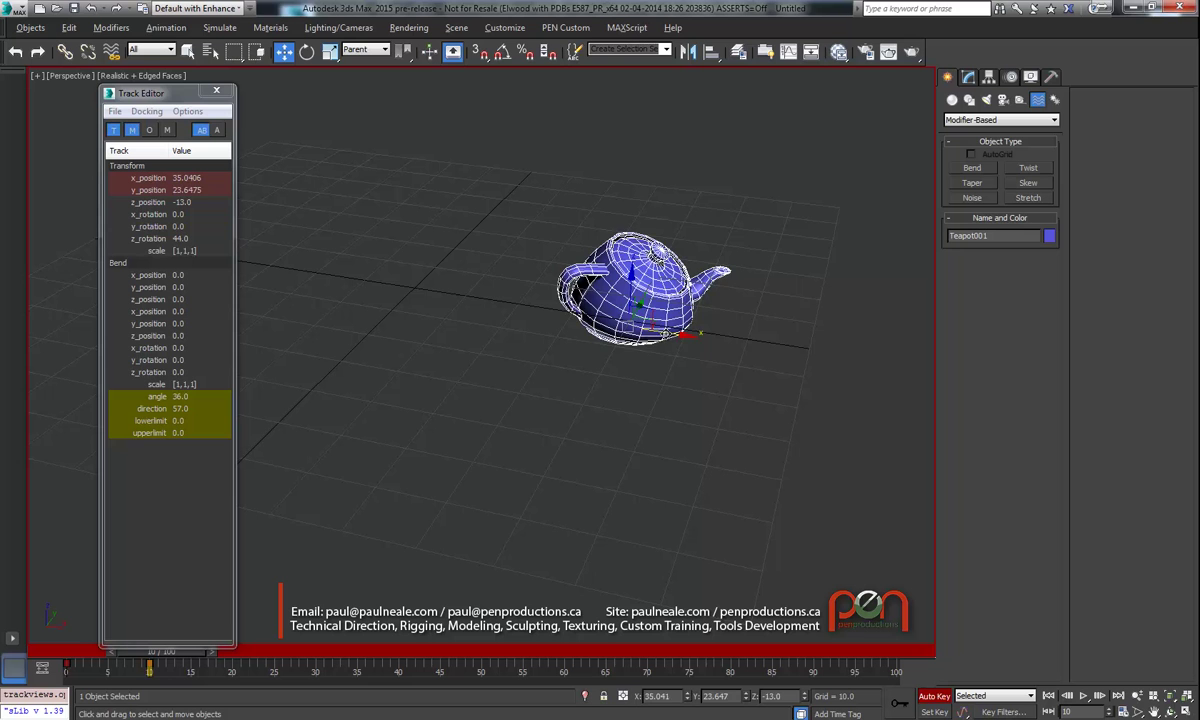
Move the teapot in the viewport at frame 10 to about X 14.6 and Z -2.1.
{"action": "left_click_drag", "start_coordinate": [666, 334], "coordinate": [565, 319]}
{"action": "middle_click_drag", "start_coordinate": [340, 255], "coordinate": [338, 284], "text": "alt"}
{"action": "middle_click_drag", "start_coordinate": [491, 290], "coordinate": [455, 289], "text": "alt"}
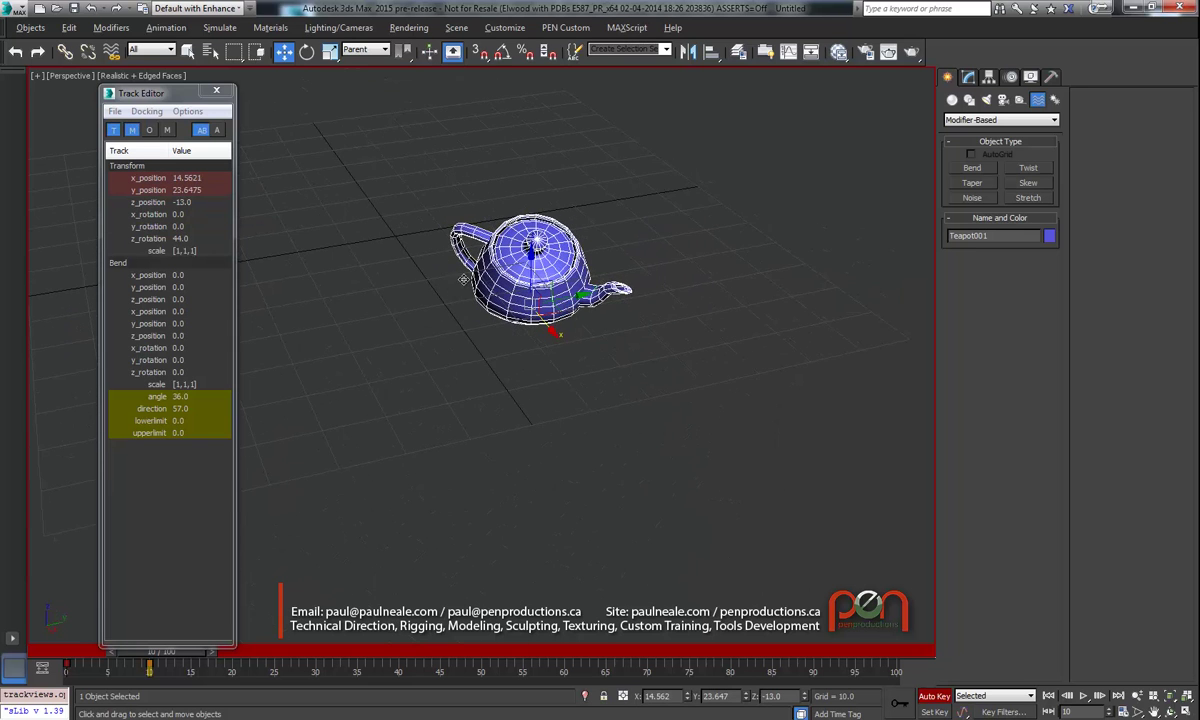
{"action": "middle_click_drag", "start_coordinate": [526, 279], "coordinate": [531, 263], "text": "alt"}
{"action": "left_click_drag", "start_coordinate": [531, 263], "coordinate": [531, 206]}
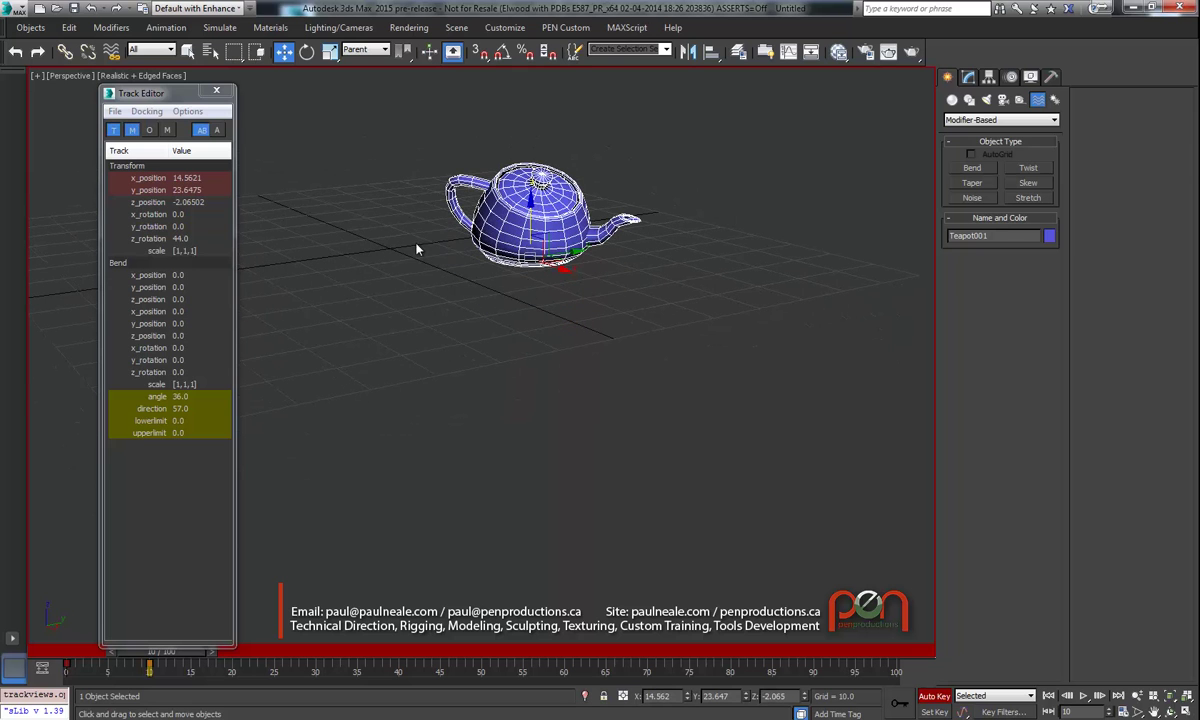
{"action": "middle_click_drag", "start_coordinate": [510, 220], "coordinate": [545, 238], "text": "alt"}
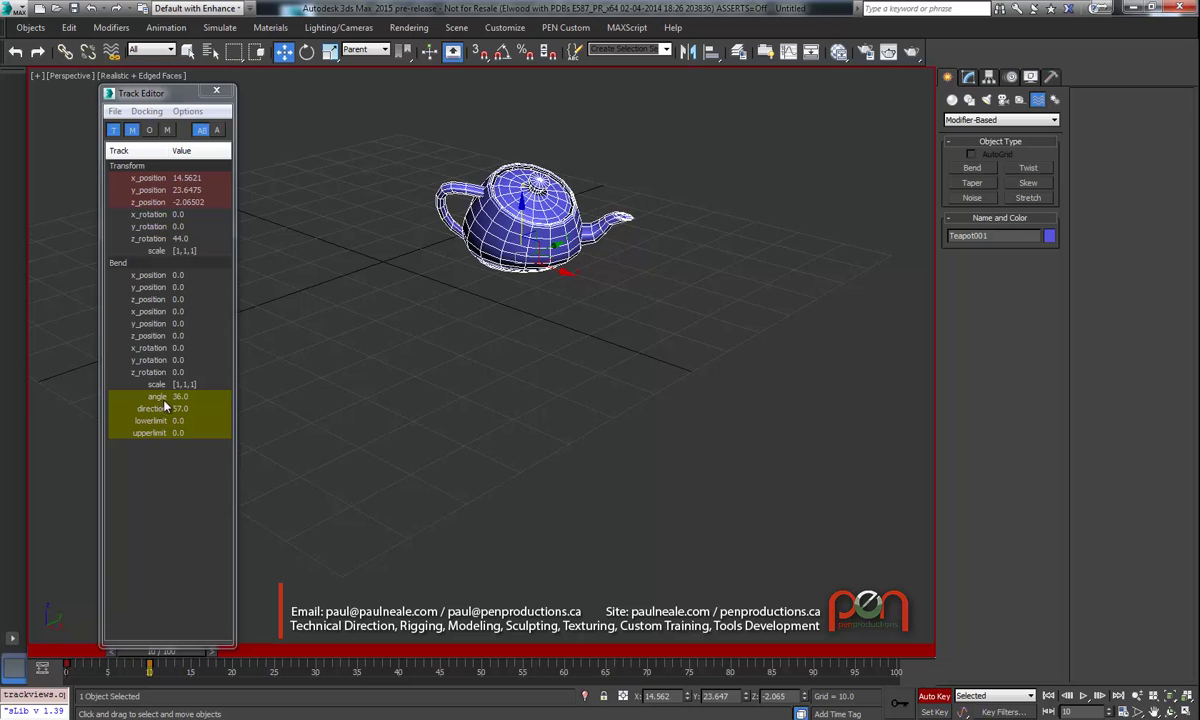
Key the Bend angle at 89 on frame 10 and at -25 on frame 20.
{"action": "left_click_drag", "start_coordinate": [158, 396], "coordinate": [203, 401]}
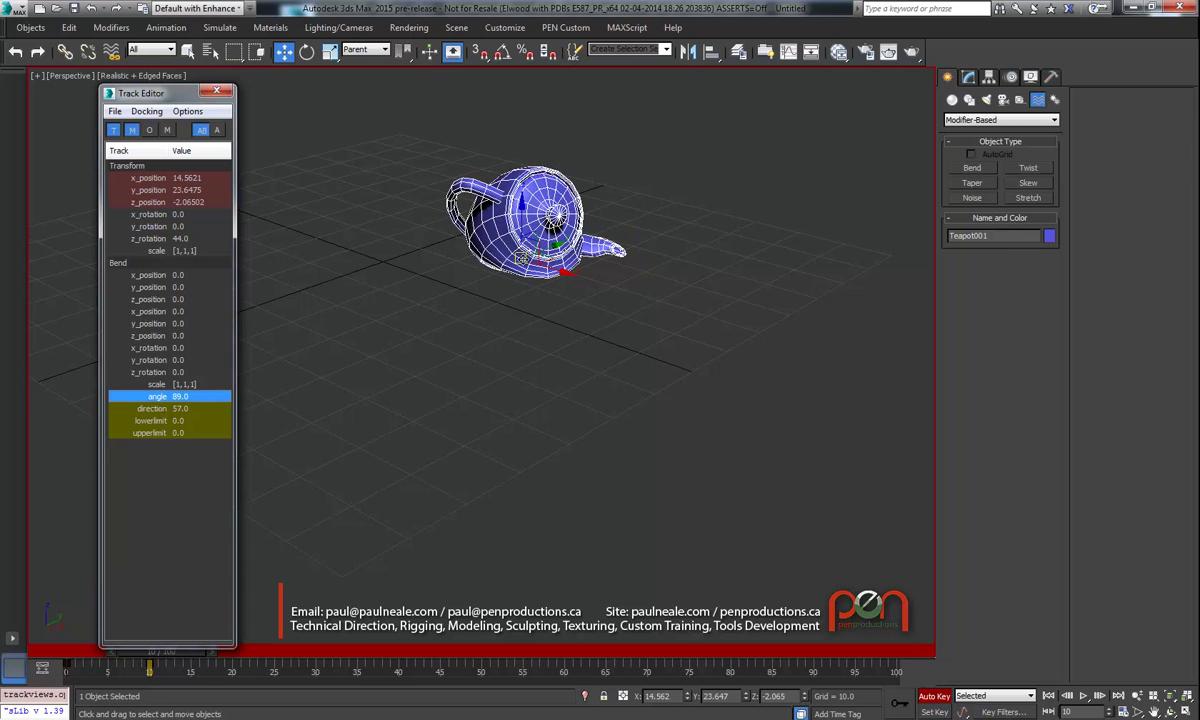
{"action": "middle_click_drag", "start_coordinate": [465, 283], "coordinate": [535, 306], "text": "alt"}
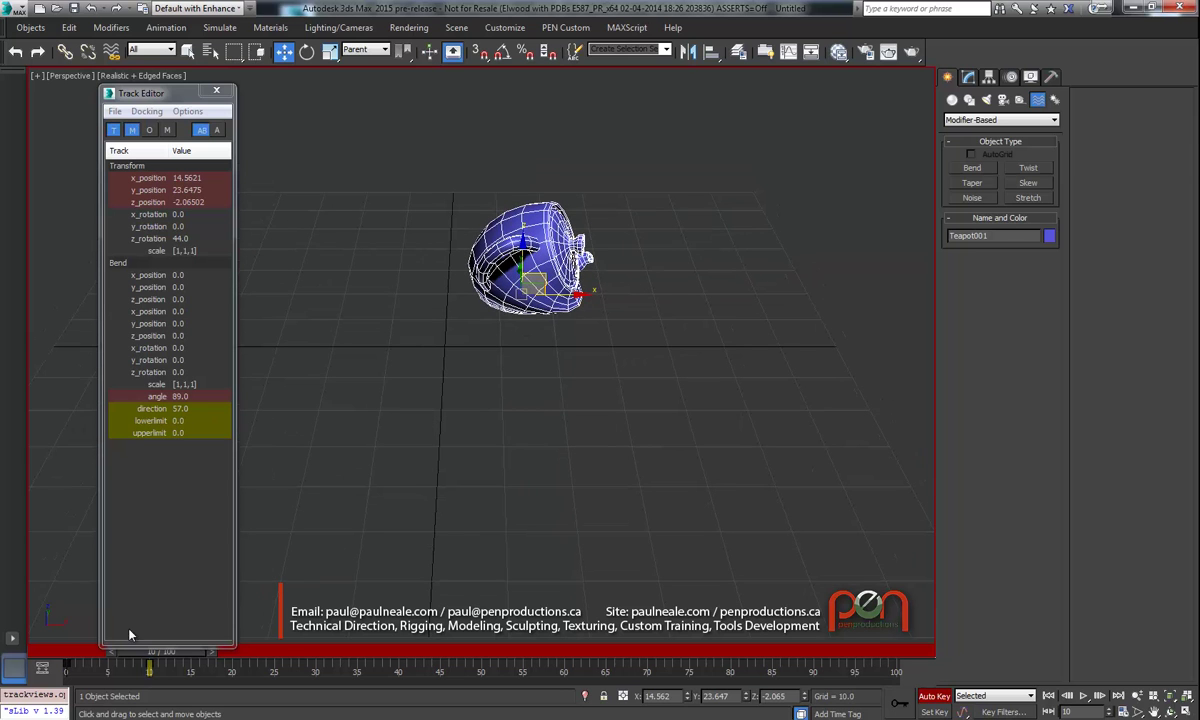
{"action": "left_click_drag", "start_coordinate": [146, 653], "coordinate": [226, 651]}
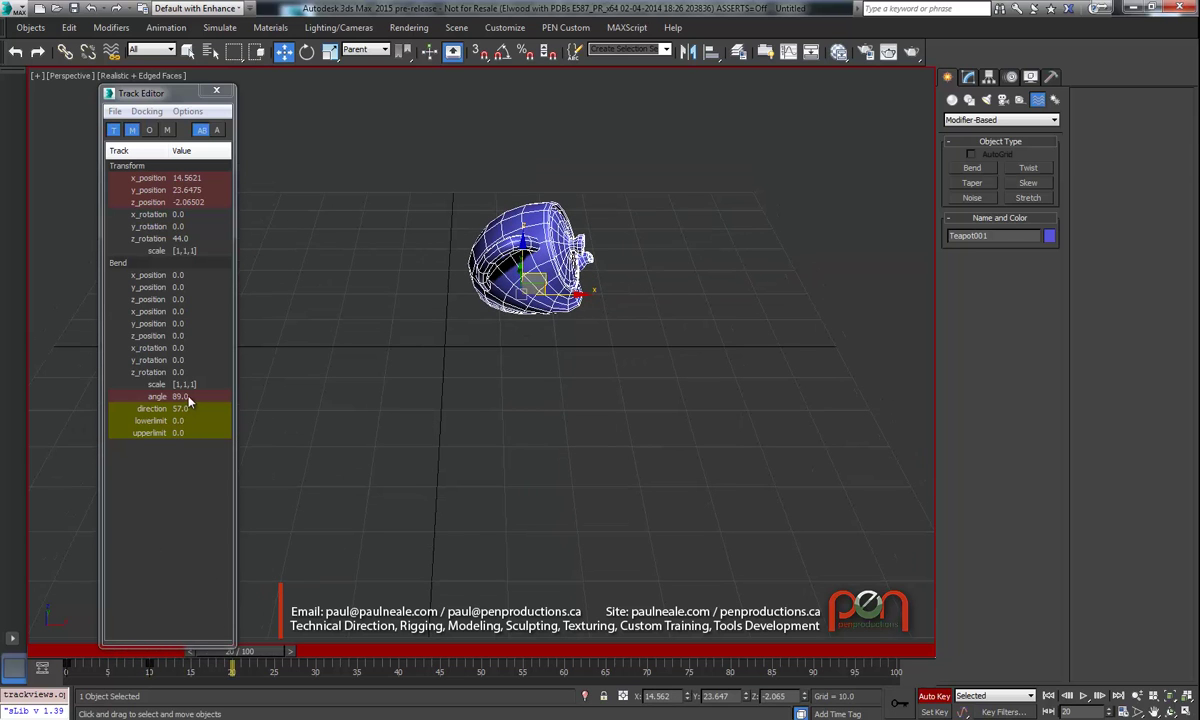
{"action": "left_click_drag", "start_coordinate": [188, 398], "coordinate": [88, 396]}
{"action": "middle_click_drag", "start_coordinate": [465, 294], "coordinate": [380, 303], "text": "alt"}
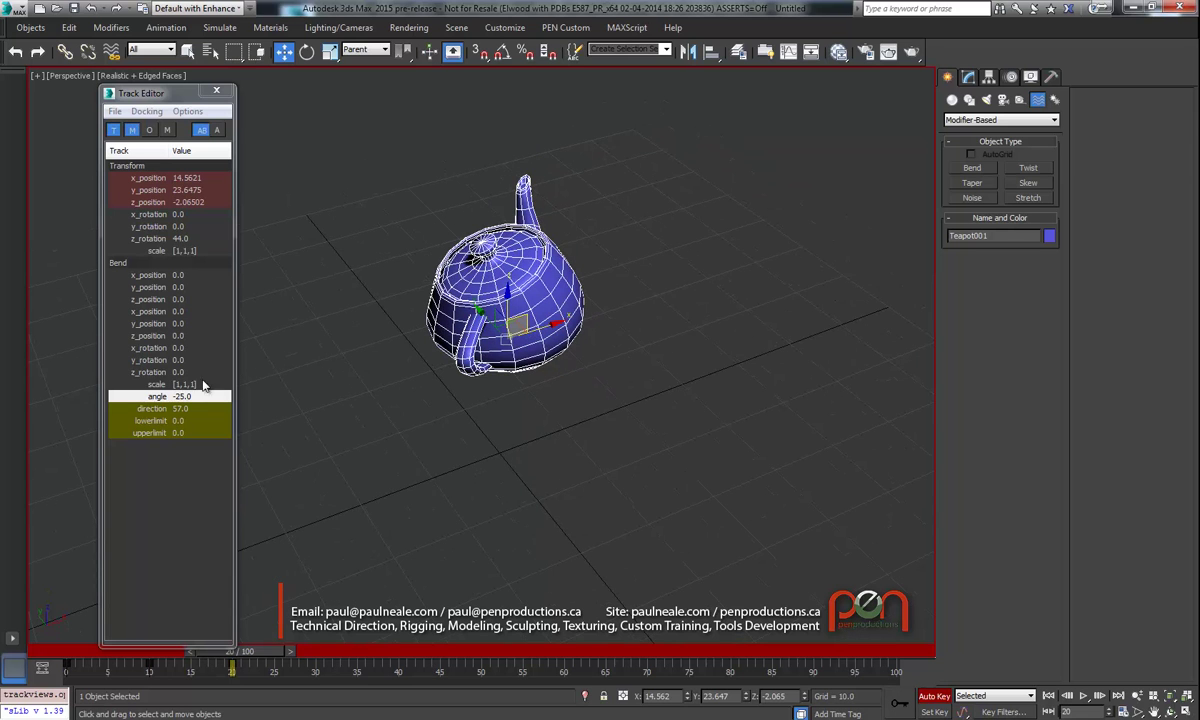
{"action": "middle_click_drag", "start_coordinate": [420, 375], "coordinate": [277, 323], "text": "alt"}
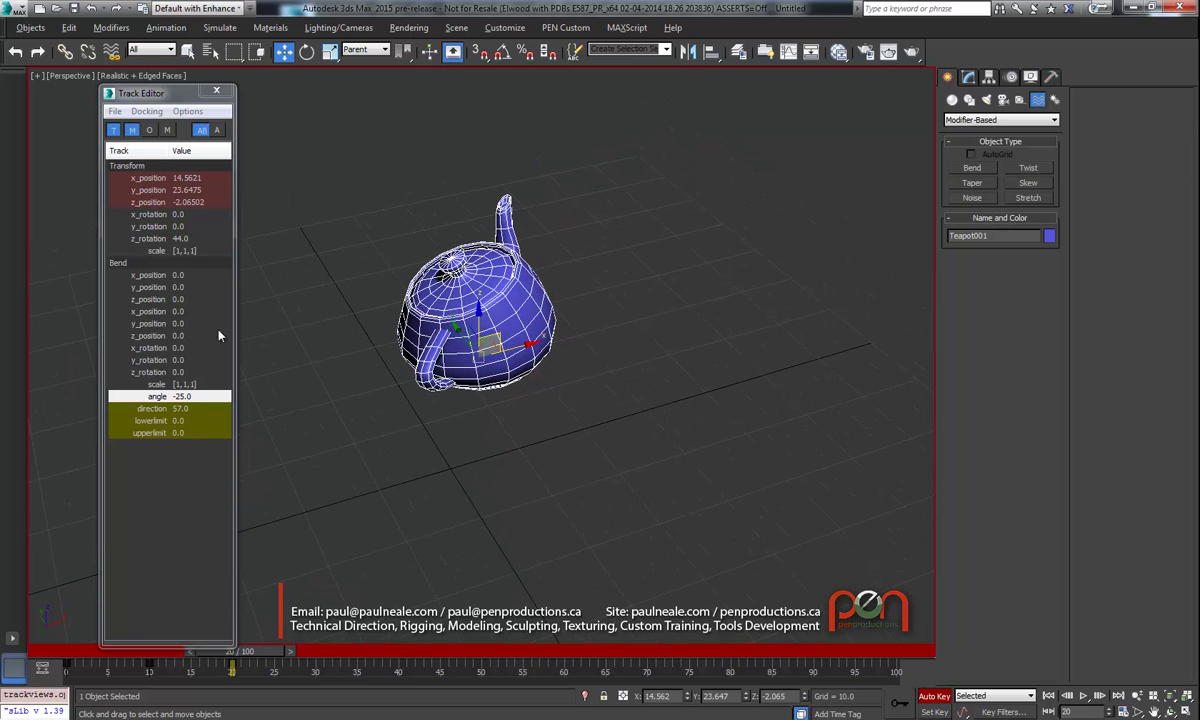
Turn off Auto Key and create a second teapot at about X 43.4, Y -12.9, beside the first one.
{"action": "middle_click_drag", "start_coordinate": [403, 297], "coordinate": [396, 264], "text": "alt"}
{"action": "scroll", "coordinate": [440, 262], "scroll_direction": "down", "scroll_amount": 3}
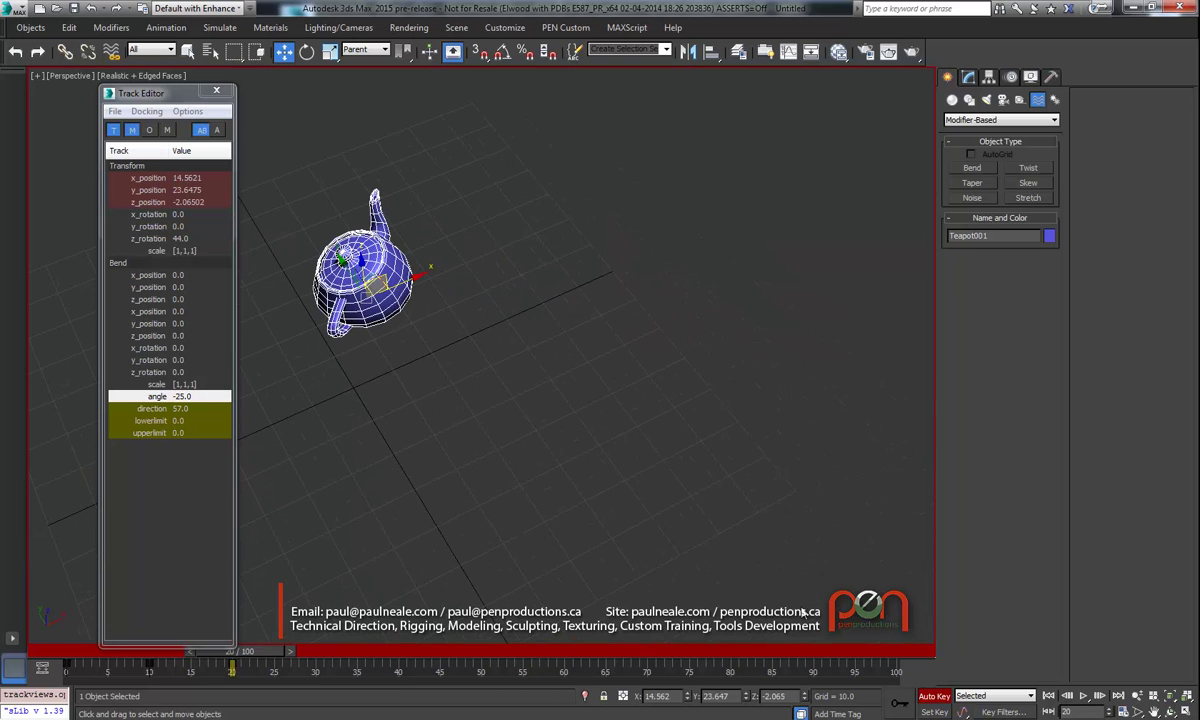
{"action": "left_click", "coordinate": [923, 697]}
{"action": "left_click", "coordinate": [952, 100]}
{"action": "left_click", "coordinate": [973, 228]}
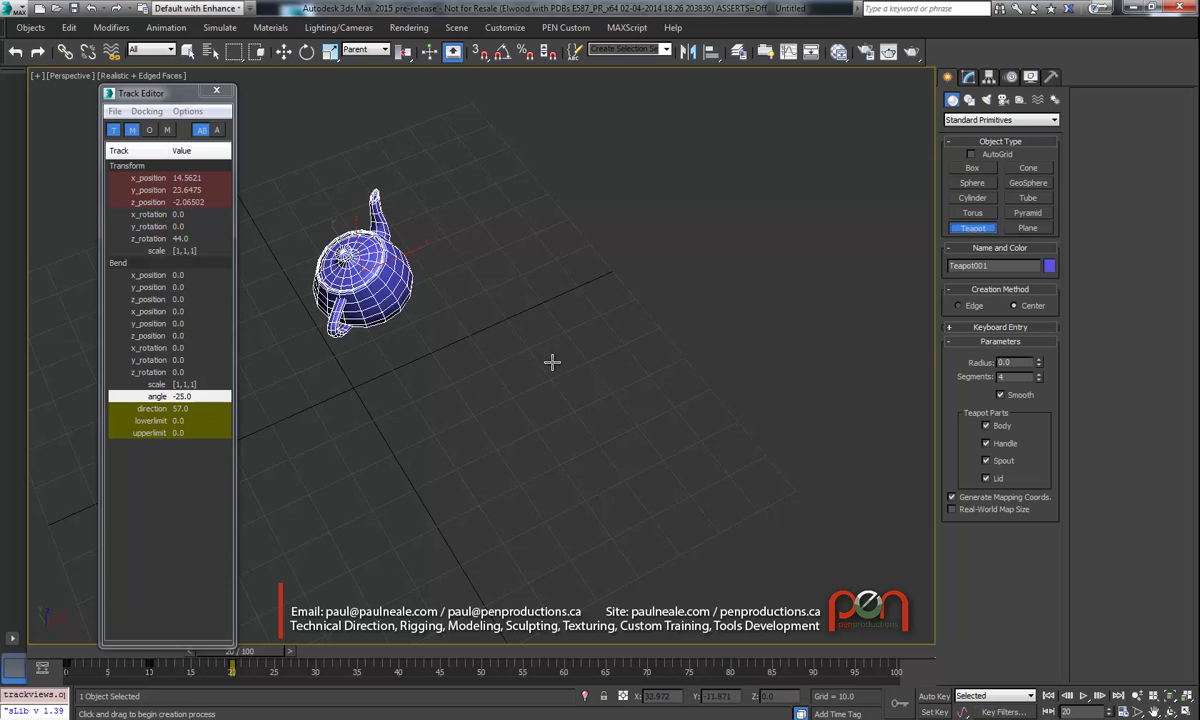
{"action": "left_click_drag", "start_coordinate": [549, 352], "coordinate": [560, 408]}
{"action": "middle_click_drag", "start_coordinate": [560, 408], "coordinate": [540, 260], "text": "alt"}
{"action": "key", "text": "w"}
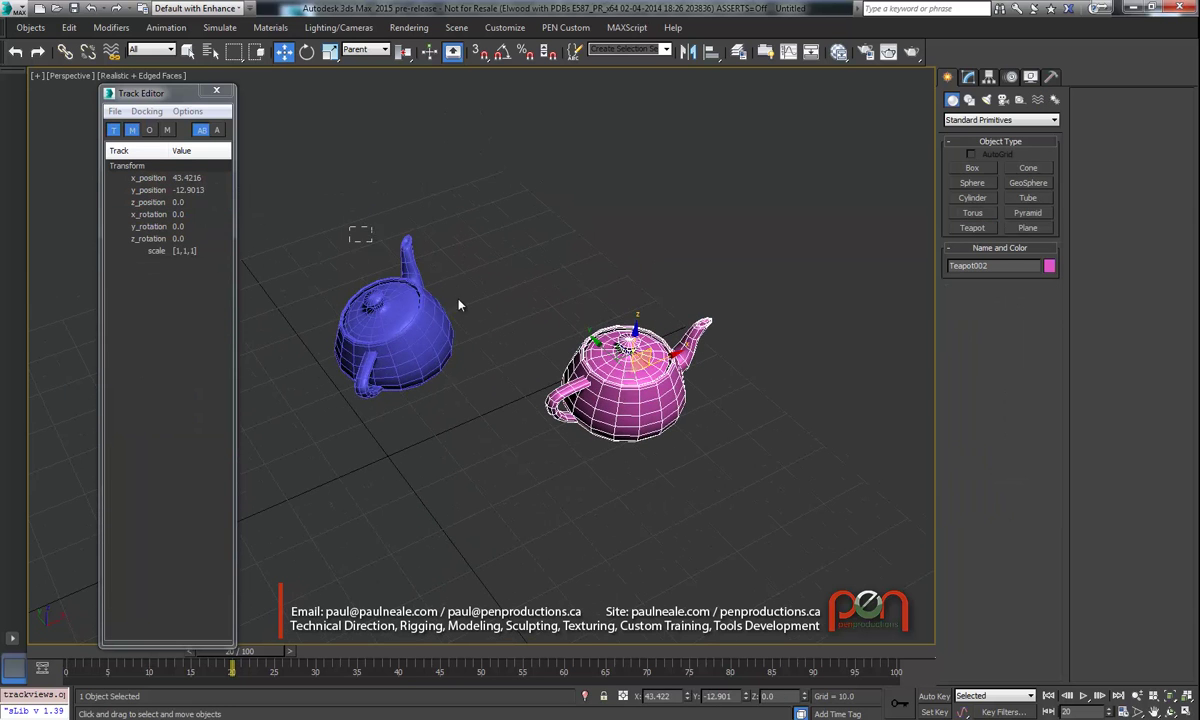
Select both teapots and, with Auto Key on at frame 30, shift them together along X, bringing the pink one to 62.4216.
{"action": "left_click", "coordinate": [415, 275], "text": "ctrl"}
{"action": "middle_click_drag", "start_coordinate": [606, 356], "coordinate": [517, 332]}
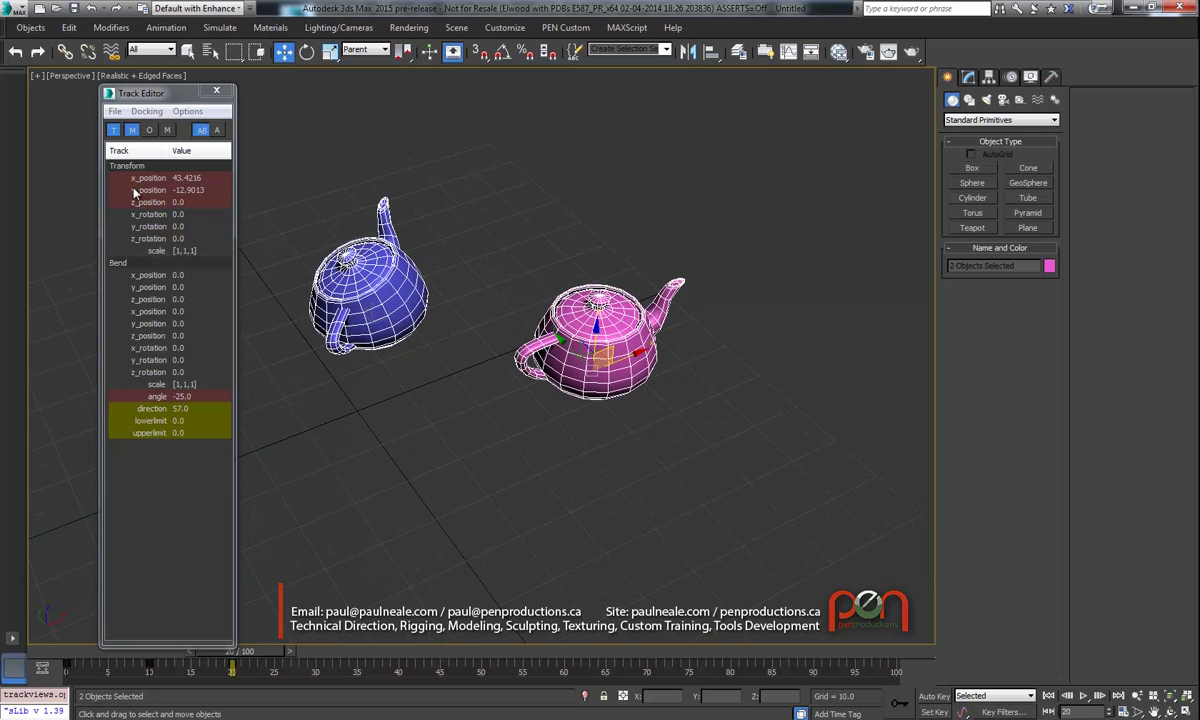
{"action": "left_click_drag", "start_coordinate": [258, 654], "coordinate": [327, 654]}
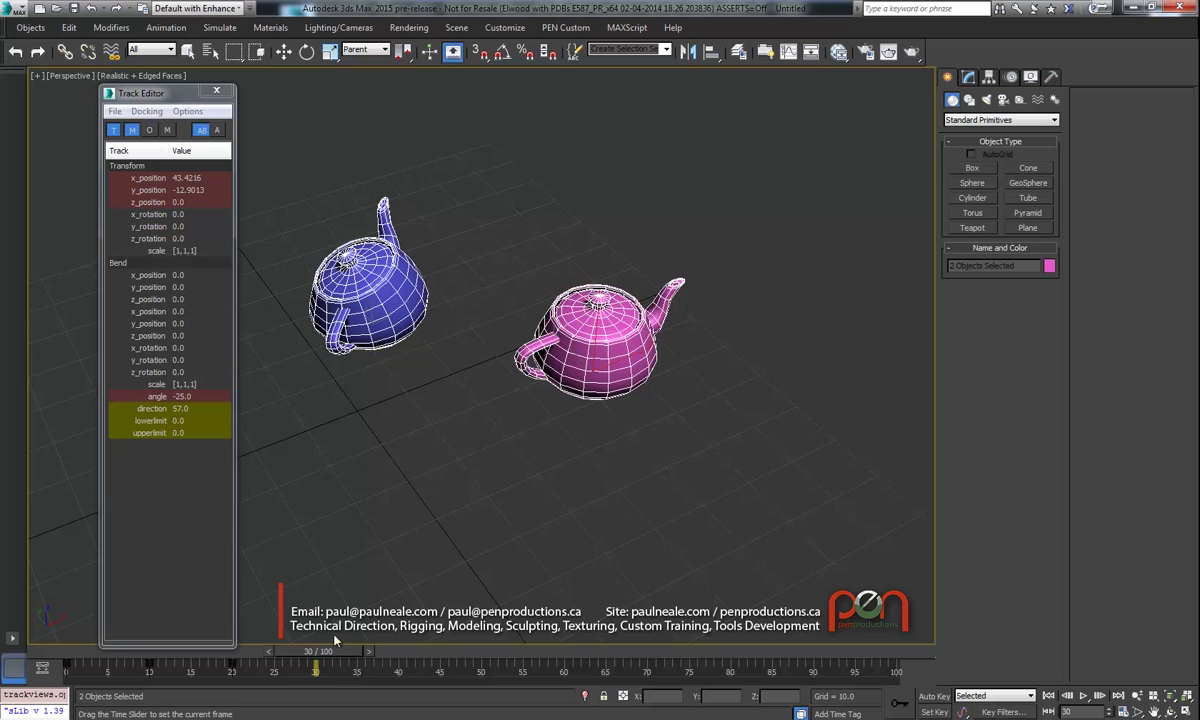
{"action": "key", "text": "n"}
{"action": "middle_click_drag", "start_coordinate": [472, 358], "coordinate": [407, 423], "text": "alt"}
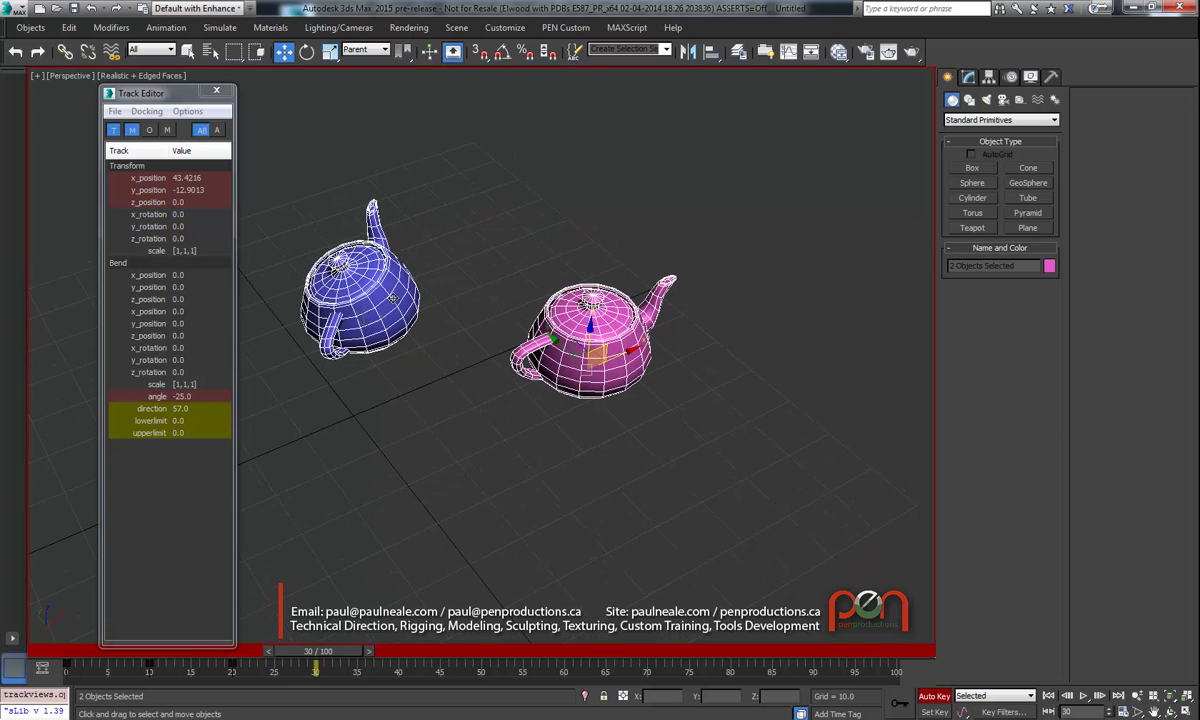
{"action": "middle_click_drag", "start_coordinate": [438, 338], "coordinate": [440, 349], "text": "alt"}
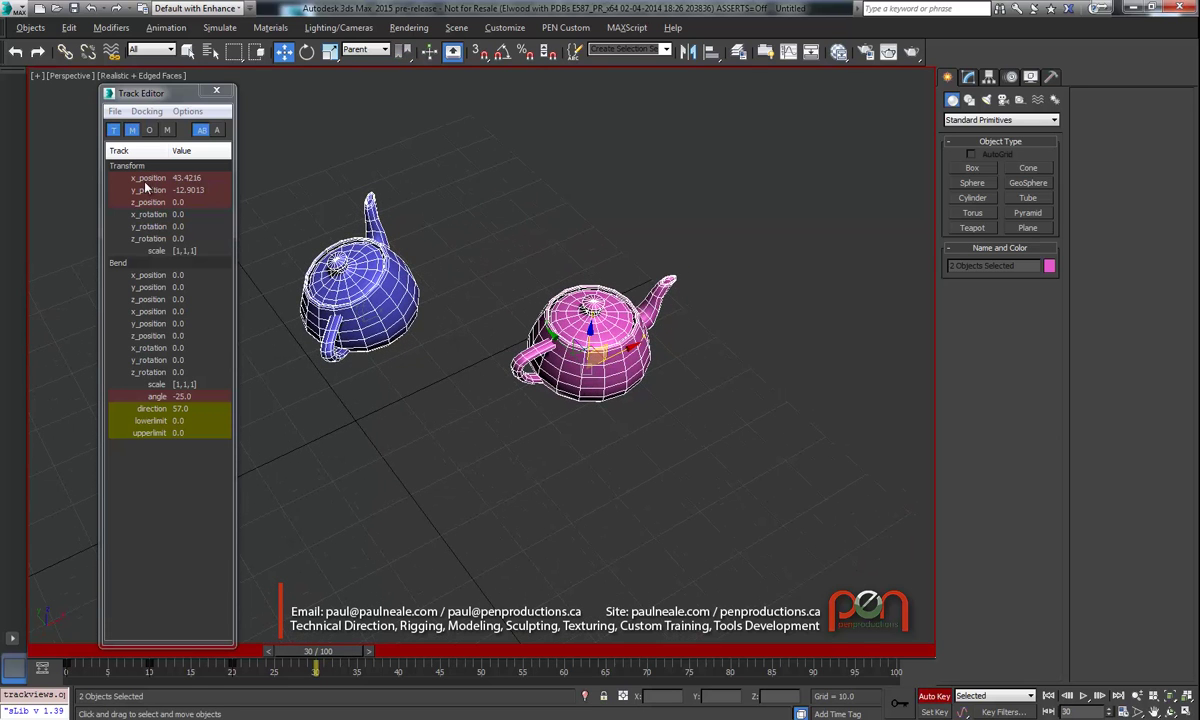
{"action": "mouse_move", "coordinate": [148, 182]}
{"action": "left_mouse_down"}
{"action": "mouse_move", "coordinate": [166, 182]}
{"action": "mouse_move", "coordinate": [137, 186]}
{"action": "mouse_move", "coordinate": [151, 180]}
{"action": "left_mouse_up"}
Compare the Track Editor's tracks for the pink teapot alone, both teapots together, and the blue teapot alone.
{"action": "left_click", "coordinate": [642, 272]}
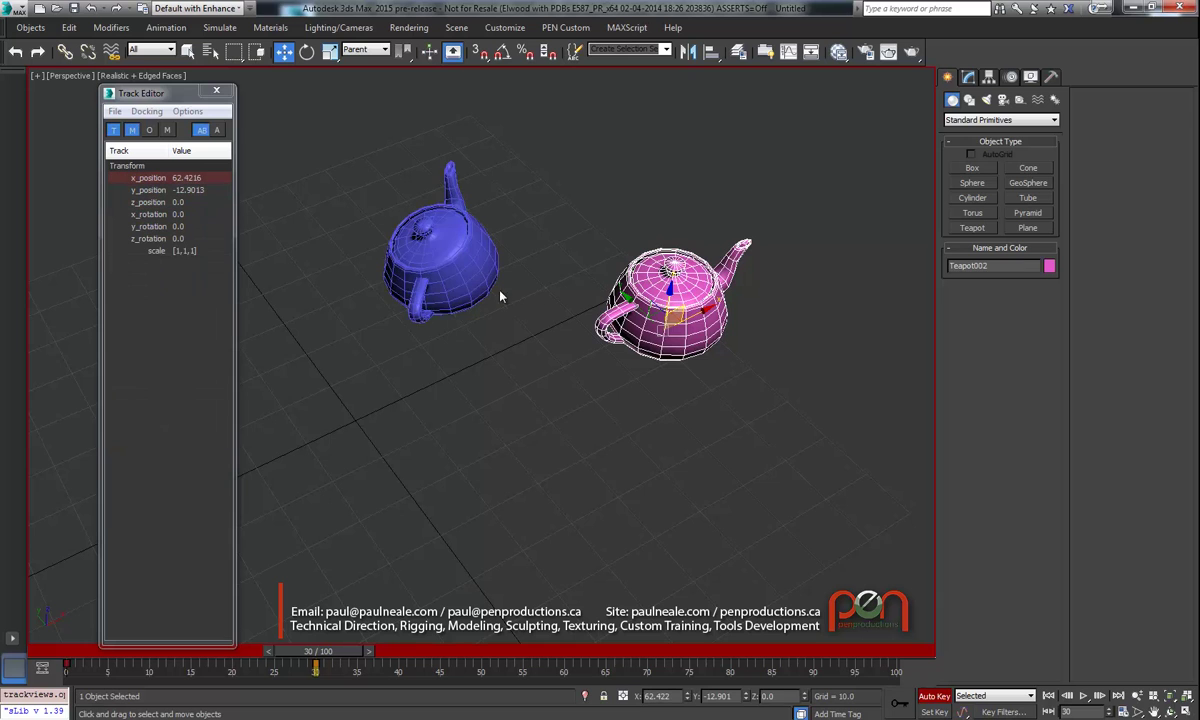
{"action": "middle_click_drag", "start_coordinate": [638, 262], "coordinate": [620, 269]}
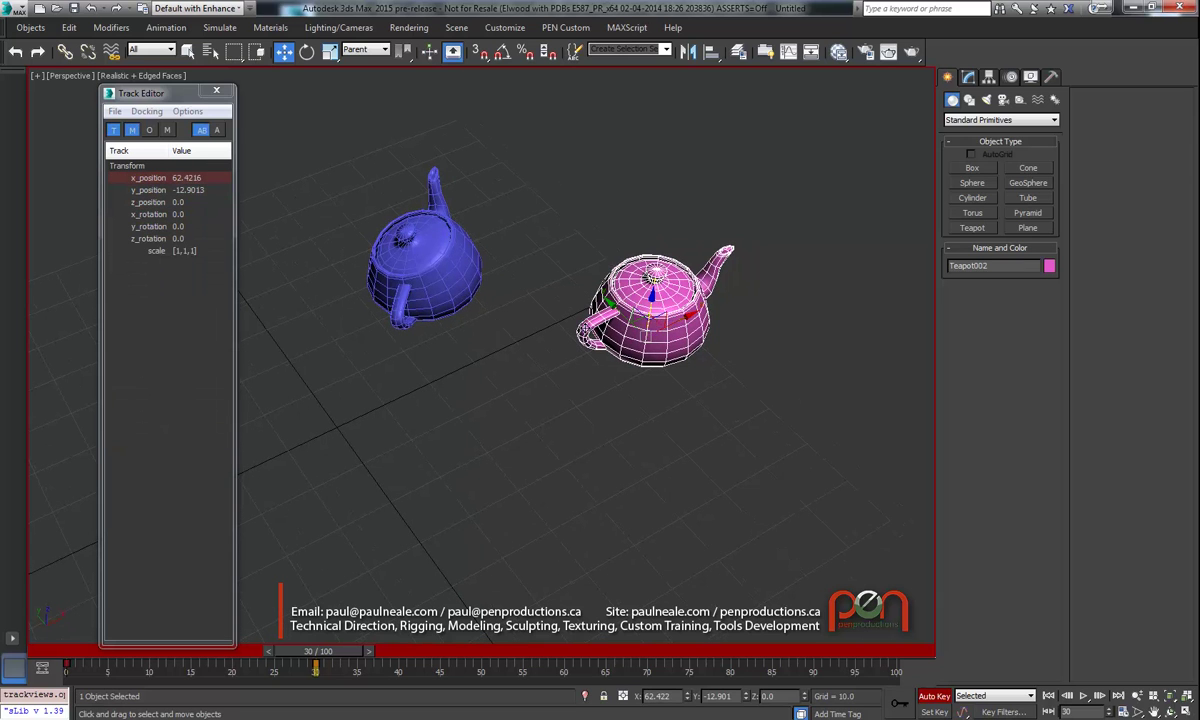
{"action": "middle_click_drag", "start_coordinate": [489, 308], "coordinate": [489, 292], "text": "alt"}
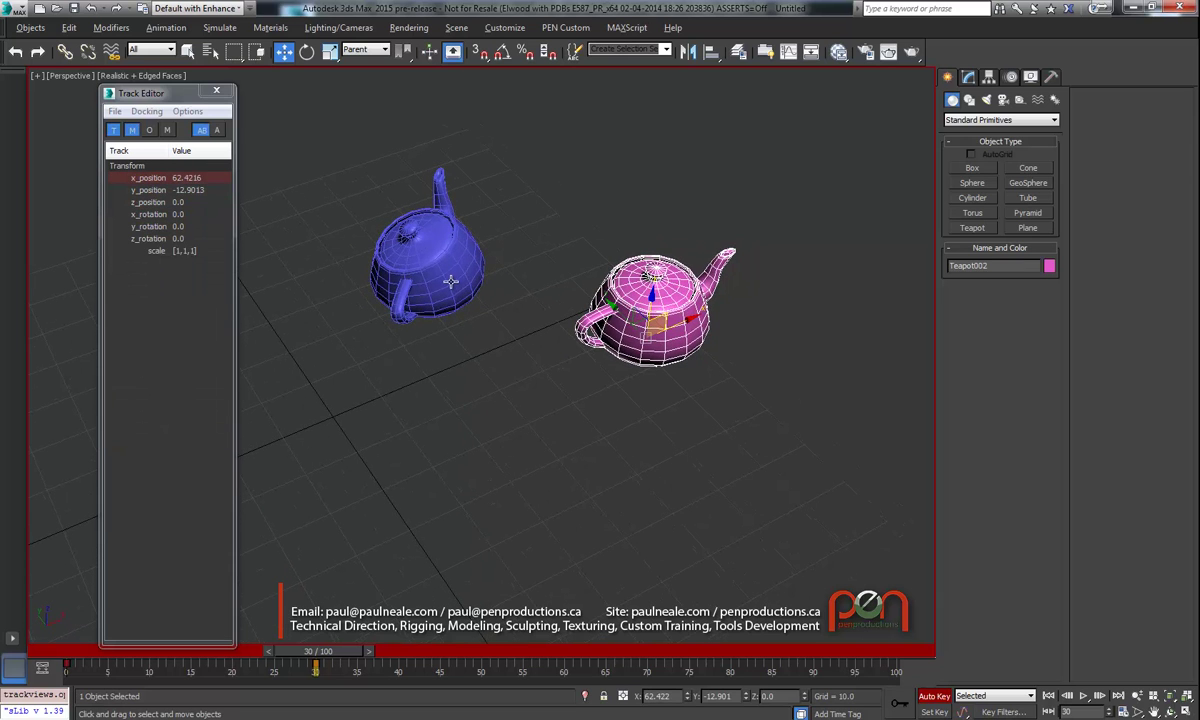
{"action": "left_click", "coordinate": [416, 237], "text": "ctrl"}
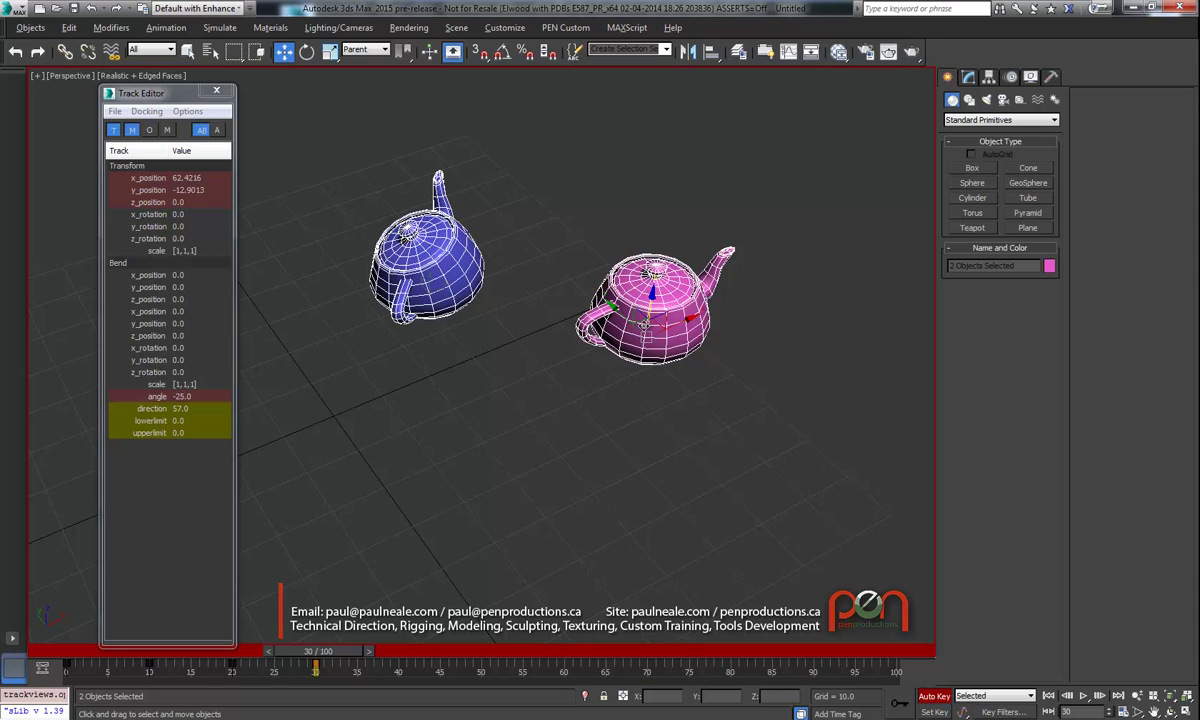
{"action": "left_click", "coordinate": [435, 295]}
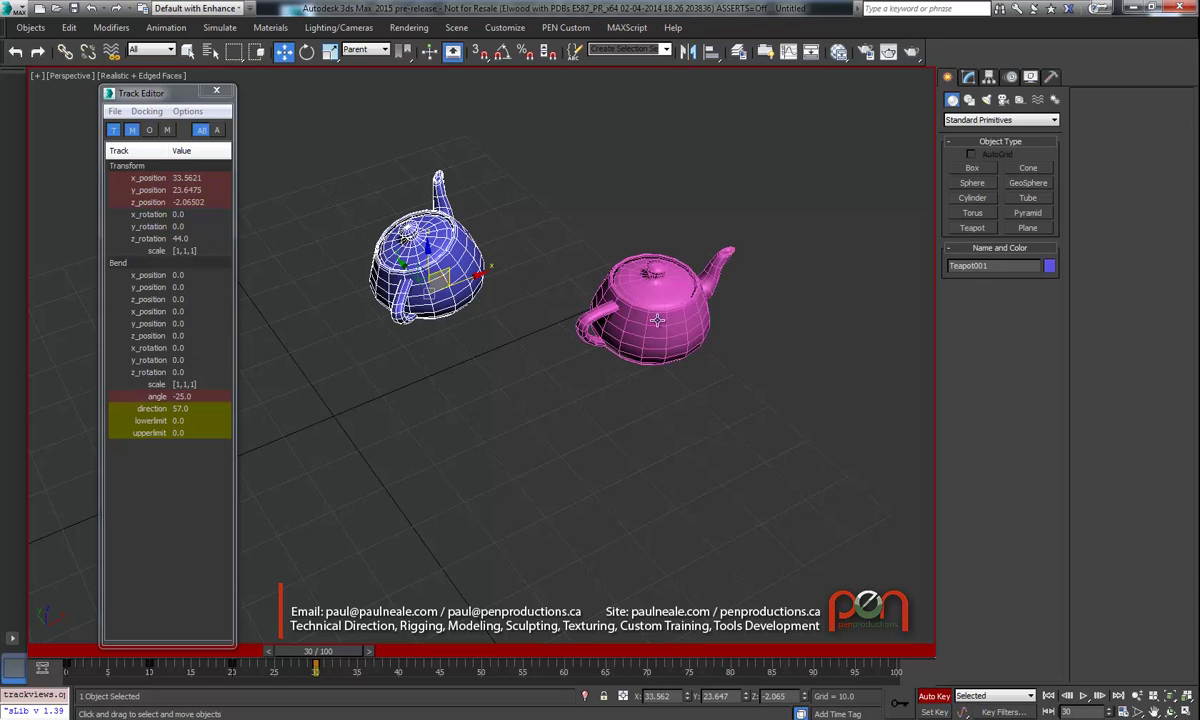
Apply a Bend modifier to the pink teapot.
{"action": "left_click", "coordinate": [618, 306]}
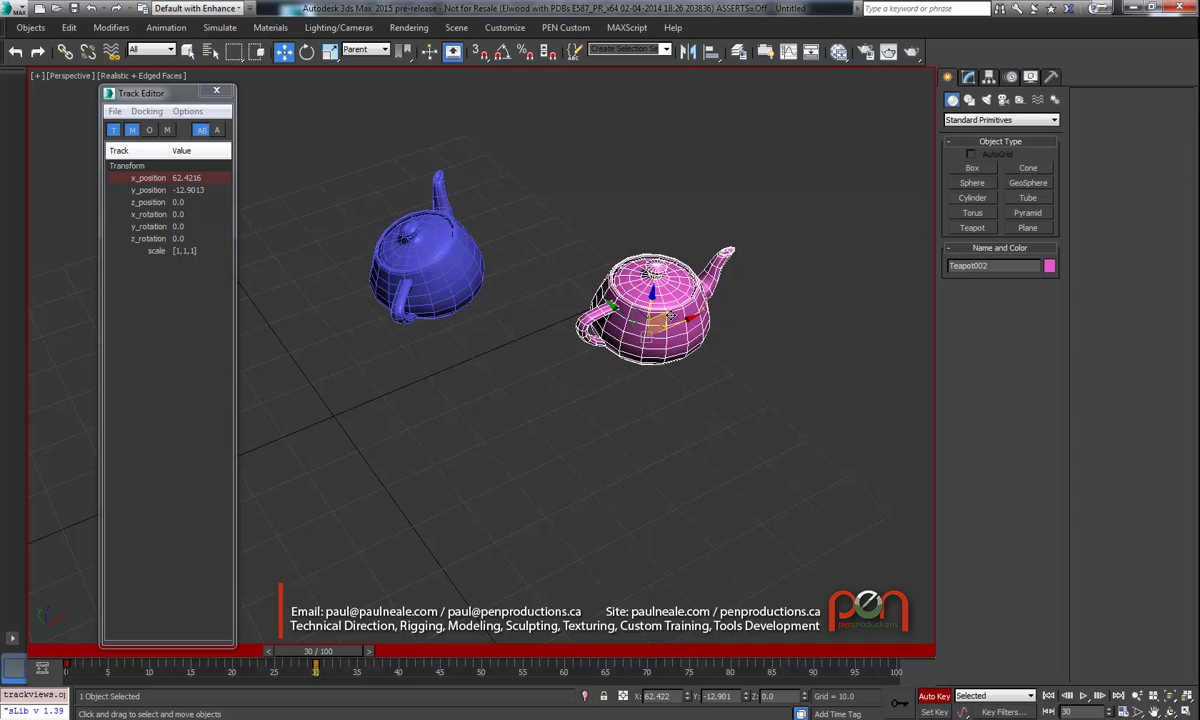
{"action": "type", "text": "xbend"}
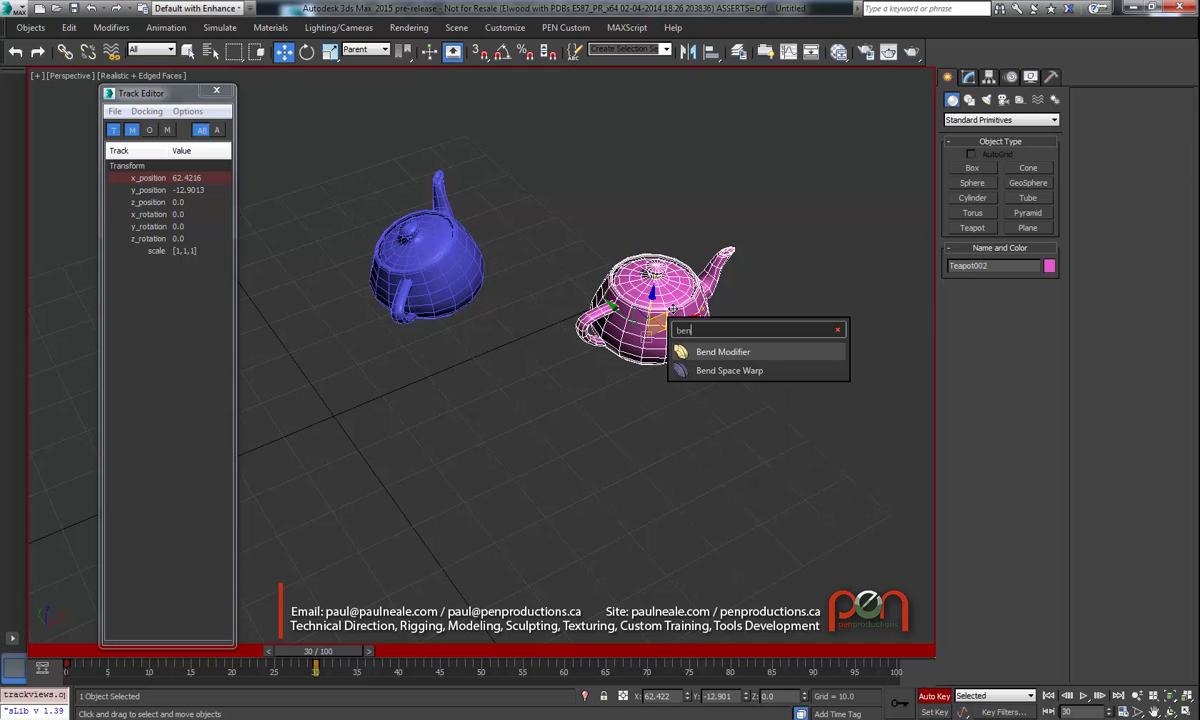
{"action": "key", "text": "Return"}
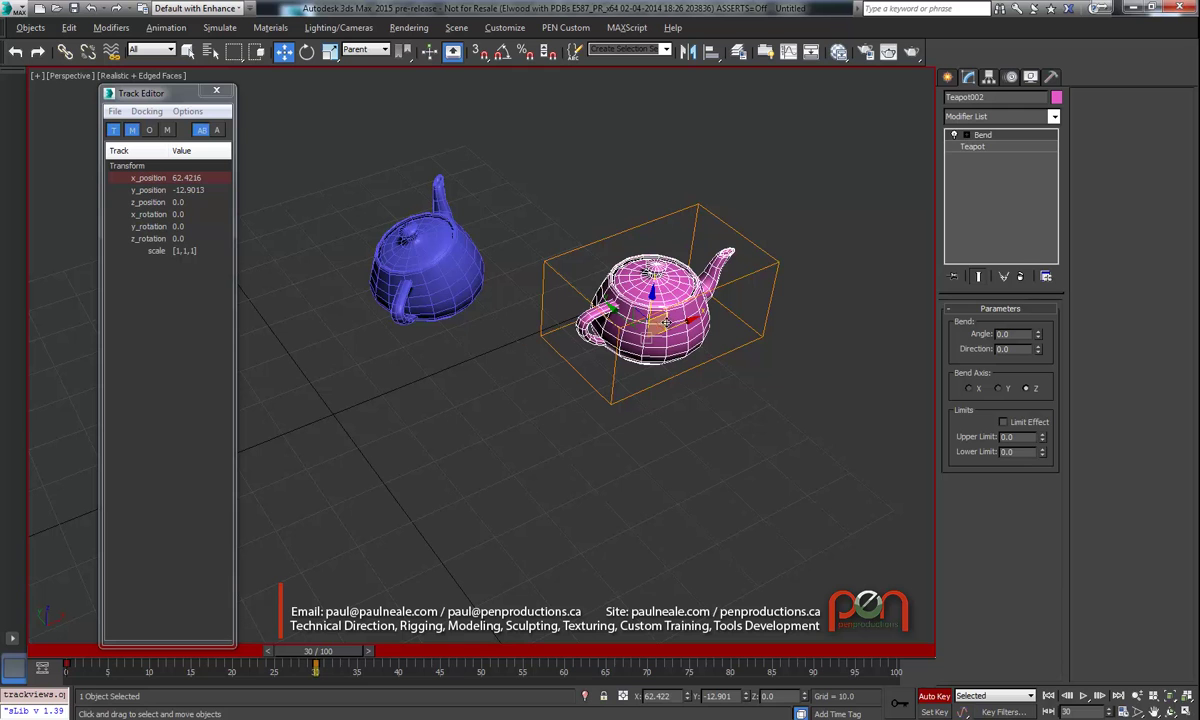
Compare the Track Editor's Bend tracks for the blue teapot alone and for both teapots selected together.
{"action": "left_click", "coordinate": [484, 250]}
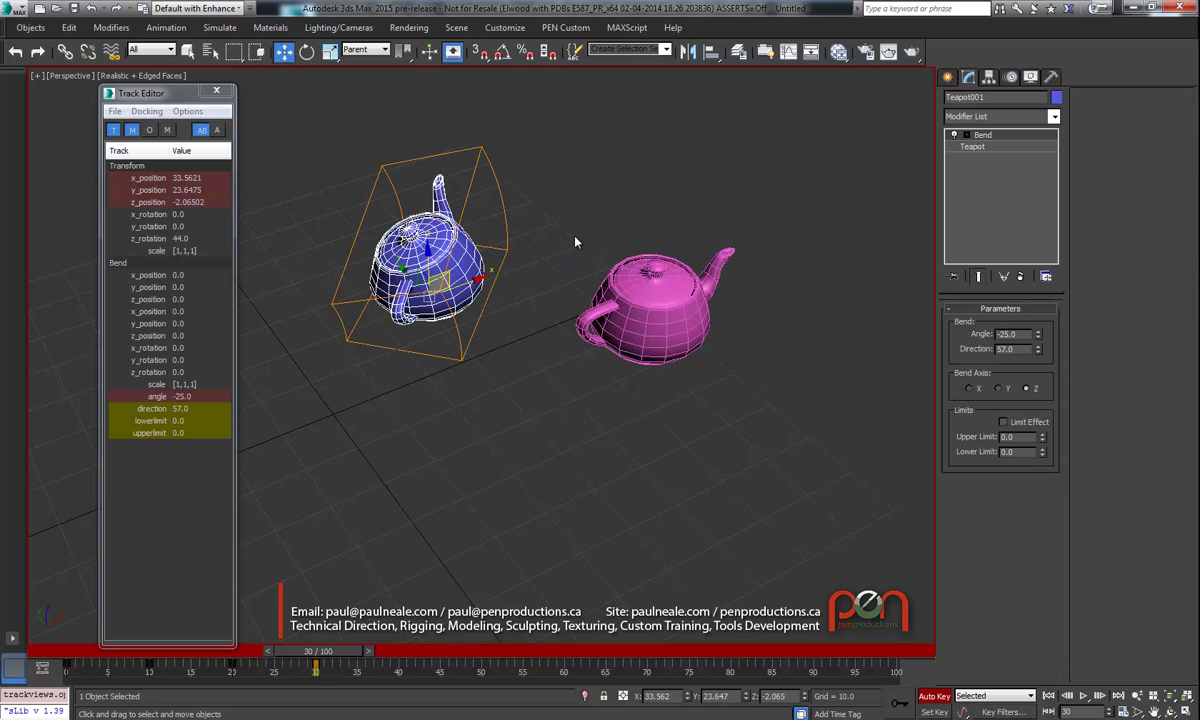
{"action": "left_click", "coordinate": [667, 333], "text": "ctrl"}
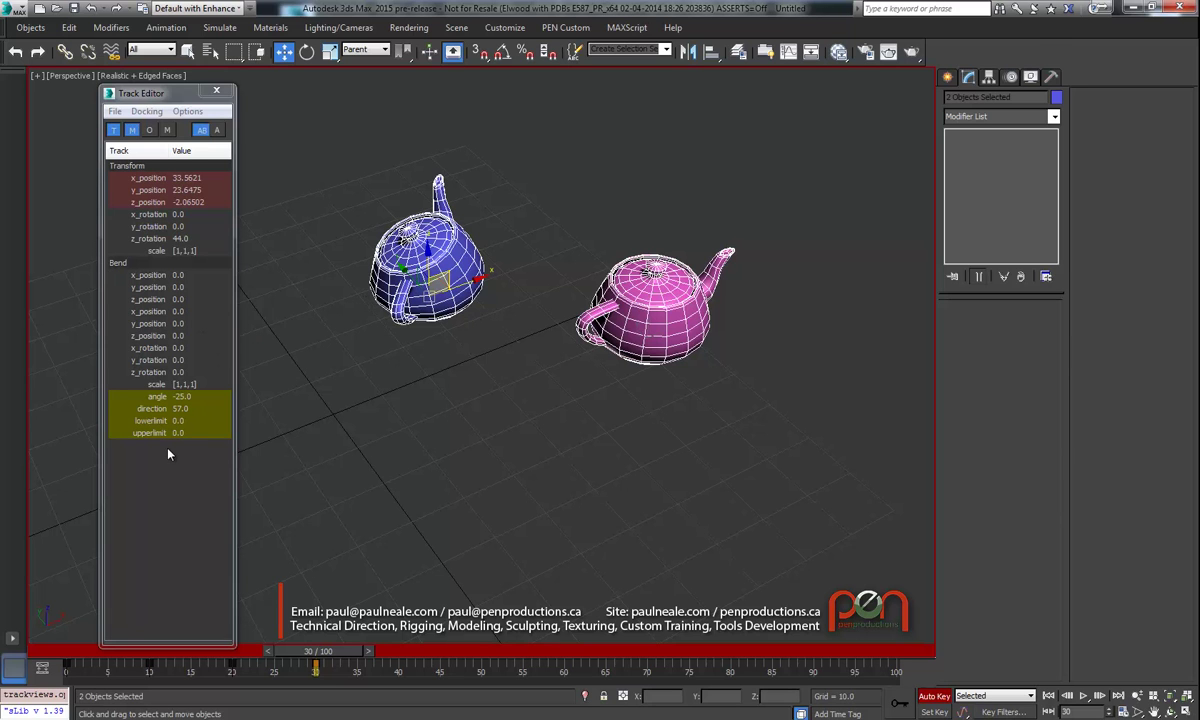
{"action": "middle_click_drag", "start_coordinate": [514, 334], "coordinate": [500, 347]}
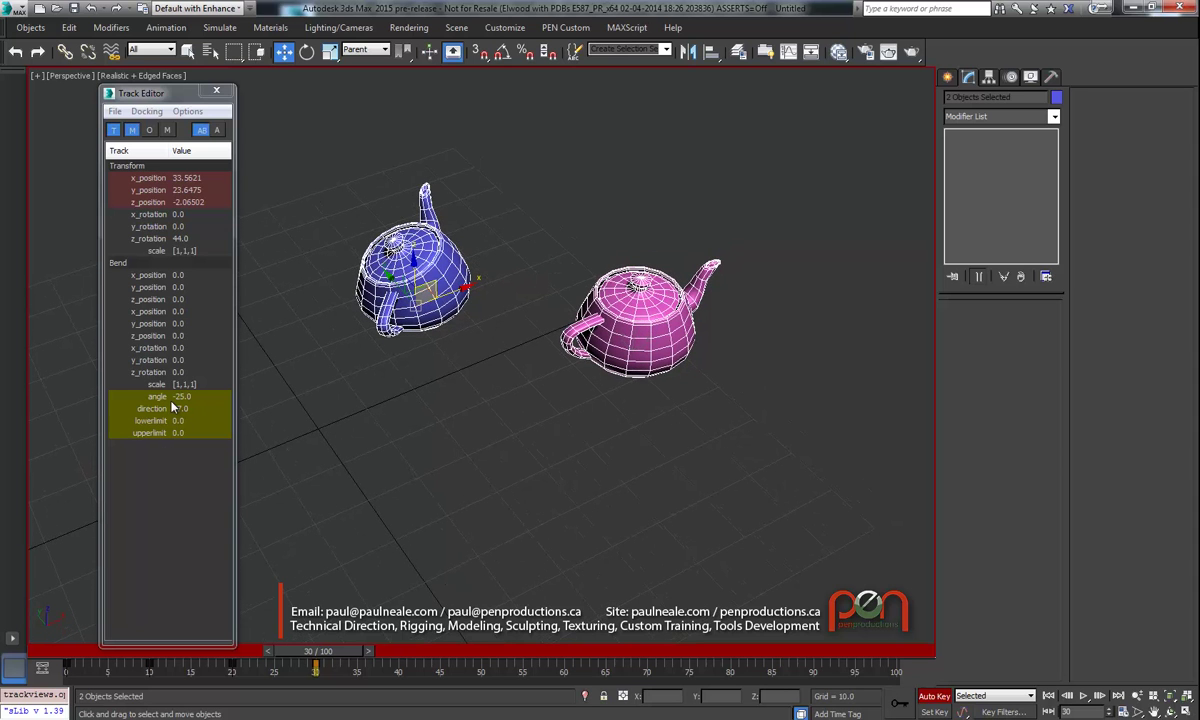
{"action": "left_click", "coordinate": [428, 297]}
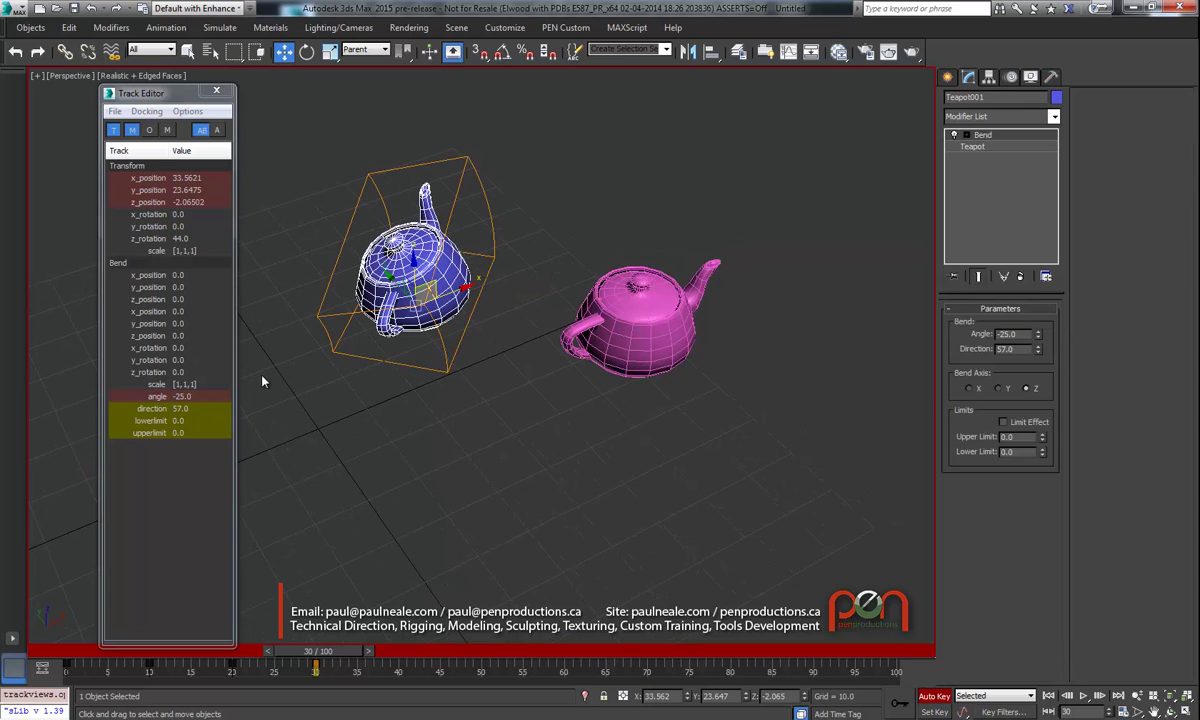
Select the pink teapot plus the blue one and raise their shared Bend angle track, bringing the pink teapot to 42.
{"action": "left_click", "coordinate": [577, 365]}
{"action": "left_click", "coordinate": [413, 270], "text": "ctrl"}
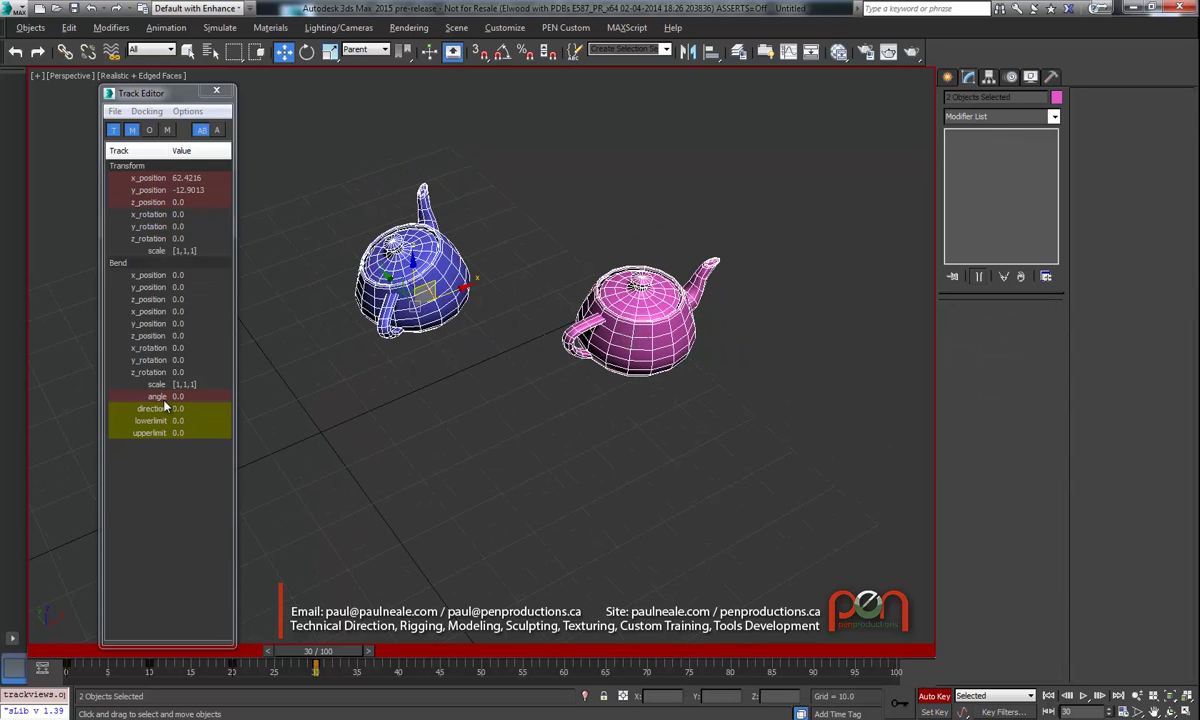
{"action": "middle_click_drag", "start_coordinate": [464, 371], "coordinate": [323, 405], "text": "alt"}
{"action": "left_click_drag", "start_coordinate": [157, 402], "coordinate": [183, 399]}
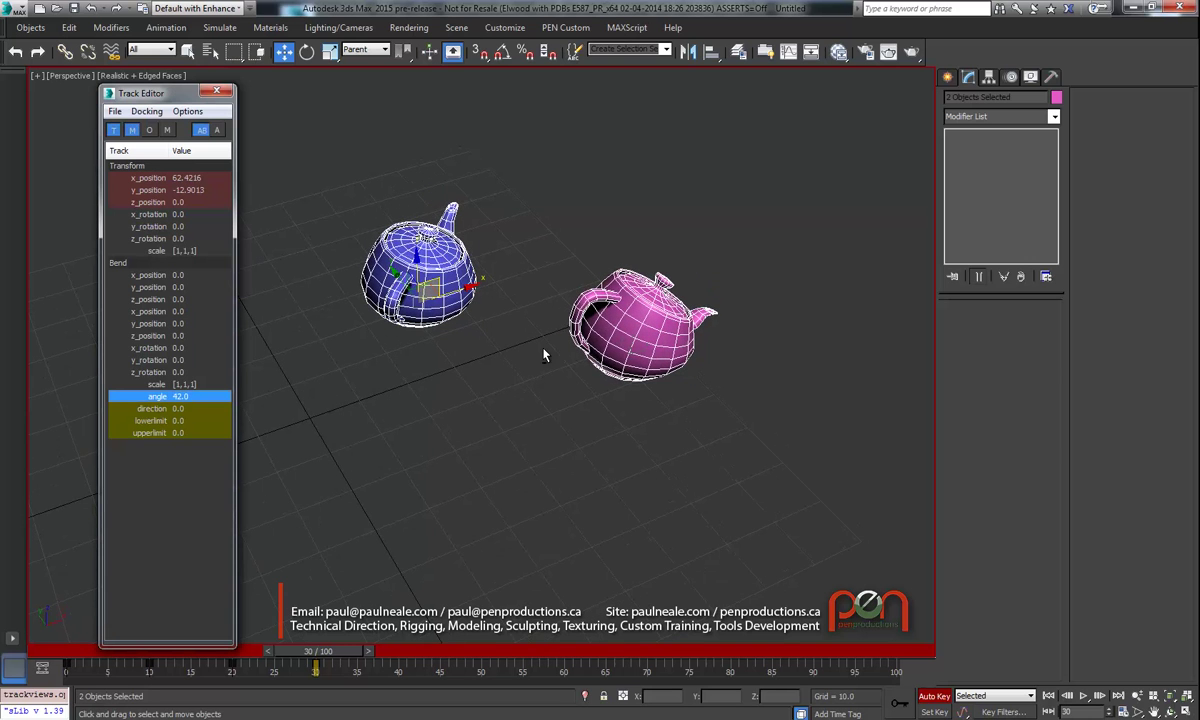
{"action": "middle_click_drag", "start_coordinate": [466, 277], "coordinate": [455, 269], "text": "alt"}
{"action": "middle_click_drag", "start_coordinate": [543, 347], "coordinate": [612, 320], "text": "alt"}
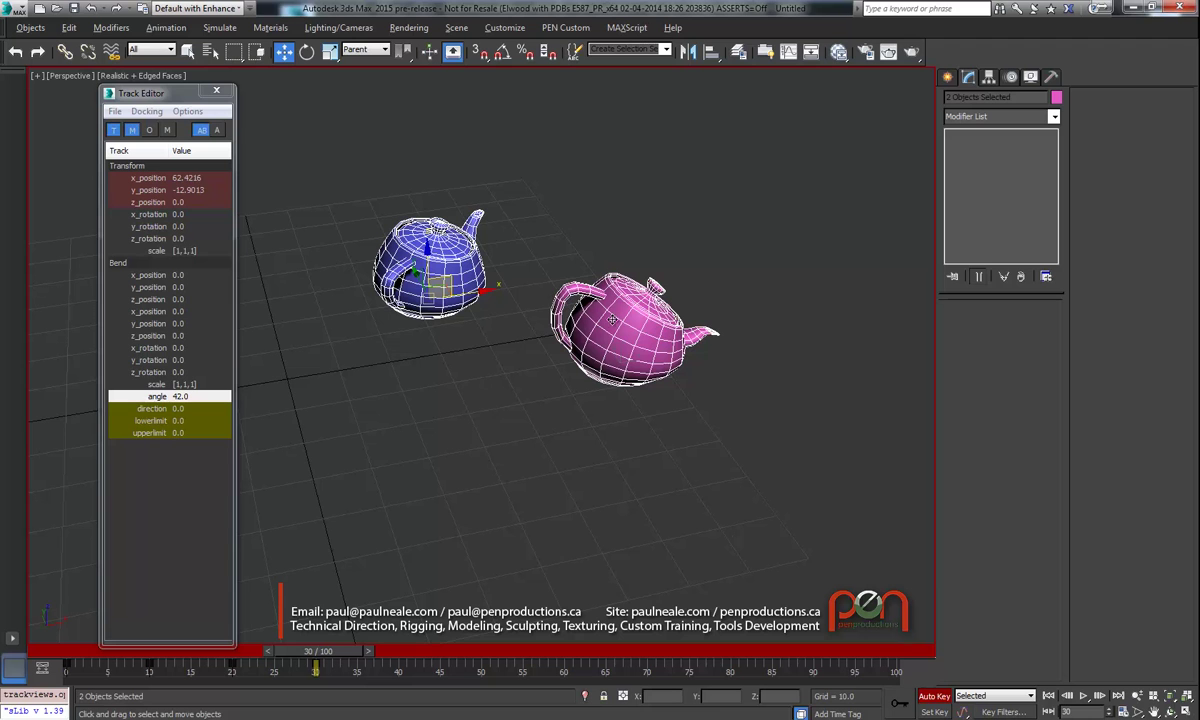
{"action": "middle_click_drag", "start_coordinate": [609, 326], "coordinate": [533, 302], "text": "alt"}
With both teapots selected, set all of their transform position and rotation tracks to 0 at once.
{"action": "left_click", "coordinate": [434, 304]}
{"action": "left_click", "coordinate": [584, 324], "text": "ctrl"}
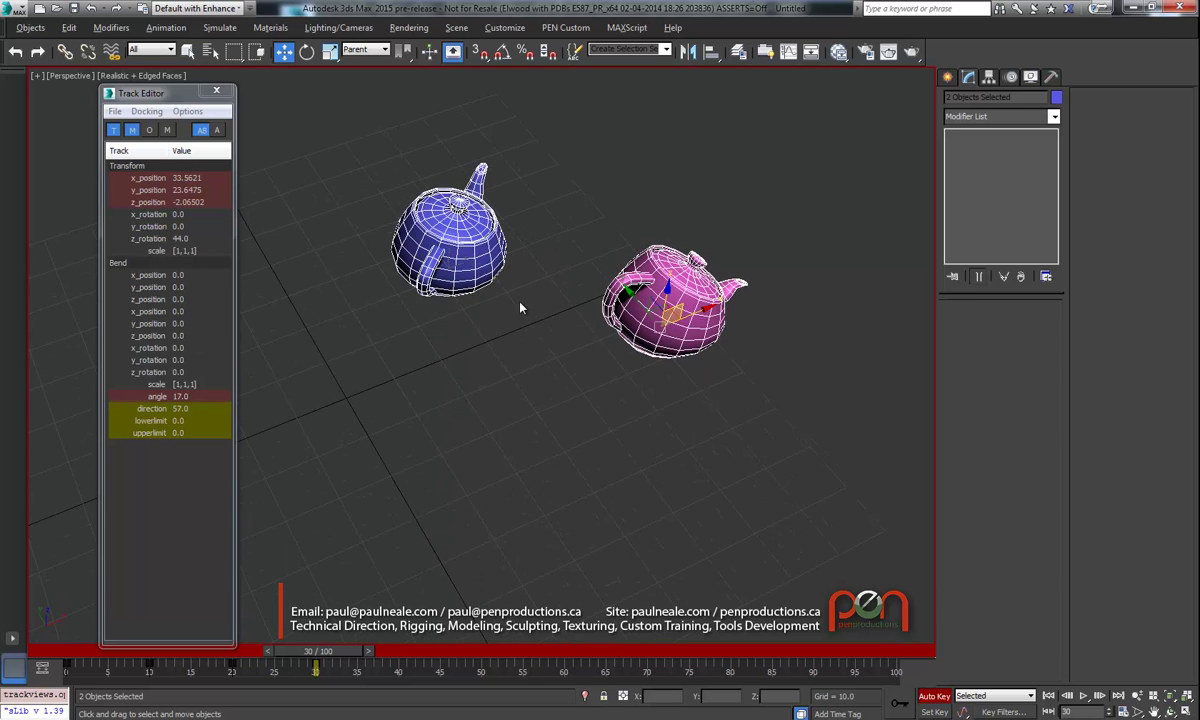
{"action": "left_click", "coordinate": [160, 181]}
{"action": "left_click", "coordinate": [152, 239]}
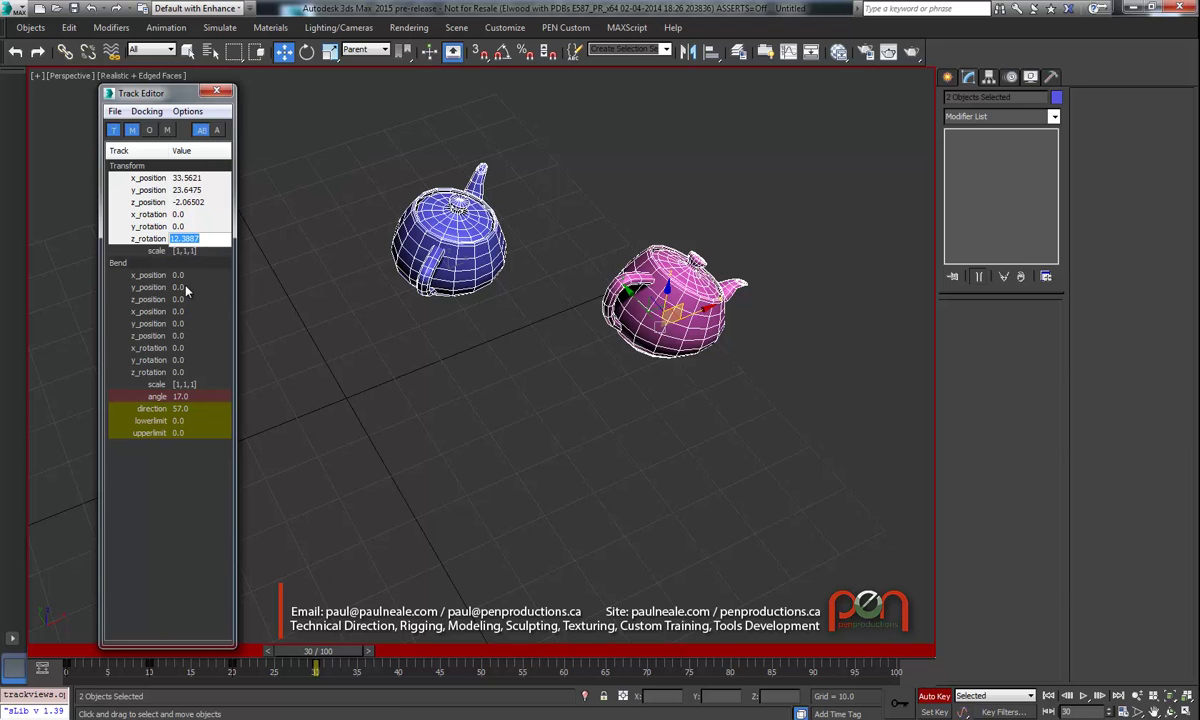
{"action": "type", "text": "0"}
{"action": "key", "text": "Return"}
{"action": "middle_click_drag", "start_coordinate": [424, 312], "coordinate": [489, 292]}
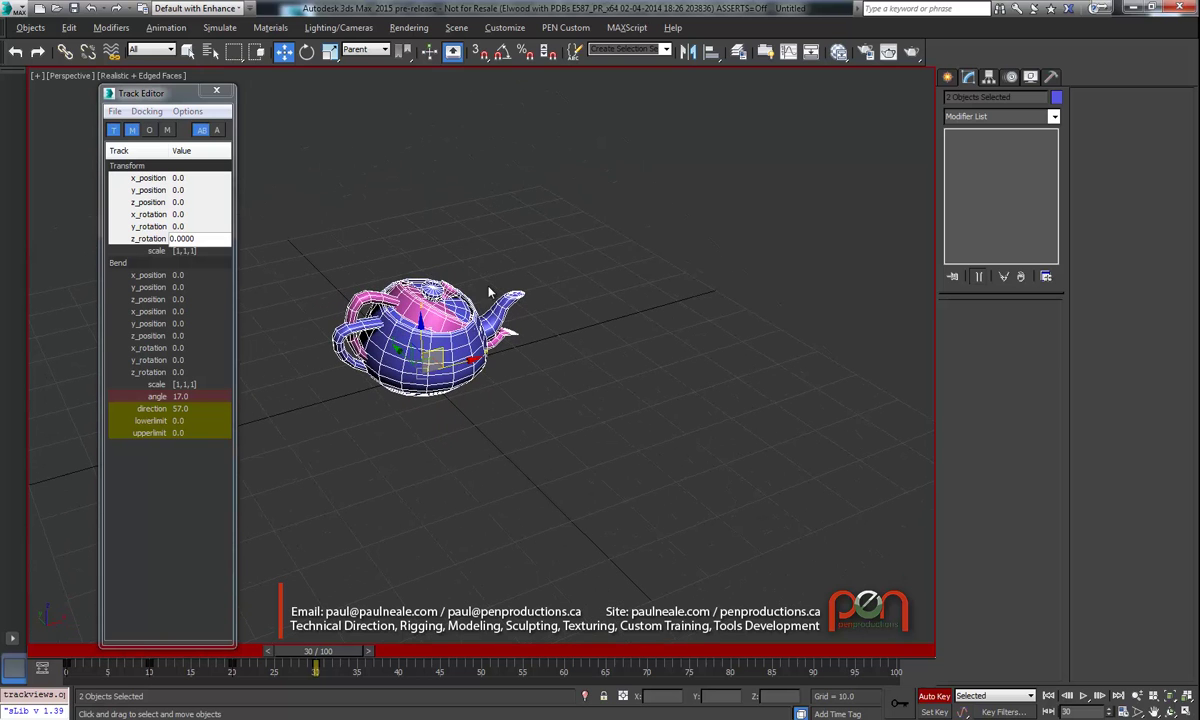
Separate the teapots by moving the pink one to about Y 25 and the blue one to about X 35.4, Y -10.3.
{"action": "left_click", "coordinate": [554, 257]}
{"action": "left_click", "coordinate": [424, 311]}
{"action": "middle_click_drag", "start_coordinate": [424, 311], "coordinate": [421, 336], "text": "alt"}
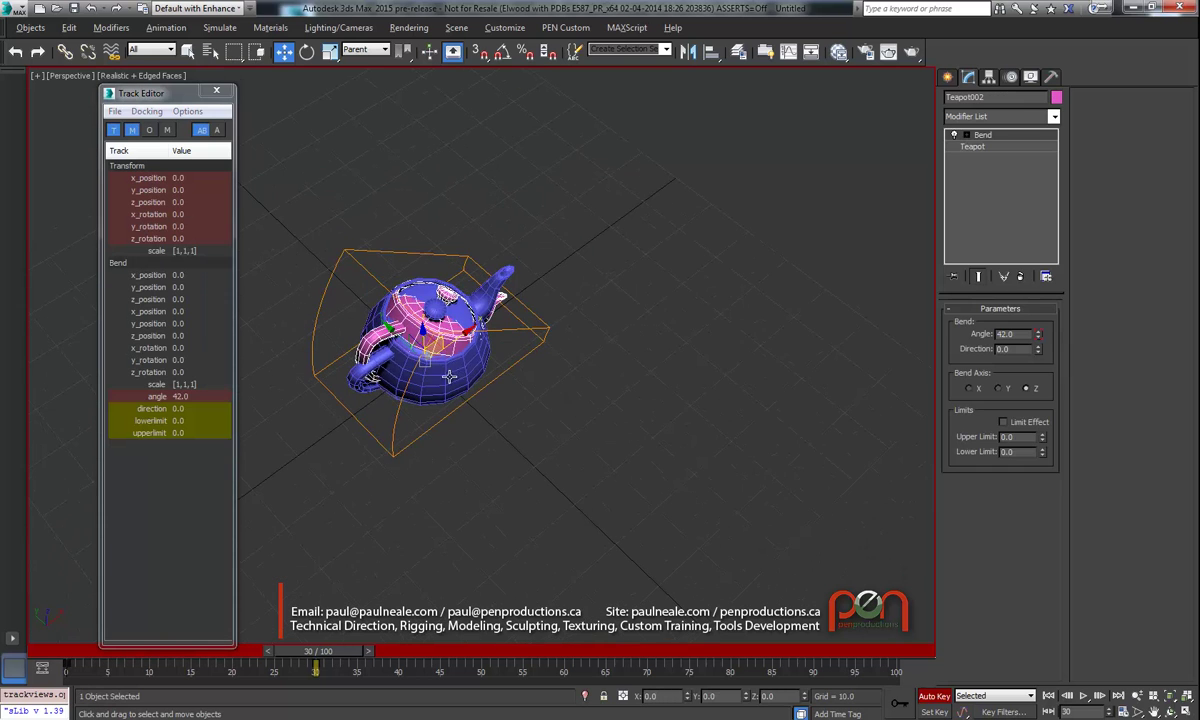
{"action": "left_click_drag", "start_coordinate": [386, 326], "coordinate": [305, 256]}
{"action": "middle_click_drag", "start_coordinate": [440, 331], "coordinate": [465, 343]}
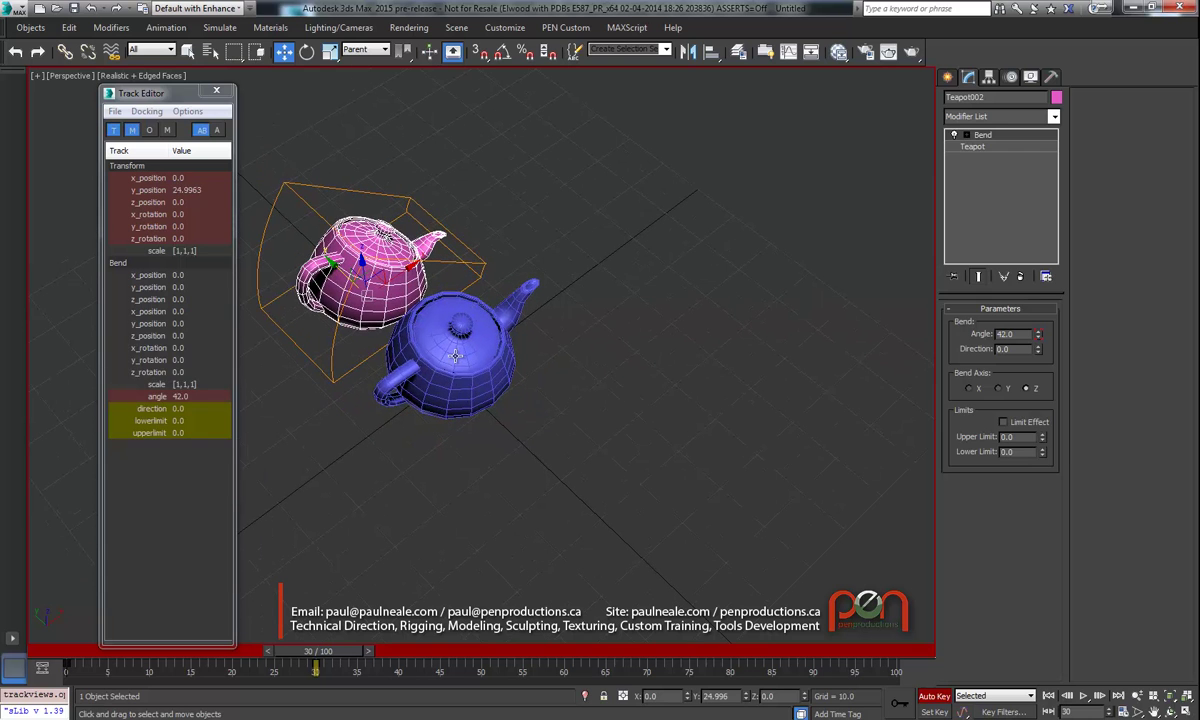
{"action": "left_click", "coordinate": [458, 345]}
{"action": "left_click_drag", "start_coordinate": [456, 352], "coordinate": [634, 283]}
Select both teapots, switch the Track Editor to relative entry, and offset their x_position tracks by 50.
{"action": "left_click", "coordinate": [388, 284], "text": "ctrl"}
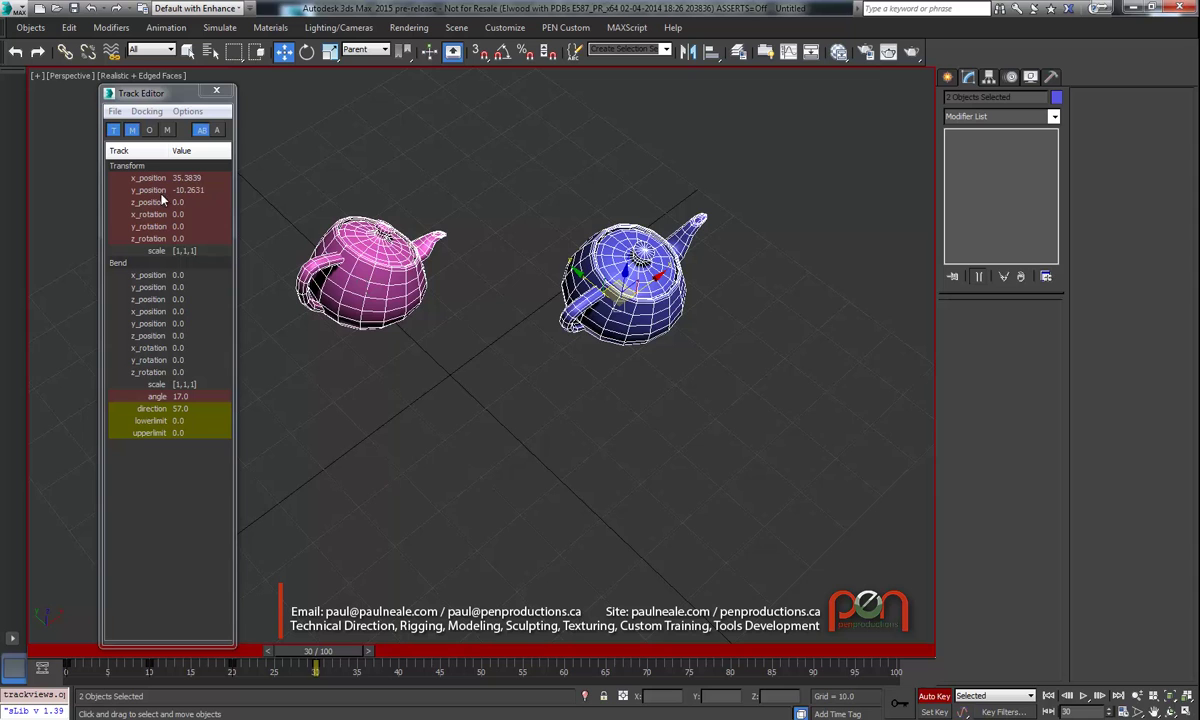
{"action": "middle_click_drag", "start_coordinate": [480, 260], "coordinate": [505, 314], "text": "alt"}
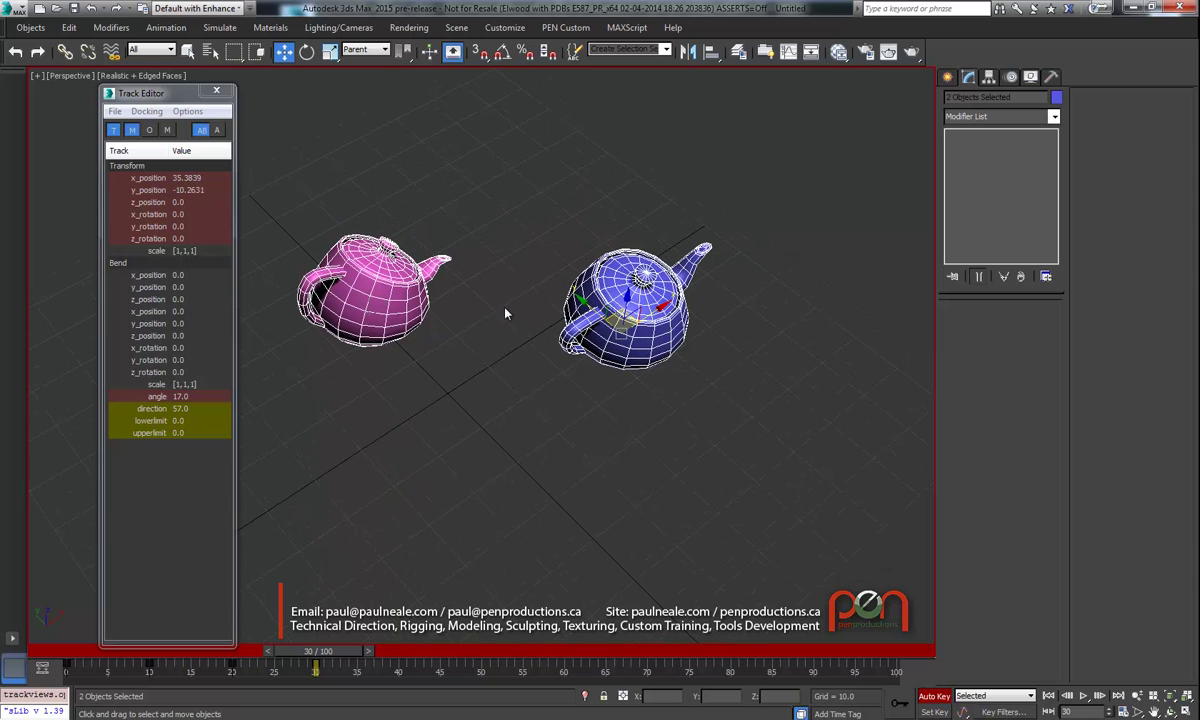
{"action": "left_click", "coordinate": [150, 179]}
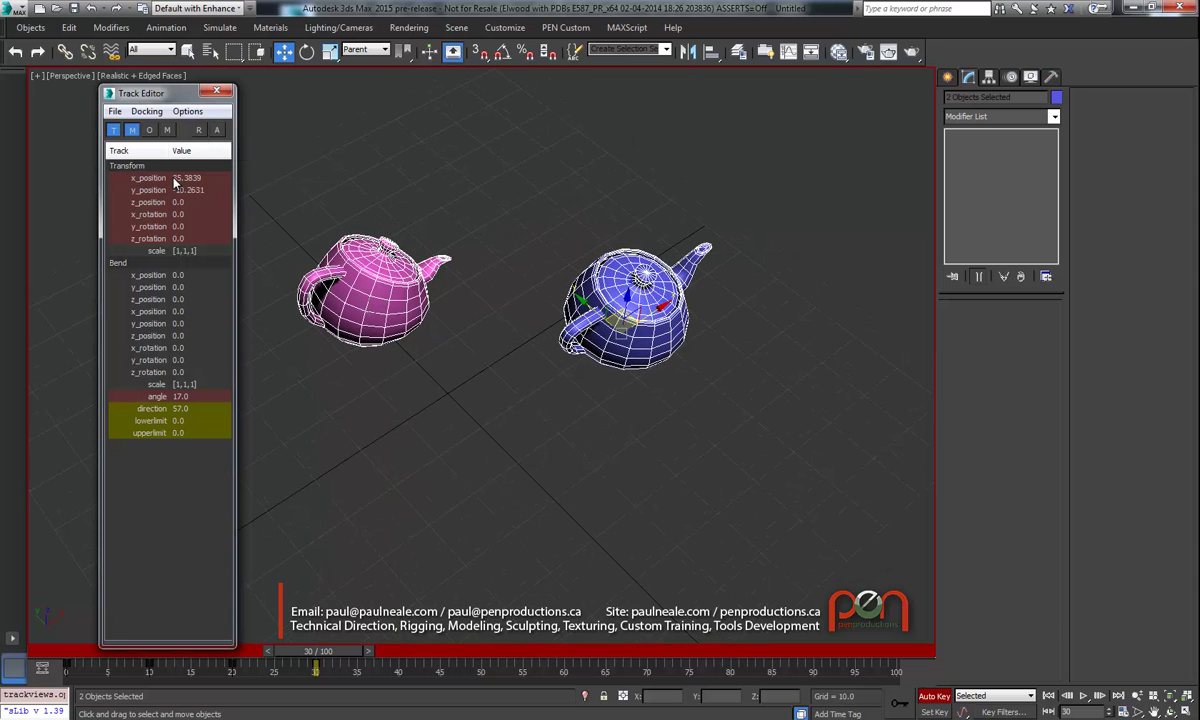
{"action": "left_click", "coordinate": [202, 133]}
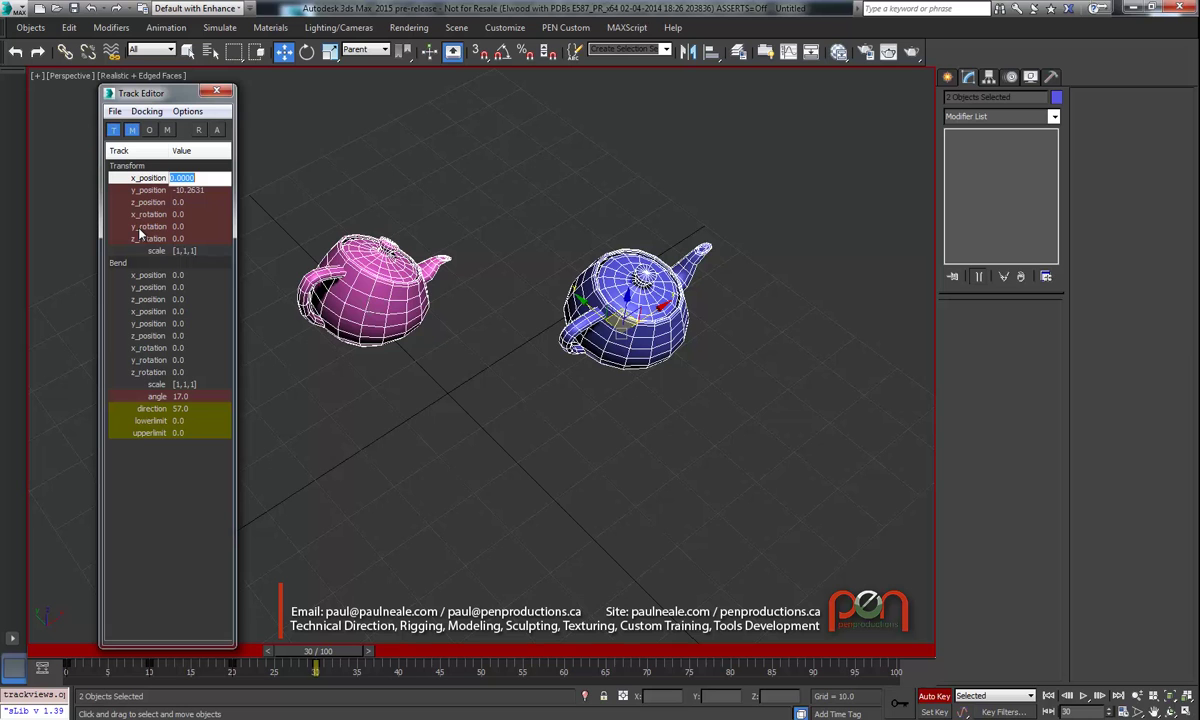
{"action": "type", "text": "50"}
{"action": "key", "text": "Return"}
{"action": "middle_click_drag", "start_coordinate": [606, 295], "coordinate": [564, 325]}
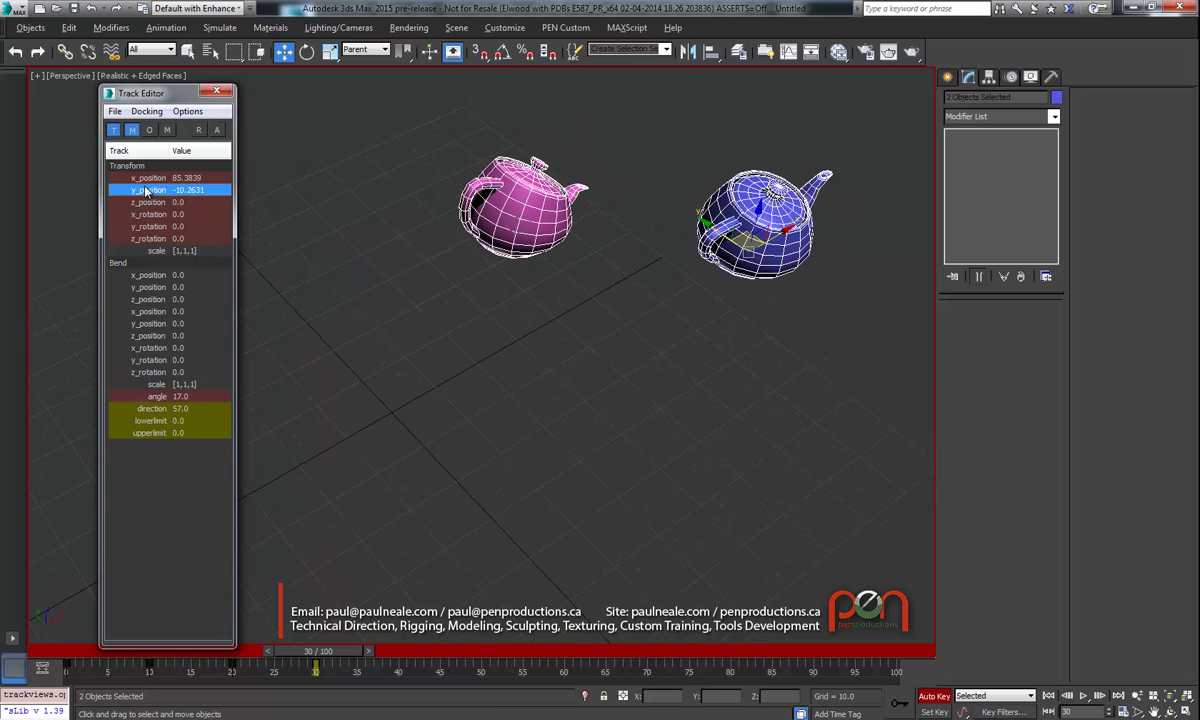
Compare the Track Editor's values for the pink teapot alone, the blue teapot alone, and both selected together.
{"action": "left_click", "coordinate": [450, 230]}
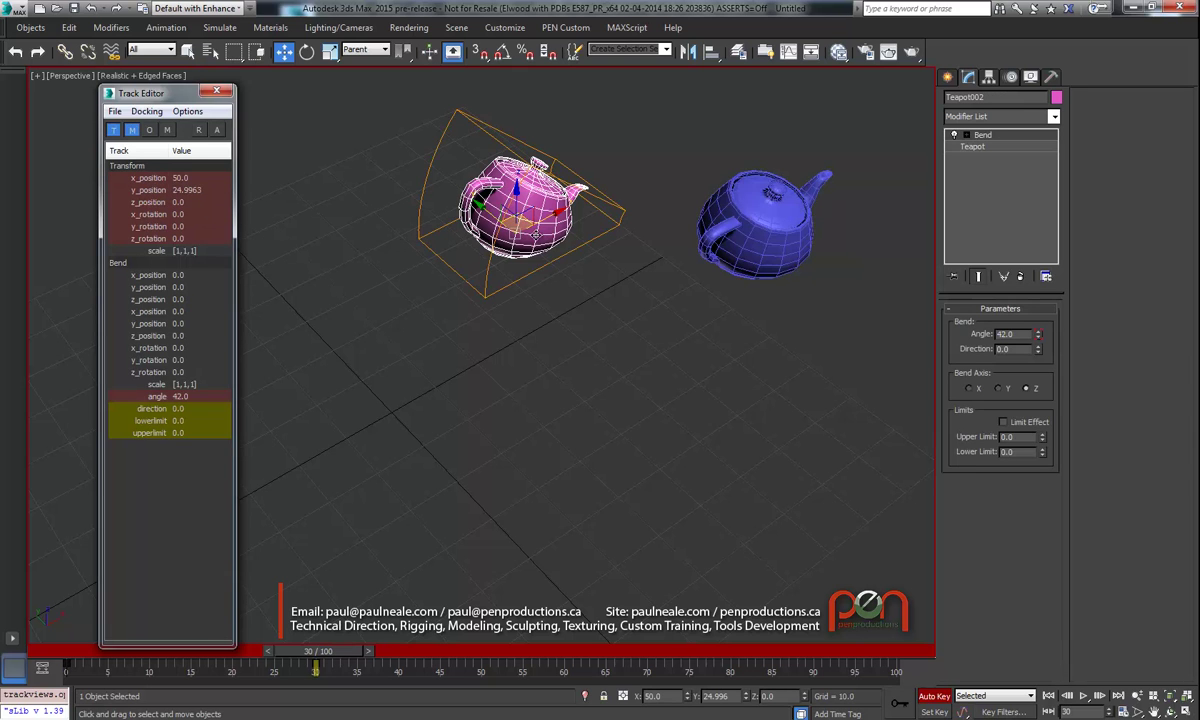
{"action": "left_click", "coordinate": [762, 265]}
{"action": "mouse_move", "coordinate": [608, 307]}
{"action": "middle_mouse_down"}
{"action": "mouse_move", "coordinate": [641, 335]}
{"action": "mouse_move", "coordinate": [599, 320]}
{"action": "middle_mouse_up"}
{"action": "left_click_drag", "start_coordinate": [509, 296], "coordinate": [467, 256]}
{"action": "left_click_drag", "start_coordinate": [626, 354], "coordinate": [737, 246]}
{"action": "left_click_drag", "start_coordinate": [445, 343], "coordinate": [766, 203]}
{"action": "middle_click_drag", "start_coordinate": [631, 246], "coordinate": [616, 281]}
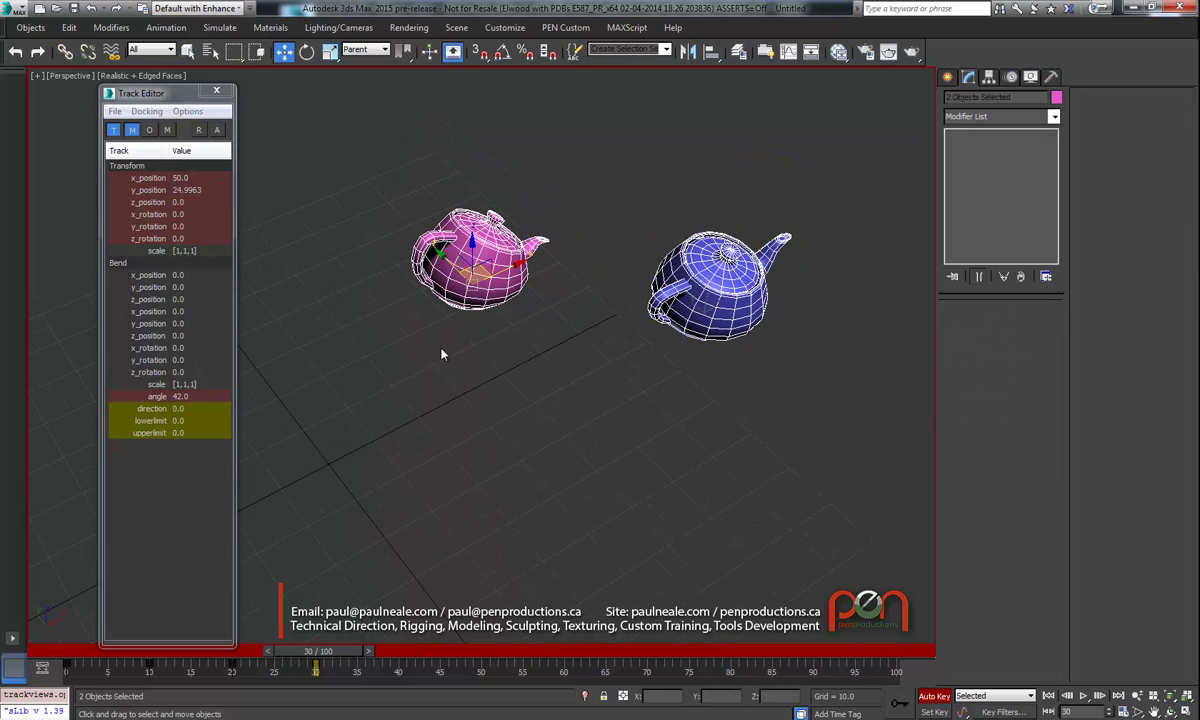
{"action": "middle_click_drag", "start_coordinate": [520, 266], "coordinate": [484, 286], "text": "alt"}
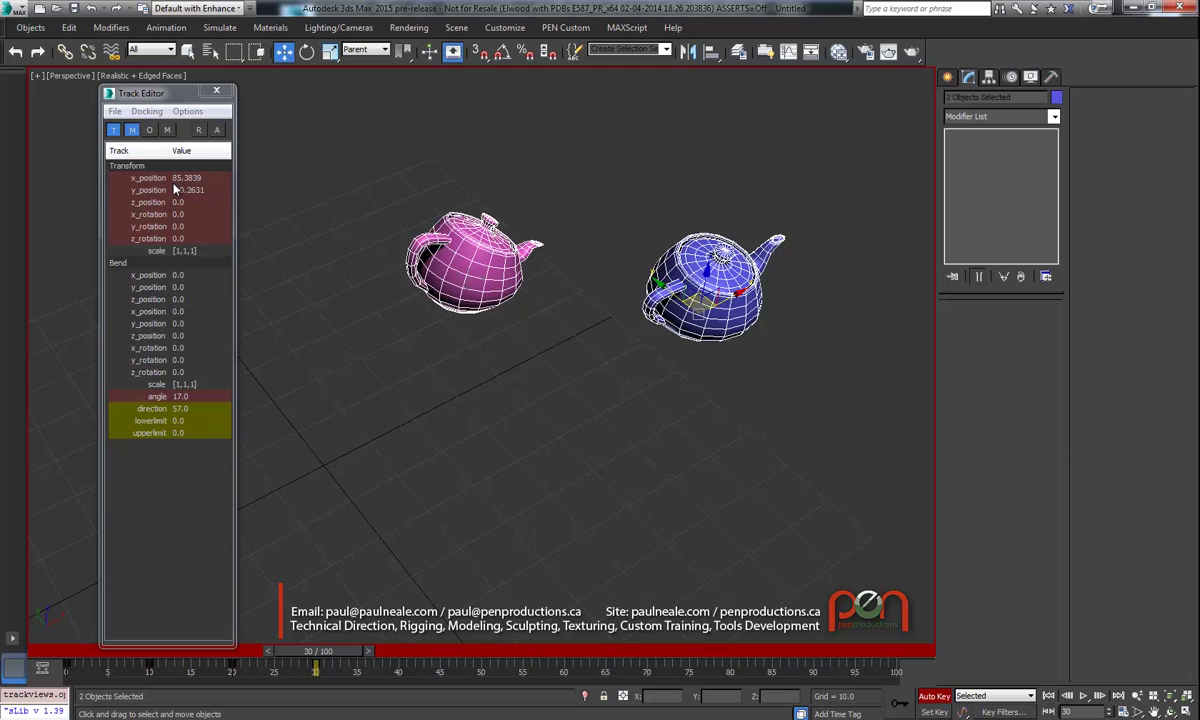
Turn off the Track Editor's Display First Track Value option.
{"action": "left_click", "coordinate": [187, 111]}
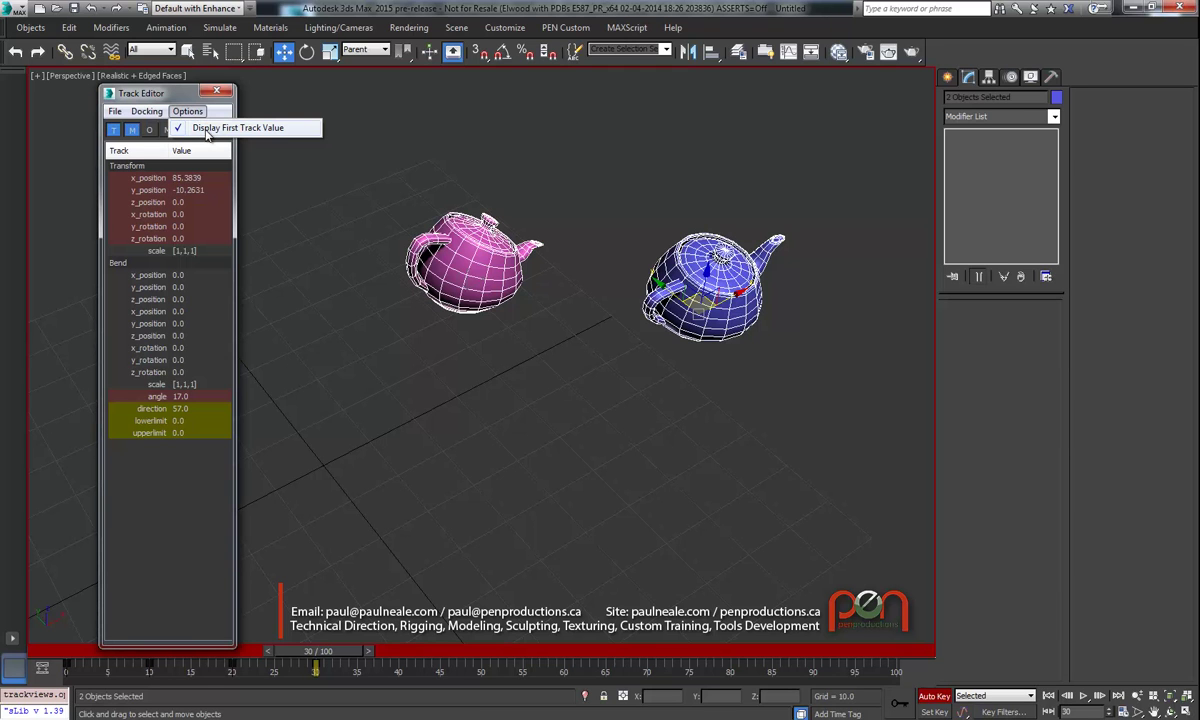
{"action": "left_click", "coordinate": [206, 131]}
{"action": "middle_click_drag", "start_coordinate": [447, 353], "coordinate": [435, 348], "text": "alt"}
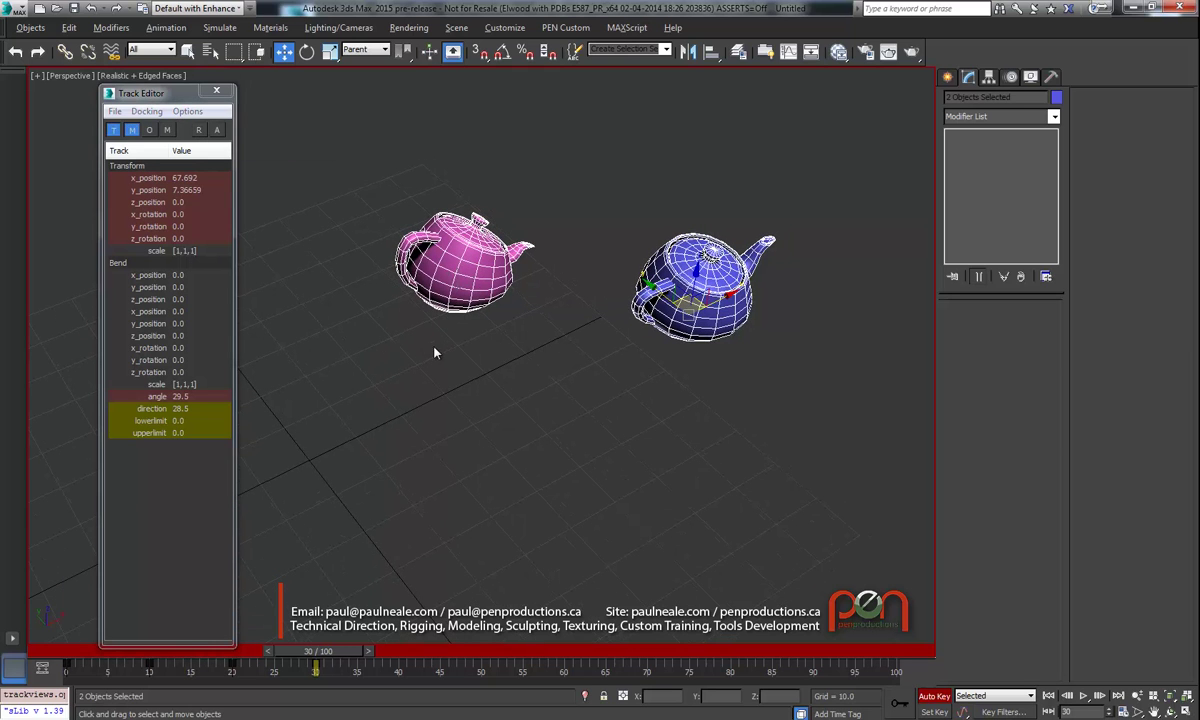
Shift both selected teapots along X with the x_position track, bringing its displayed value to 20.692.
{"action": "left_click_drag", "start_coordinate": [709, 246], "coordinate": [715, 240]}
{"action": "middle_click_drag", "start_coordinate": [586, 271], "coordinate": [602, 272], "text": "alt"}
{"action": "left_click_drag", "start_coordinate": [143, 182], "coordinate": [195, 189]}
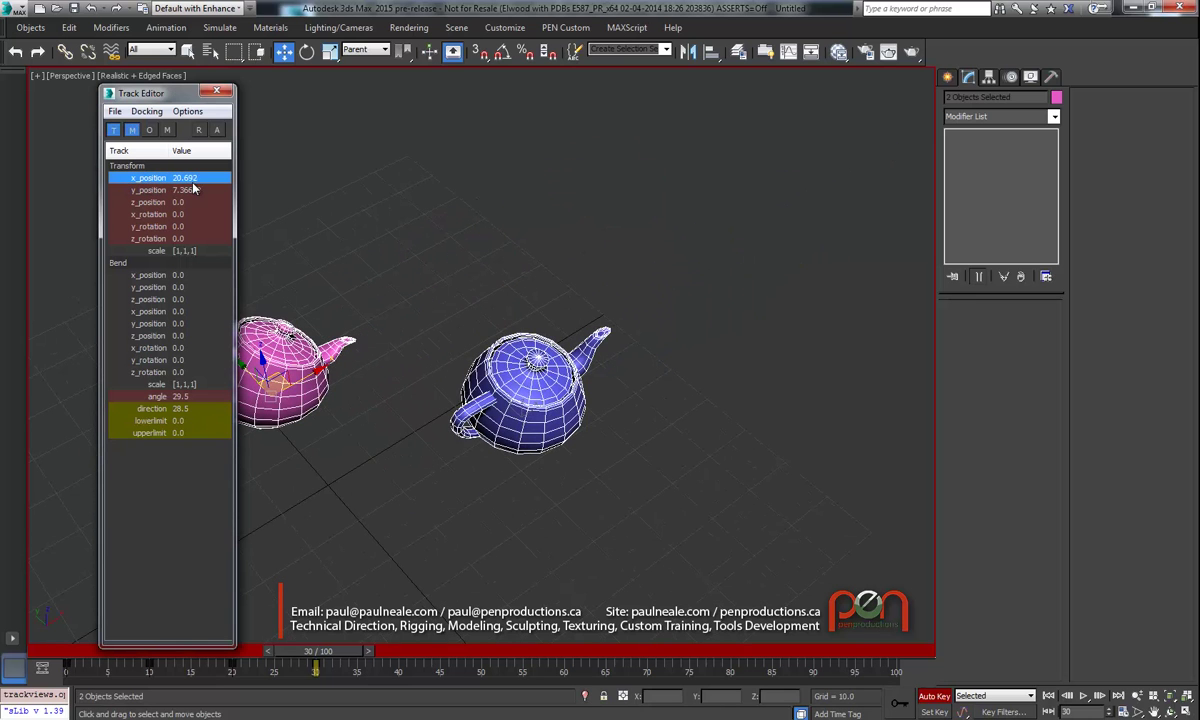
Compare the value offered when editing the x_position track in relative and absolute entry modes.
{"action": "double_click", "coordinate": [204, 178]}
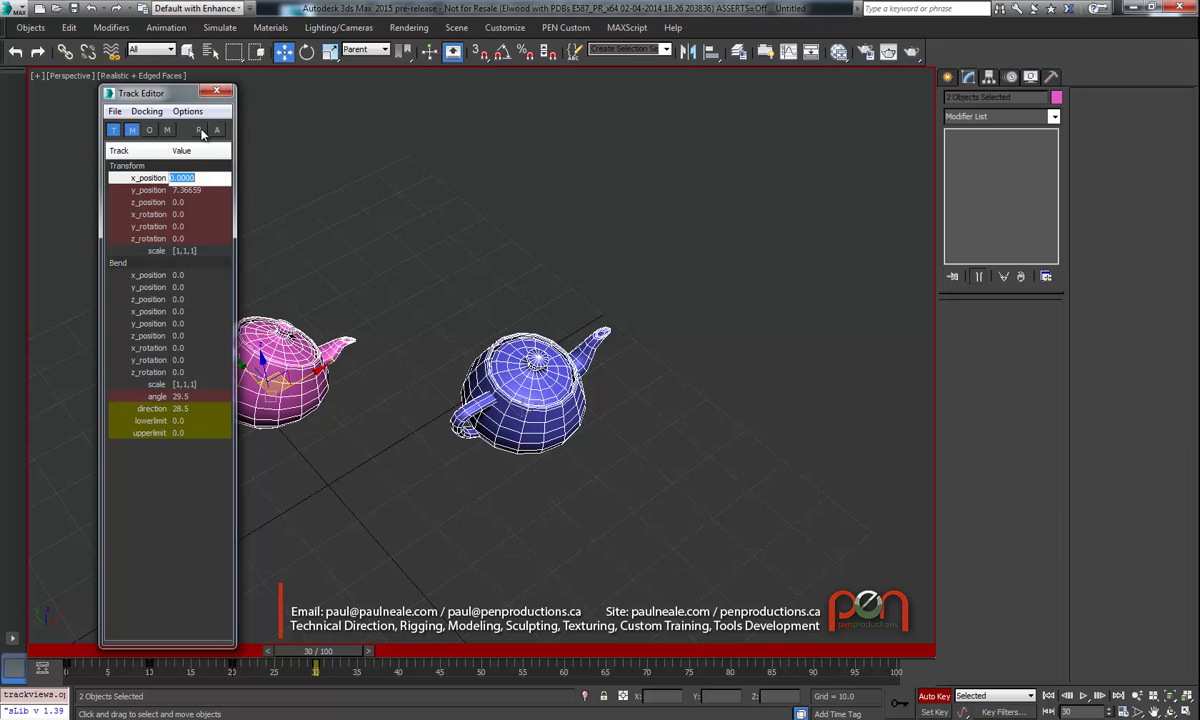
{"action": "left_click", "coordinate": [199, 131]}
{"action": "double_click", "coordinate": [178, 178]}
{"action": "left_click", "coordinate": [201, 131]}
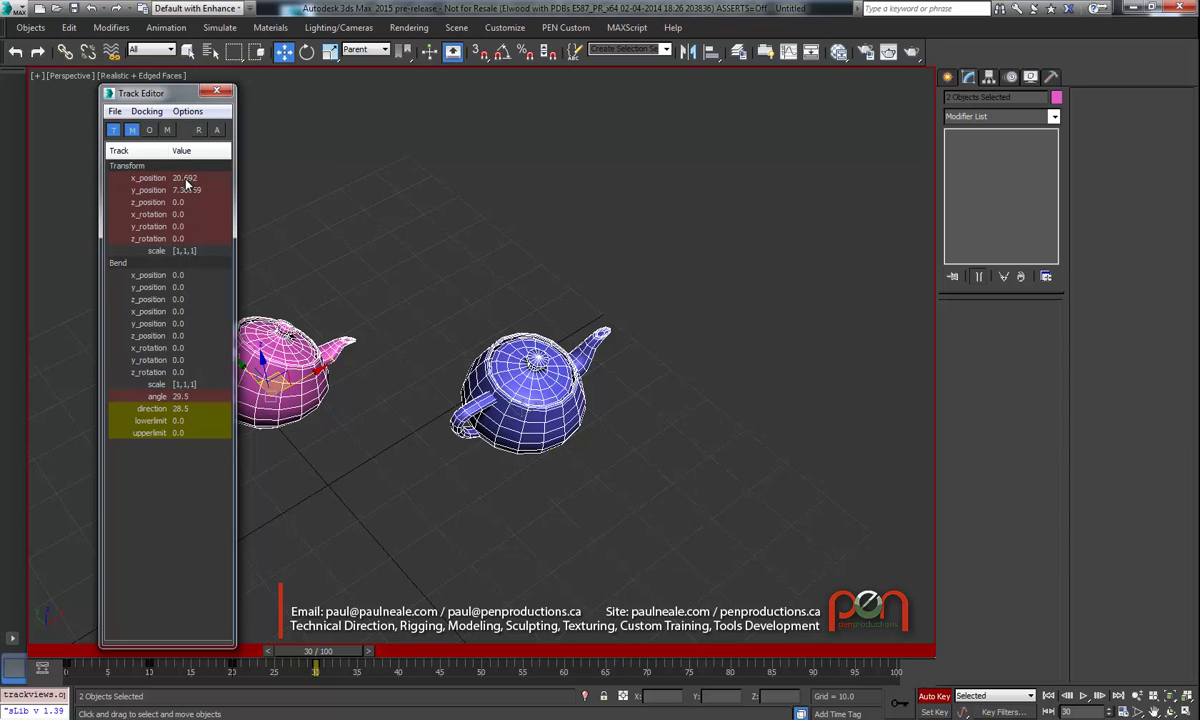
{"action": "double_click", "coordinate": [188, 179]}
{"action": "type", "text": "-20.6920"}
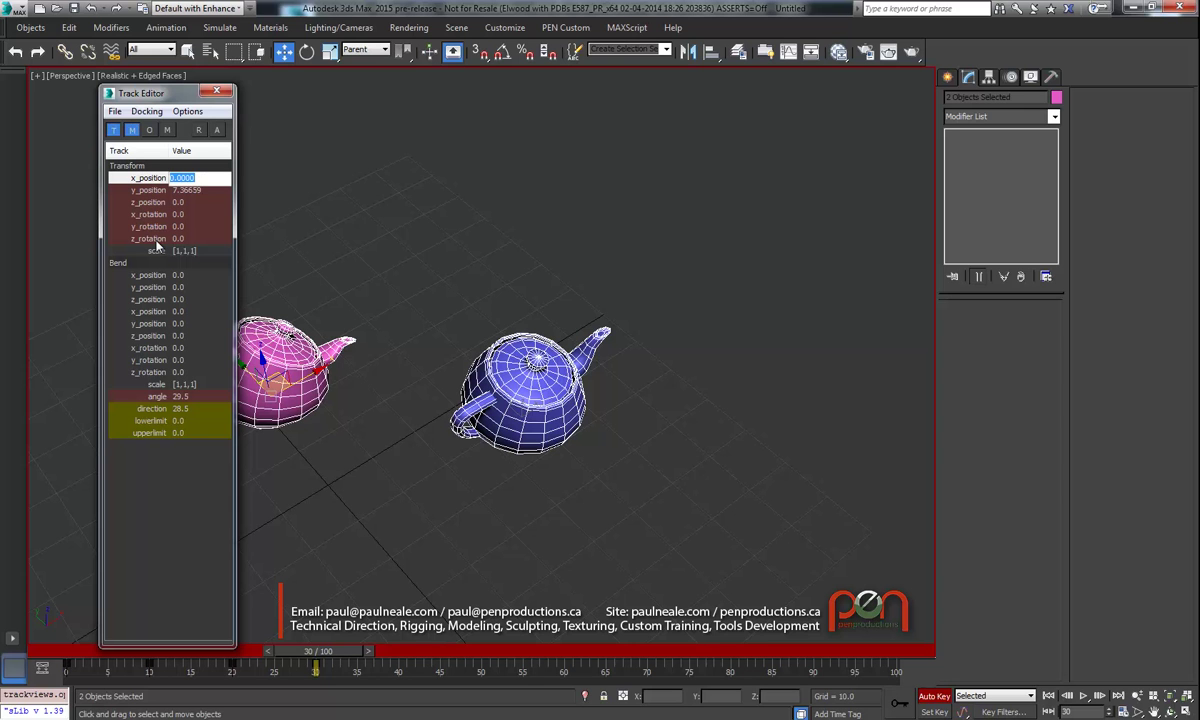
In the empty scene, create a large teapot at about X -13, Y -13.2 and a smaller one of radius about 15 beside it.
{"action": "middle_click_drag", "start_coordinate": [474, 348], "coordinate": [545, 321]}
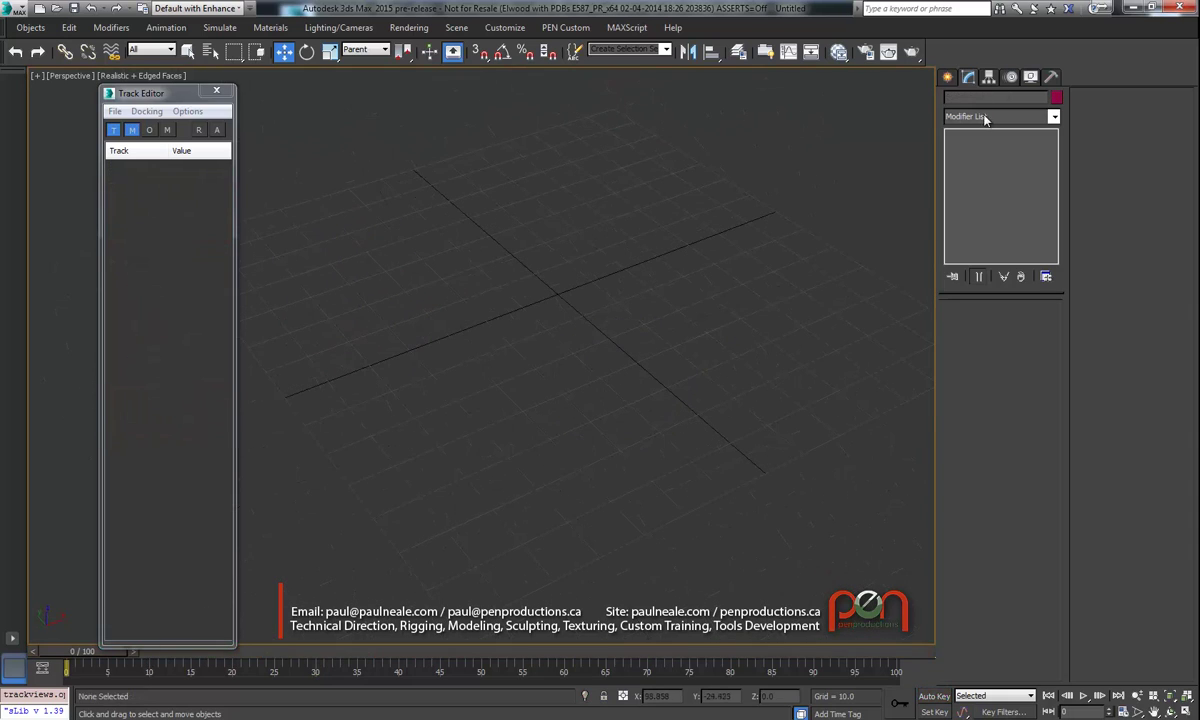
{"action": "left_click", "coordinate": [947, 78]}
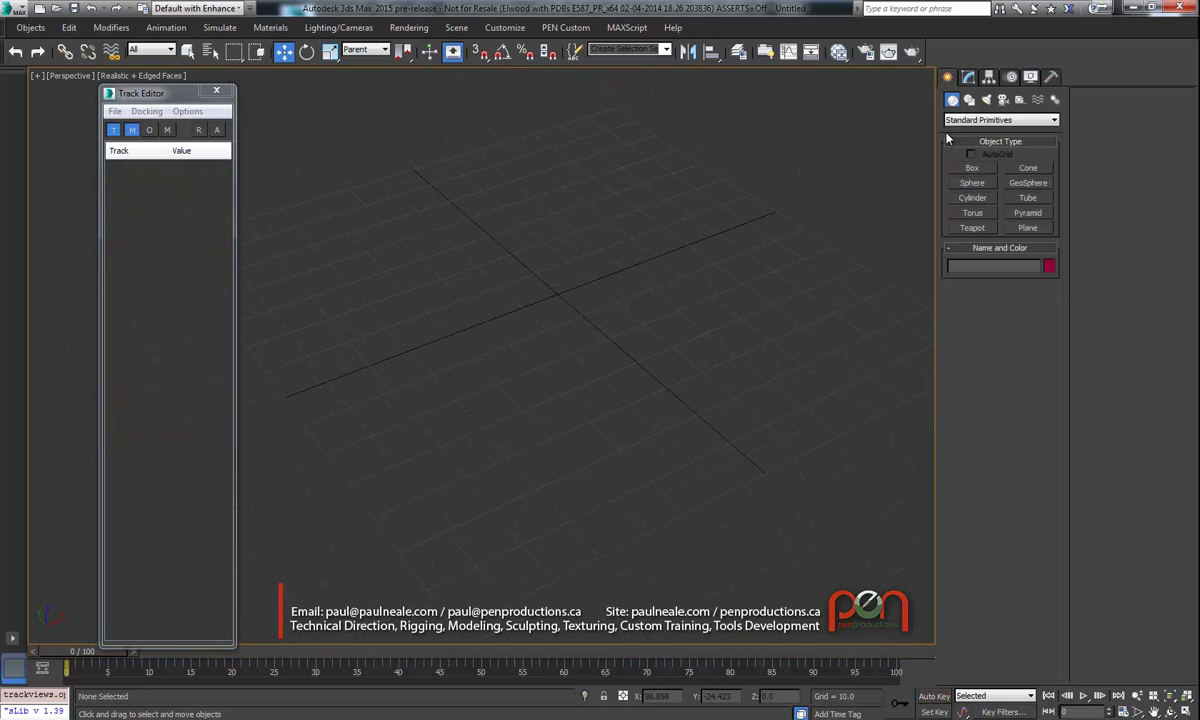
{"action": "left_click_drag", "start_coordinate": [417, 325], "coordinate": [511, 362]}
{"action": "left_click_drag", "start_coordinate": [680, 360], "coordinate": [681, 386]}
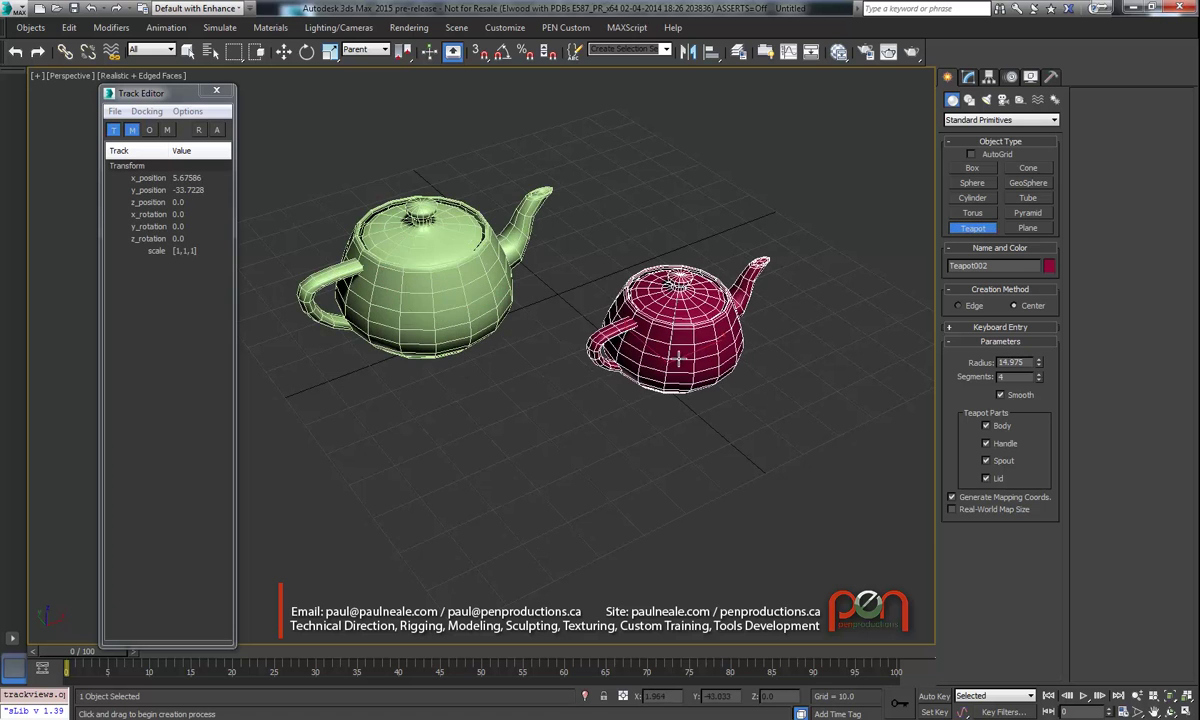
{"action": "middle_click_drag", "start_coordinate": [565, 342], "coordinate": [594, 352]}
Select both new teapots and freeze their transforms.
{"action": "key", "text": "w"}
{"action": "left_click", "coordinate": [530, 335], "text": "ctrl"}
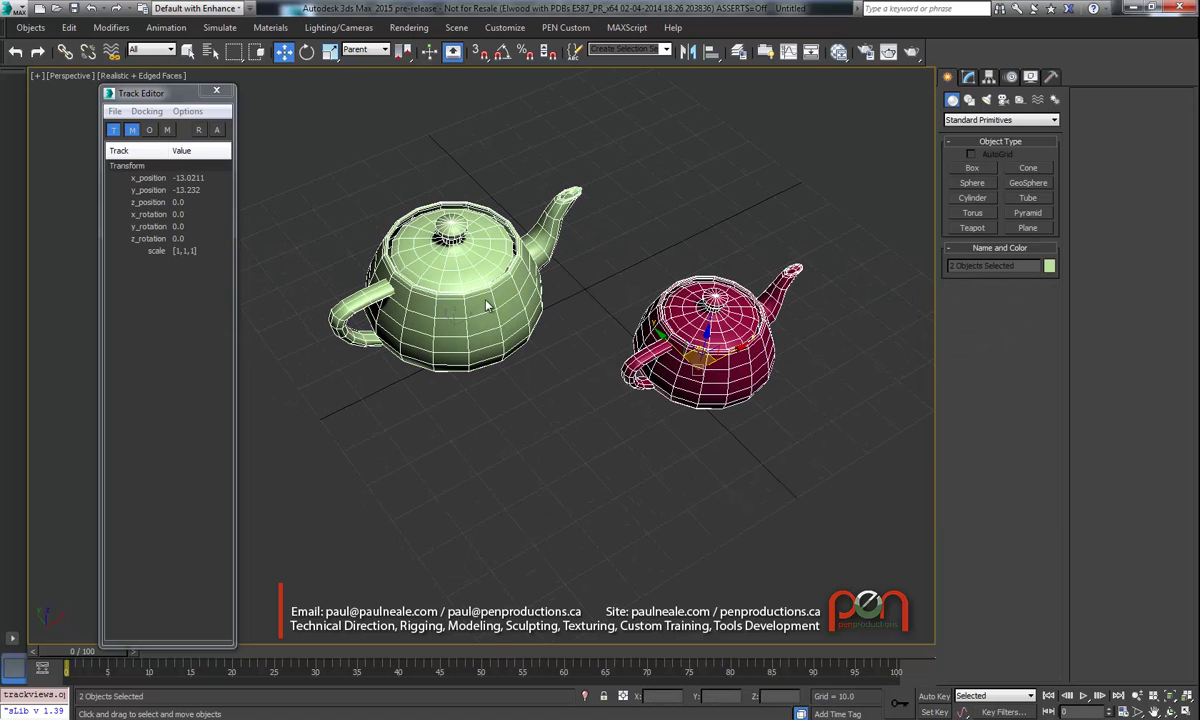
{"action": "right_click", "coordinate": [539, 343]}
{"action": "left_click", "coordinate": [465, 277]}
{"action": "left_click", "coordinate": [665, 454]}
{"action": "middle_click_drag", "start_coordinate": [530, 366], "coordinate": [485, 297], "text": "alt"}
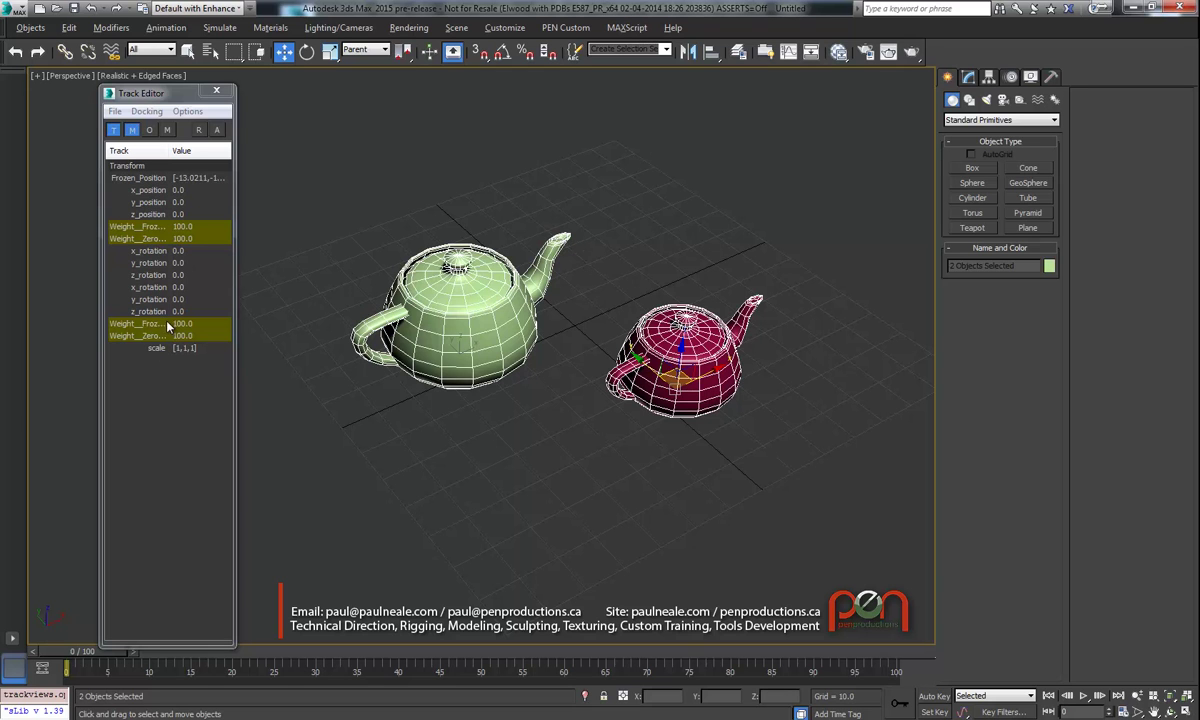
{"action": "scroll", "coordinate": [492, 300], "scroll_direction": "up", "scroll_amount": 4}
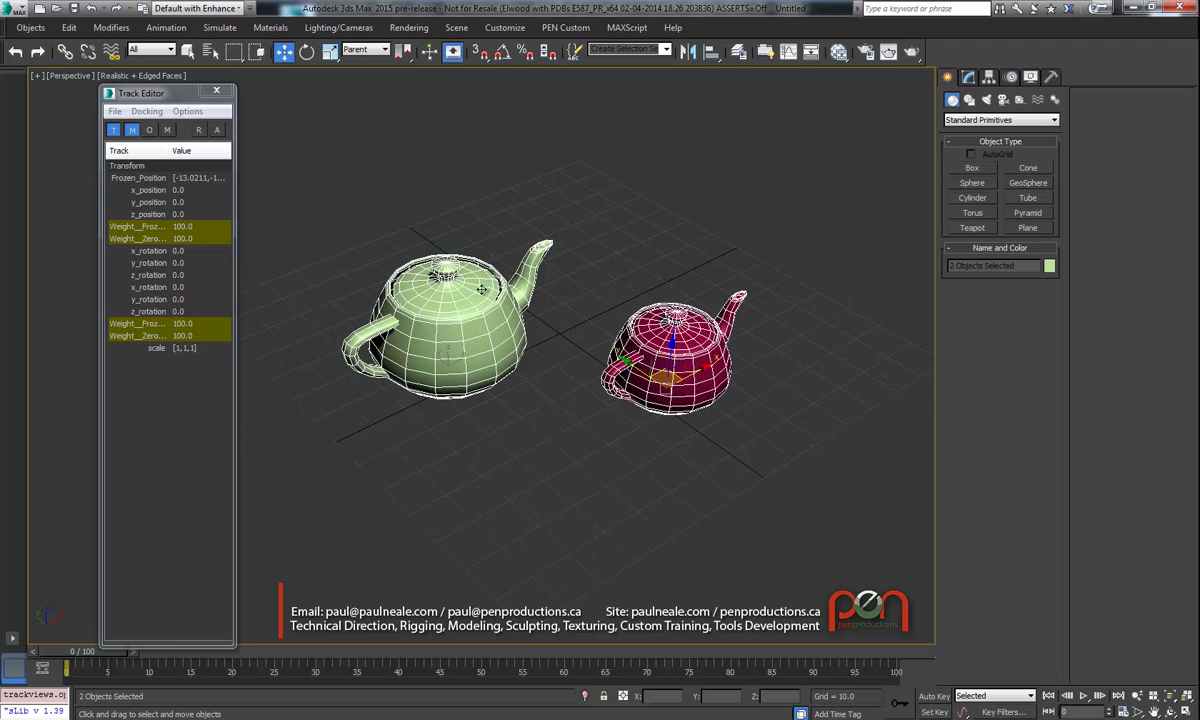
{"action": "middle_click_drag", "start_coordinate": [492, 300], "coordinate": [445, 284]}
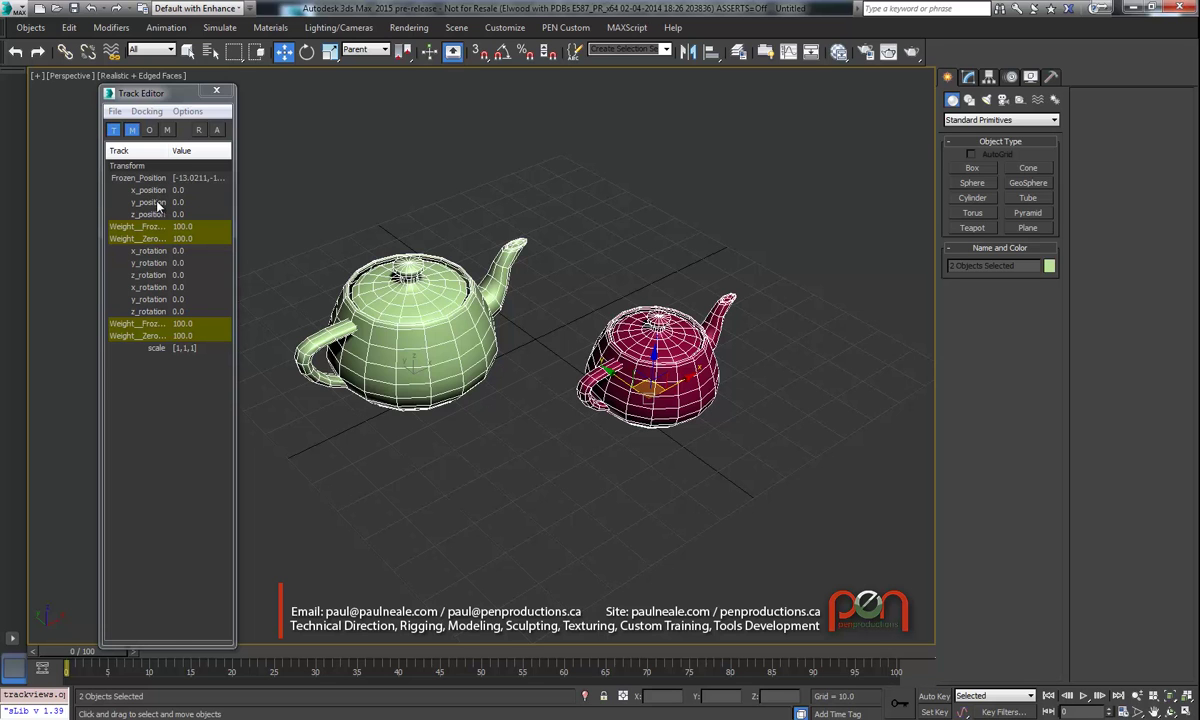
With Auto Key on at frame 11, move both teapots together by about X 18.6, Y 24.1, Z 12.8.
{"action": "middle_click_drag", "start_coordinate": [300, 538], "coordinate": [295, 537]}
{"action": "left_click_drag", "start_coordinate": [63, 653], "coordinate": [152, 651]}
{"action": "middle_click_drag", "start_coordinate": [476, 404], "coordinate": [477, 389]}
{"action": "key", "text": "n"}
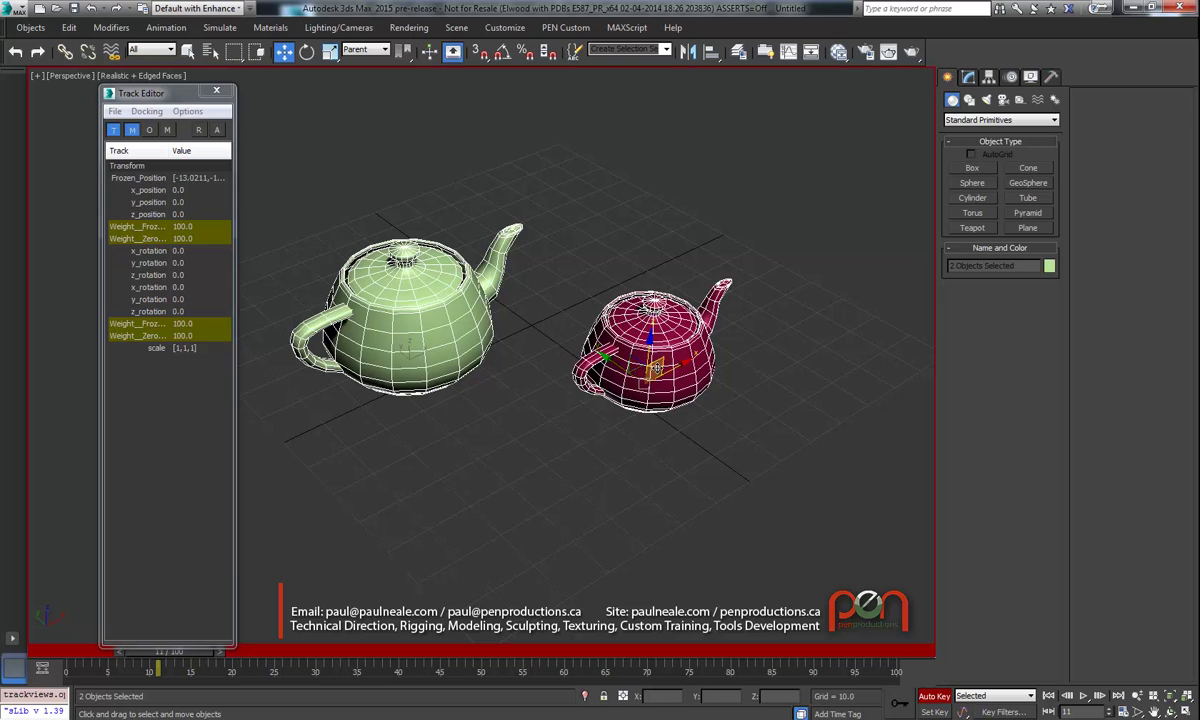
{"action": "left_click_drag", "start_coordinate": [652, 366], "coordinate": [637, 227]}
{"action": "middle_click_drag", "start_coordinate": [564, 284], "coordinate": [568, 335]}
{"action": "middle_click_drag", "start_coordinate": [314, 234], "coordinate": [313, 291]}
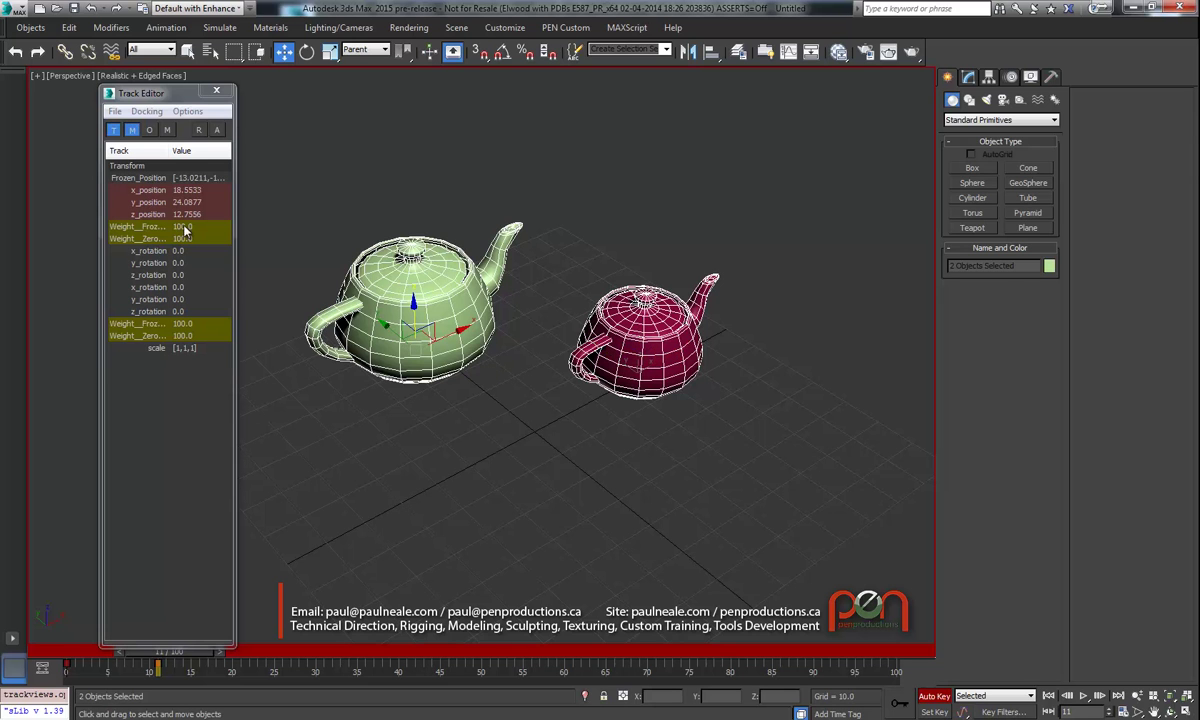
Rotate both teapots together at frame 11 by about X 42.7, Y -28.6 and Z -44.3 degrees.
{"action": "middle_click_drag", "start_coordinate": [550, 320], "coordinate": [470, 347], "text": "alt"}
{"action": "key", "text": "r"}
{"action": "key", "text": "e"}
{"action": "left_click_drag", "start_coordinate": [369, 319], "coordinate": [424, 367]}
{"action": "left_click_drag", "start_coordinate": [337, 504], "coordinate": [616, 324]}
{"action": "middle_click_drag", "start_coordinate": [548, 306], "coordinate": [580, 316], "text": "alt"}
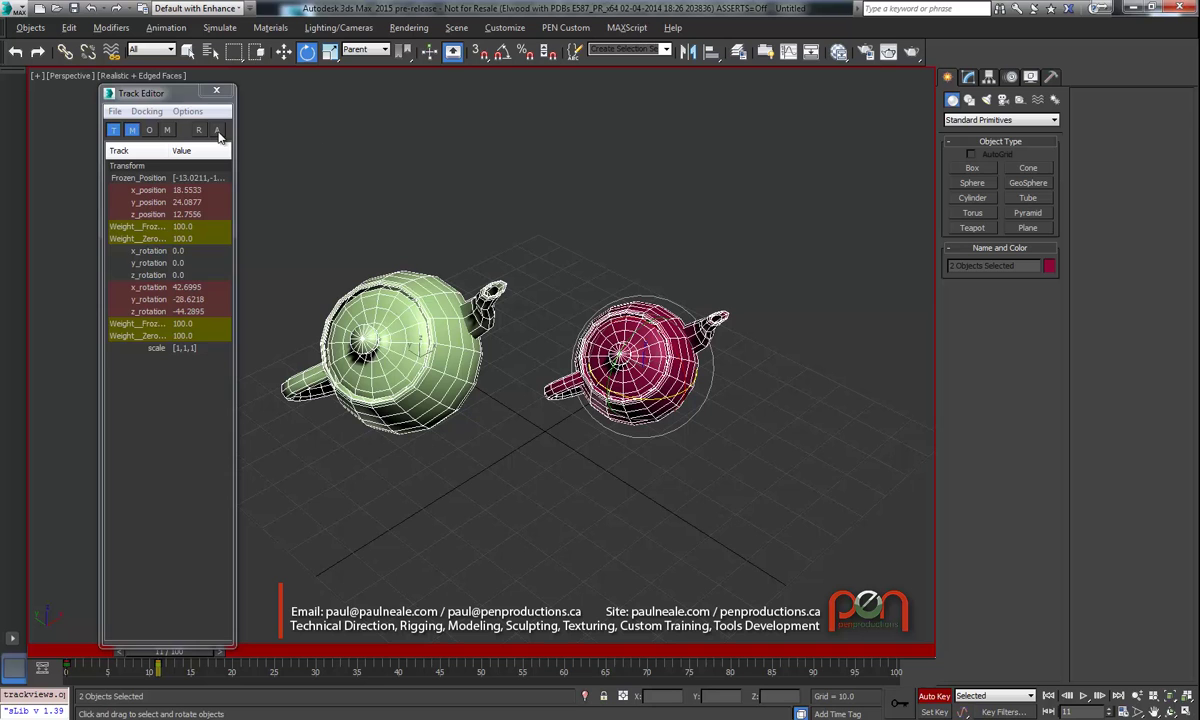
Filter the Track Editor to animated tracks only, check each teapot individually, and reselect both teapots.
{"action": "left_click", "coordinate": [220, 135]}
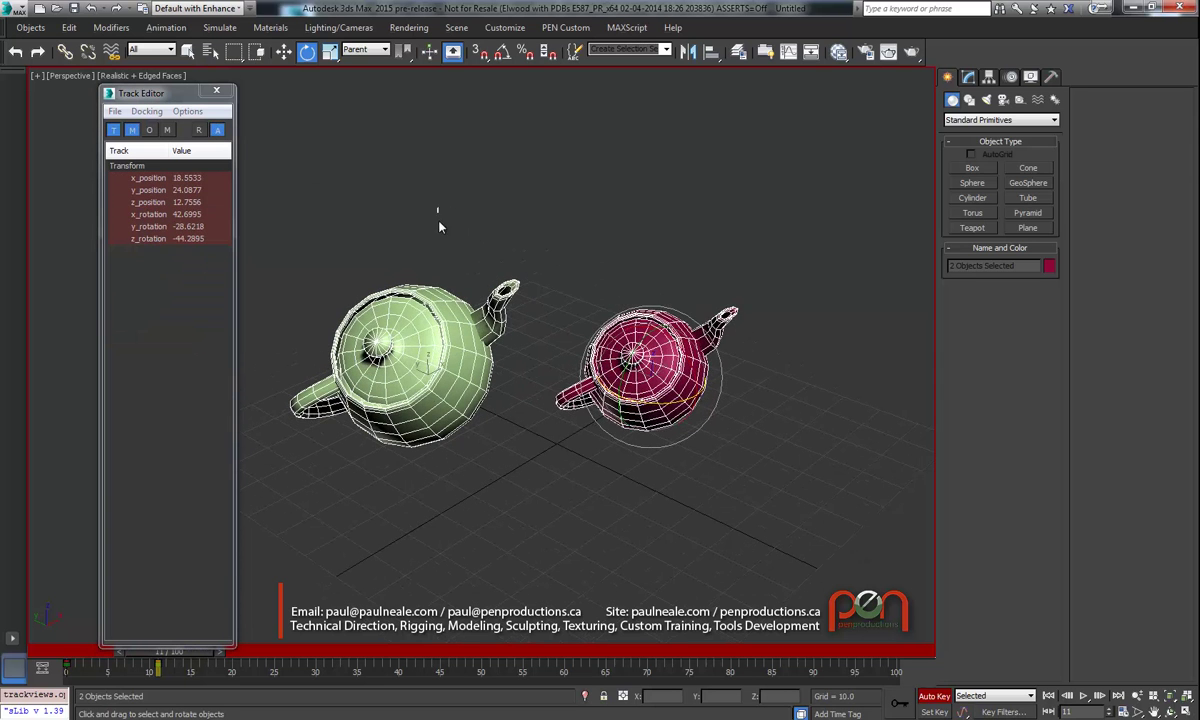
{"action": "left_click_drag", "start_coordinate": [405, 212], "coordinate": [421, 386]}
{"action": "left_click", "coordinate": [609, 343]}
{"action": "left_click", "coordinate": [493, 315]}
{"action": "left_click", "coordinate": [661, 360], "text": "ctrl"}
{"action": "middle_click_drag", "start_coordinate": [661, 360], "coordinate": [673, 426], "text": "alt"}
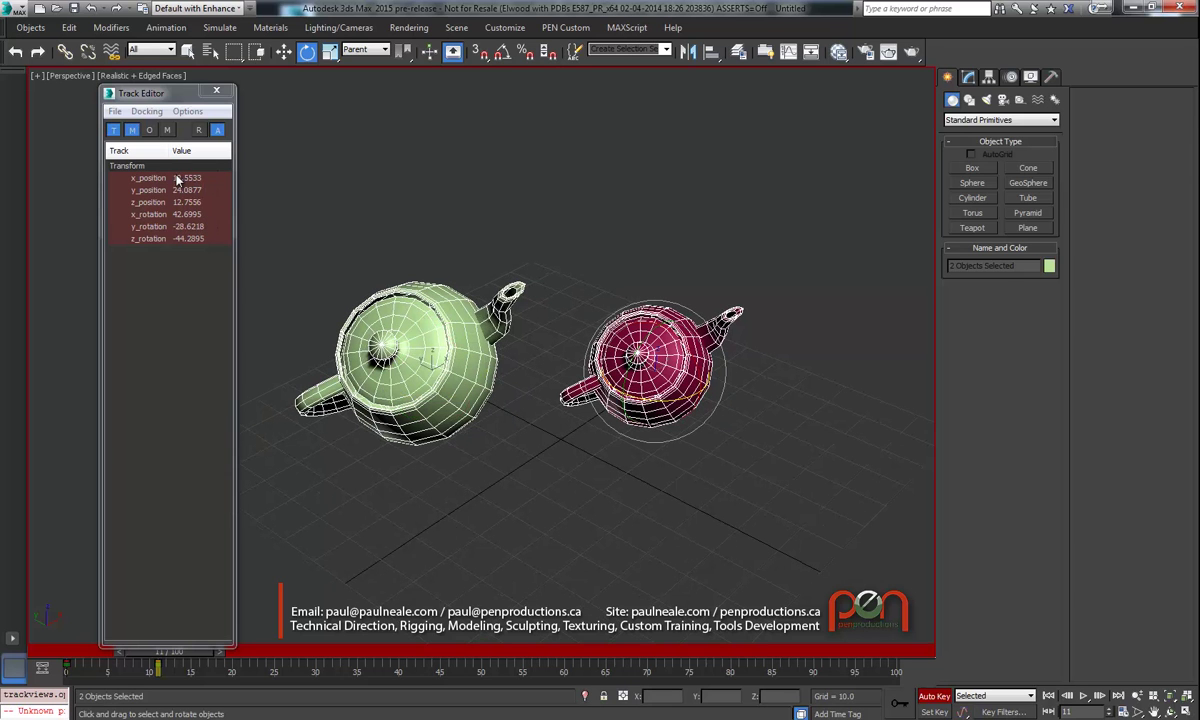
Switch to absolute value entry and set all position and rotation tracks of both teapots to 0.
{"action": "left_click", "coordinate": [198, 130]}
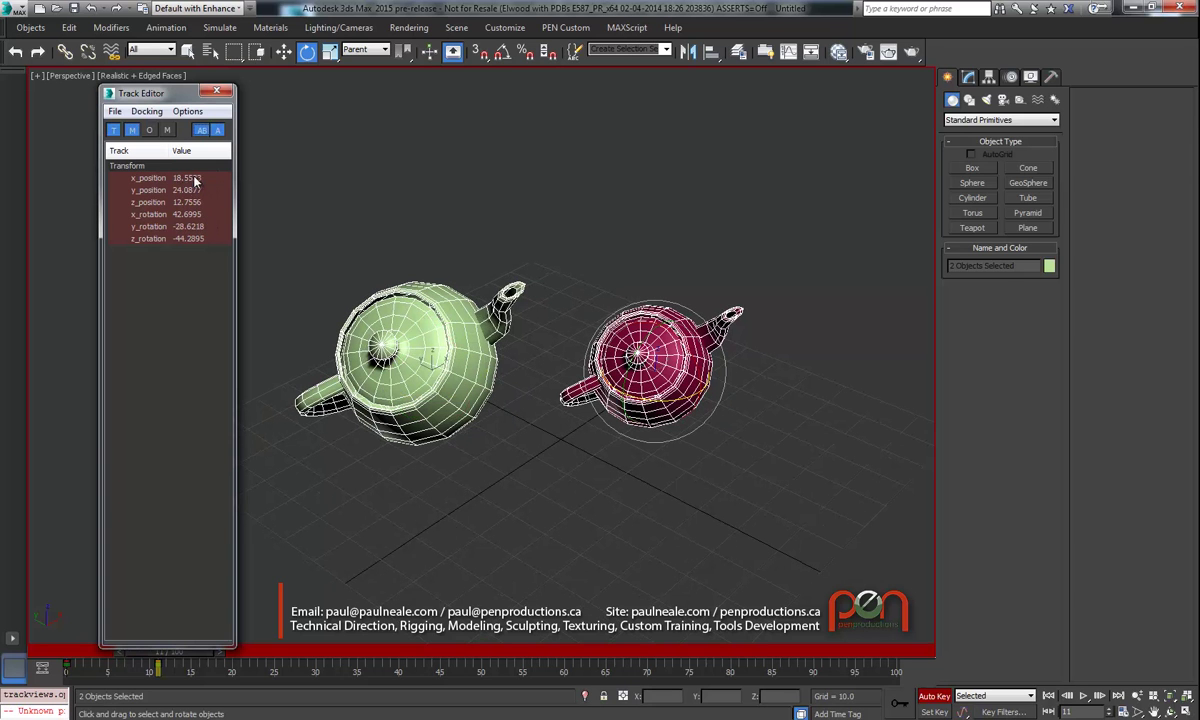
{"action": "double_click", "coordinate": [188, 238]}
{"action": "type", "text": "0"}
{"action": "key", "text": "Return"}
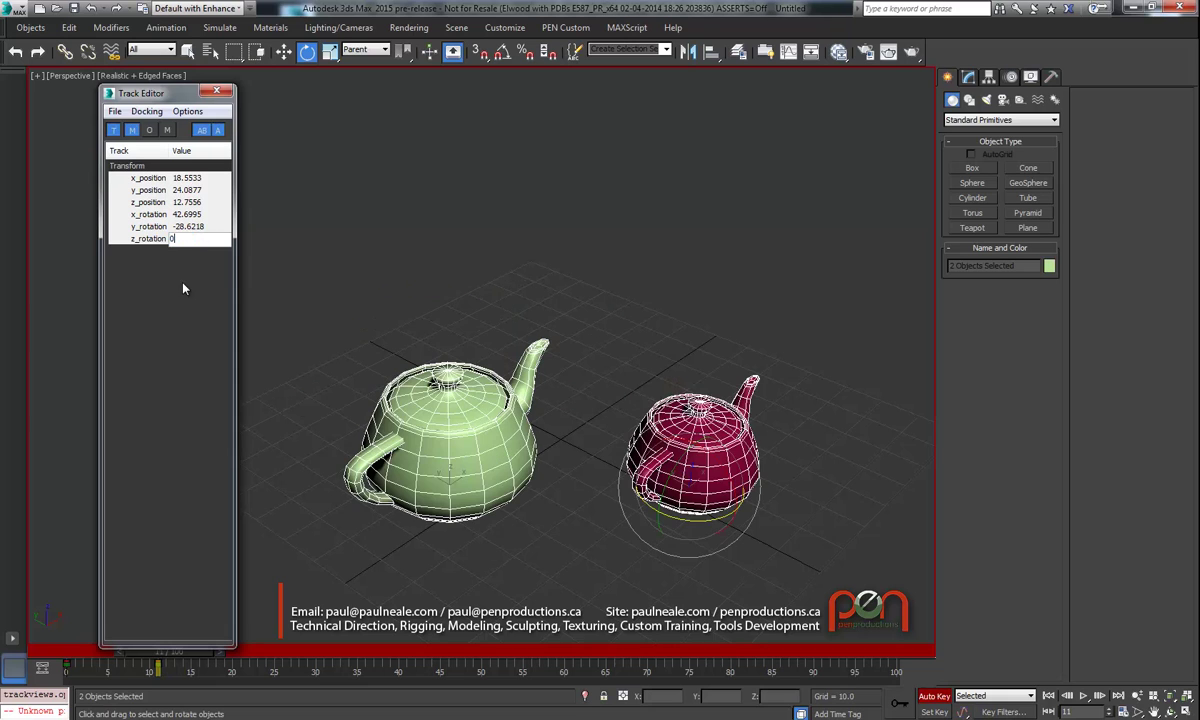
{"action": "middle_click_drag", "start_coordinate": [555, 319], "coordinate": [517, 287], "text": "alt"}
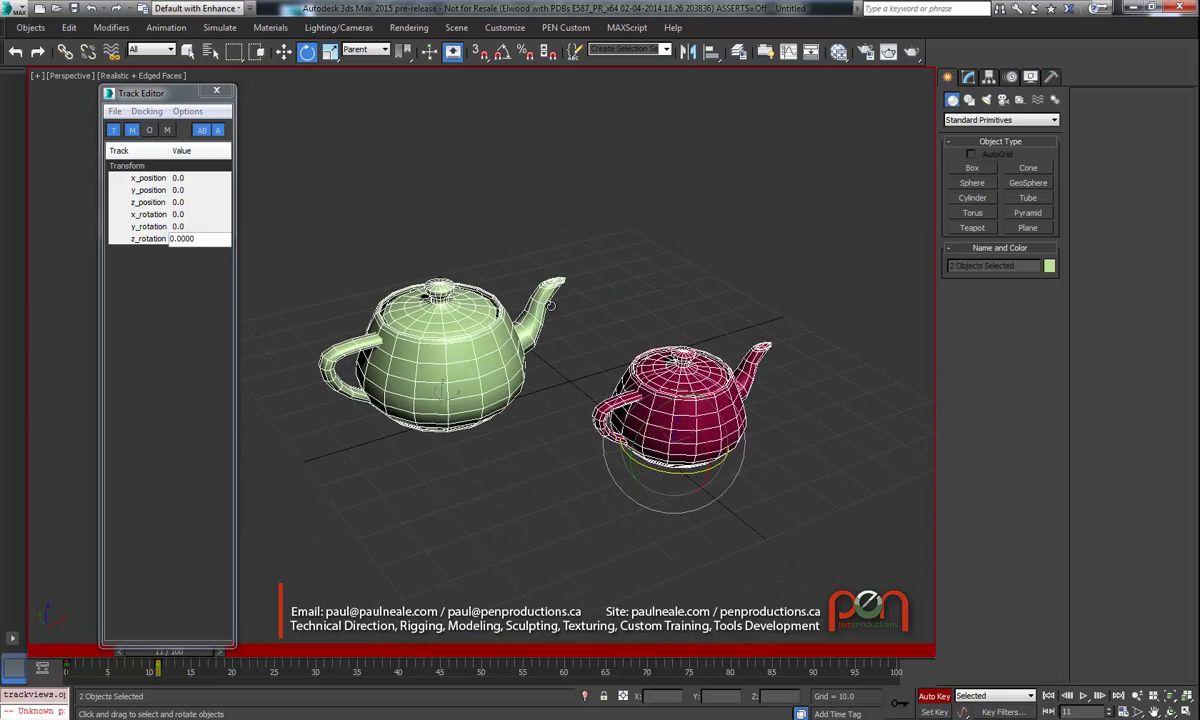
Apply Transform To Zero to both selected teapots.
{"action": "right_click", "coordinate": [415, 352], "text": "alt"}
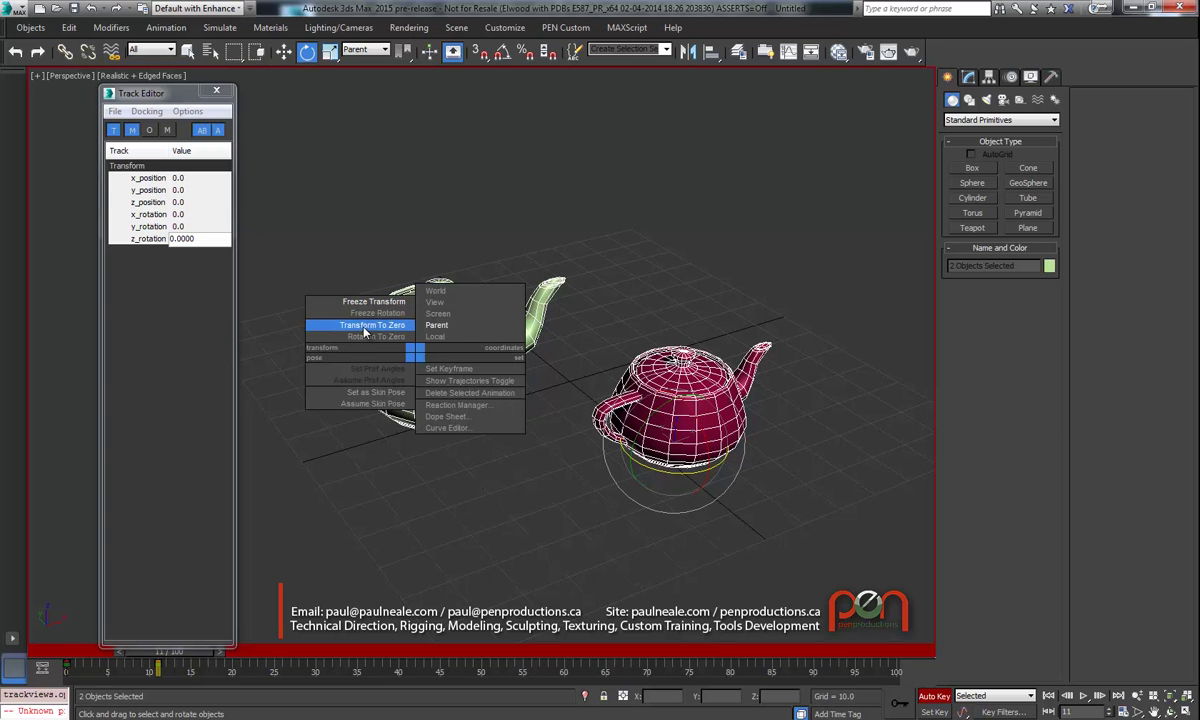
{"action": "left_click", "coordinate": [364, 328]}
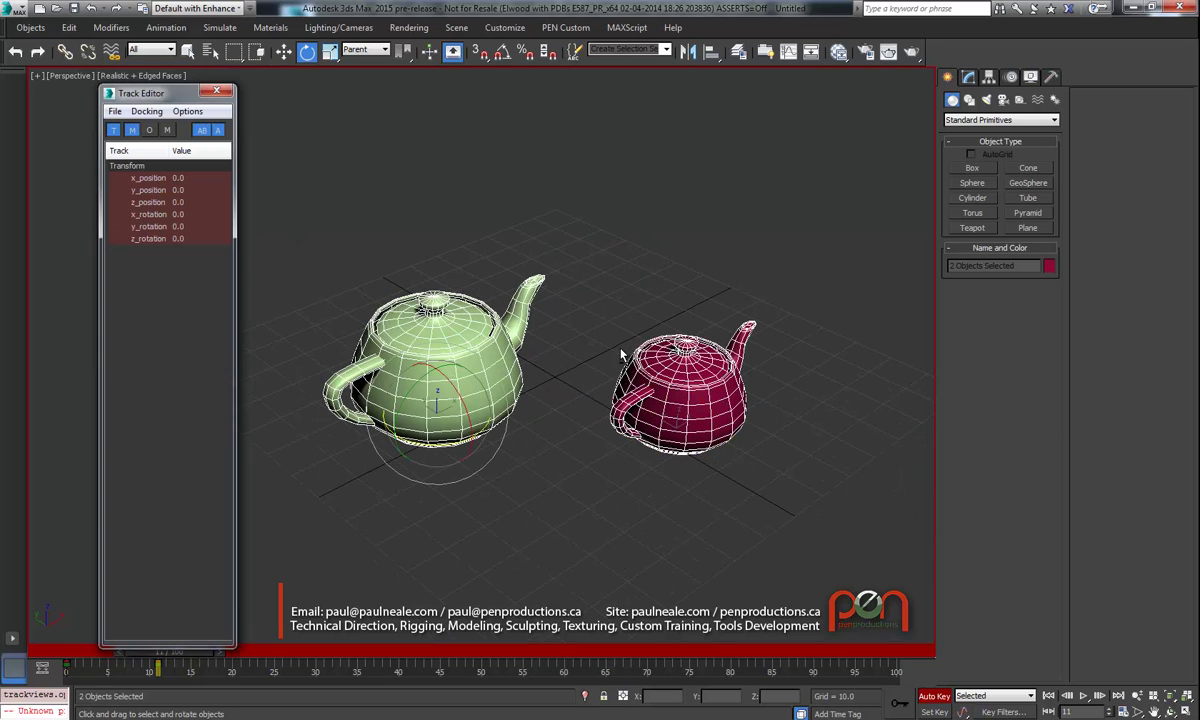
{"action": "middle_click_drag", "start_coordinate": [618, 356], "coordinate": [632, 355], "text": "alt"}
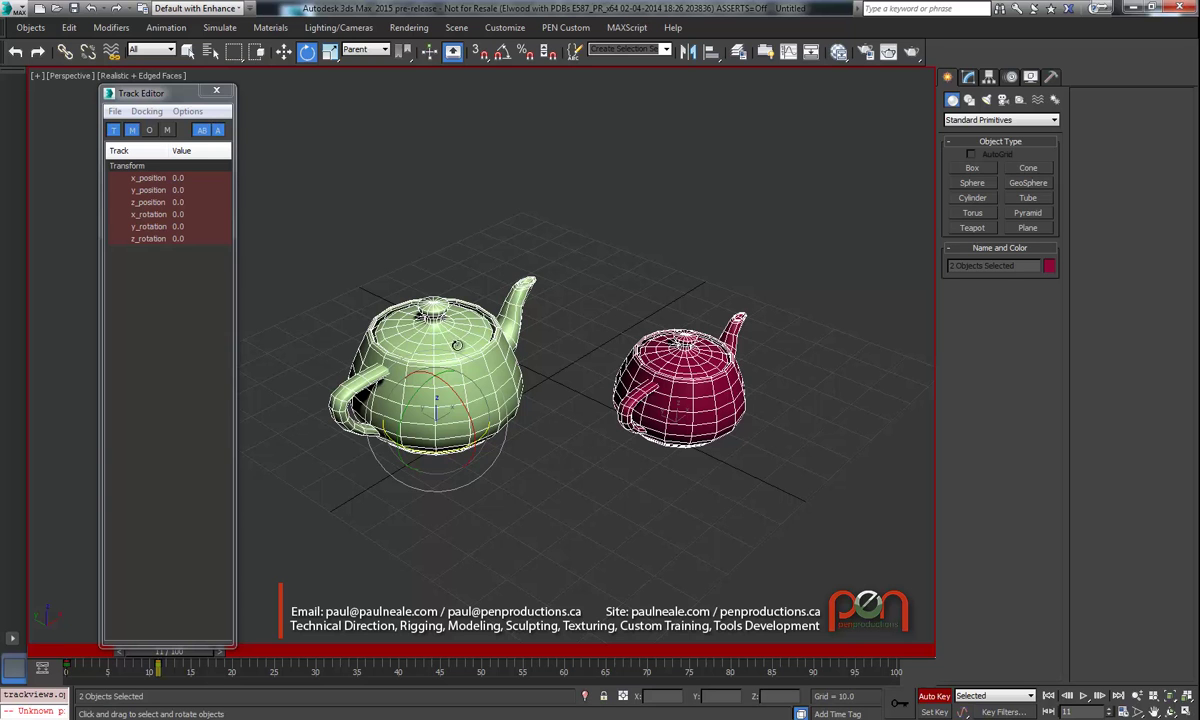
{"action": "middle_click_drag", "start_coordinate": [516, 341], "coordinate": [521, 346], "text": "alt"}
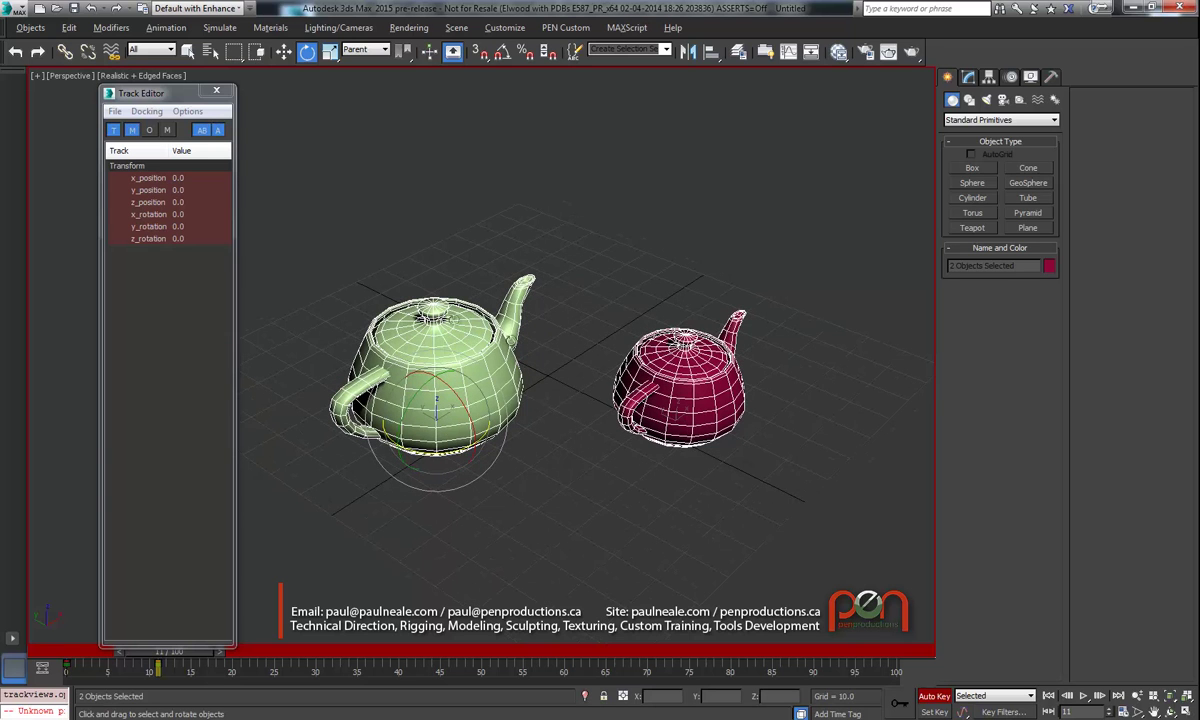
Select only the green teapot and list just its object property tracks, including those without animation.
{"action": "left_click_drag", "start_coordinate": [147, 93], "coordinate": [129, 88]}
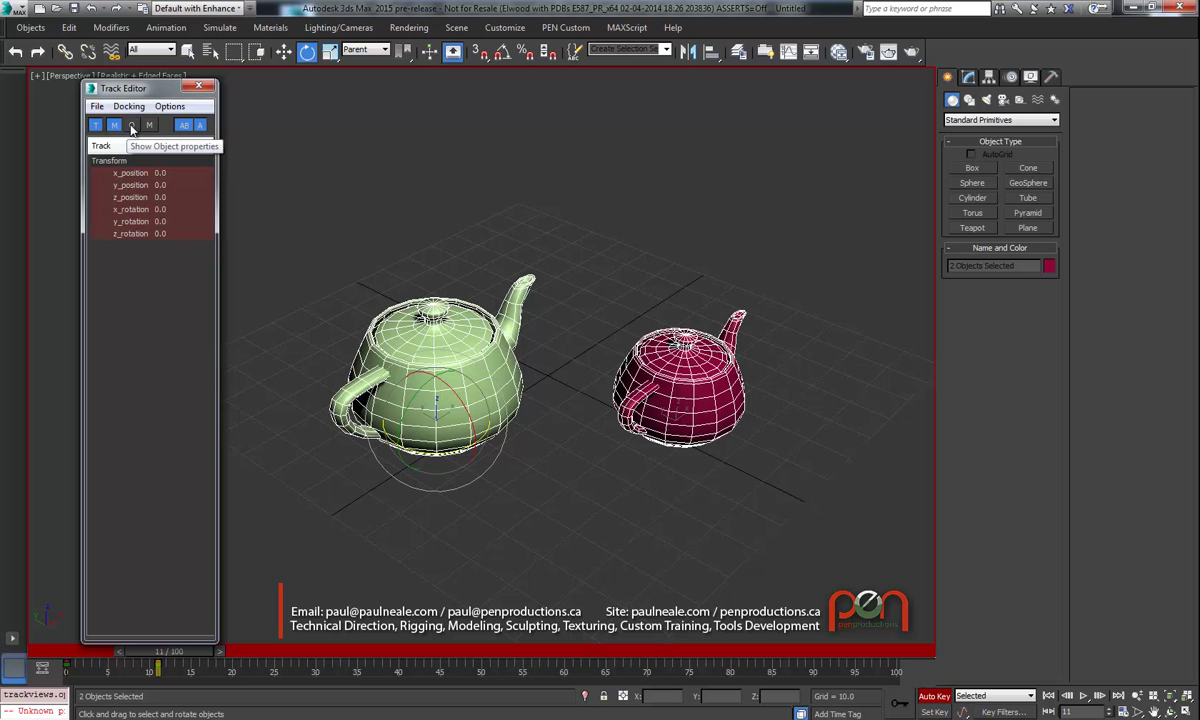
{"action": "left_click", "coordinate": [131, 126]}
{"action": "left_click", "coordinate": [366, 302]}
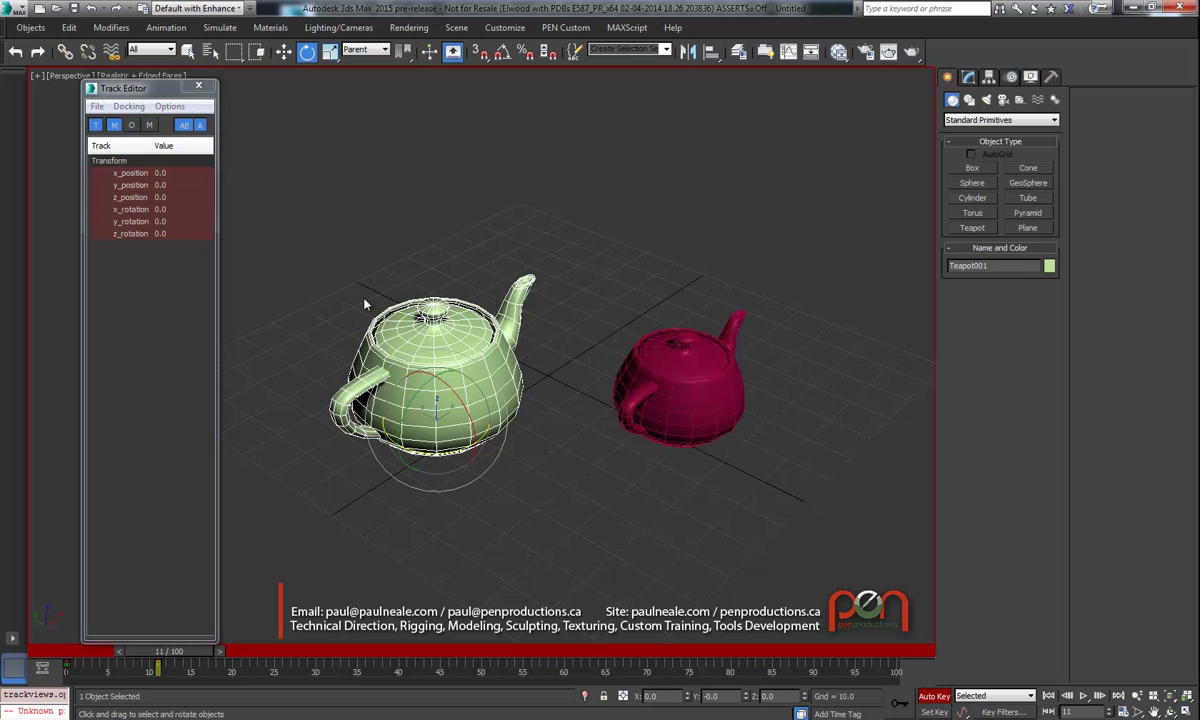
{"action": "middle_click_drag", "start_coordinate": [453, 314], "coordinate": [446, 273], "text": "alt"}
{"action": "key", "text": "1"}
{"action": "left_click", "coordinate": [409, 234]}
{"action": "left_click", "coordinate": [420, 324]}
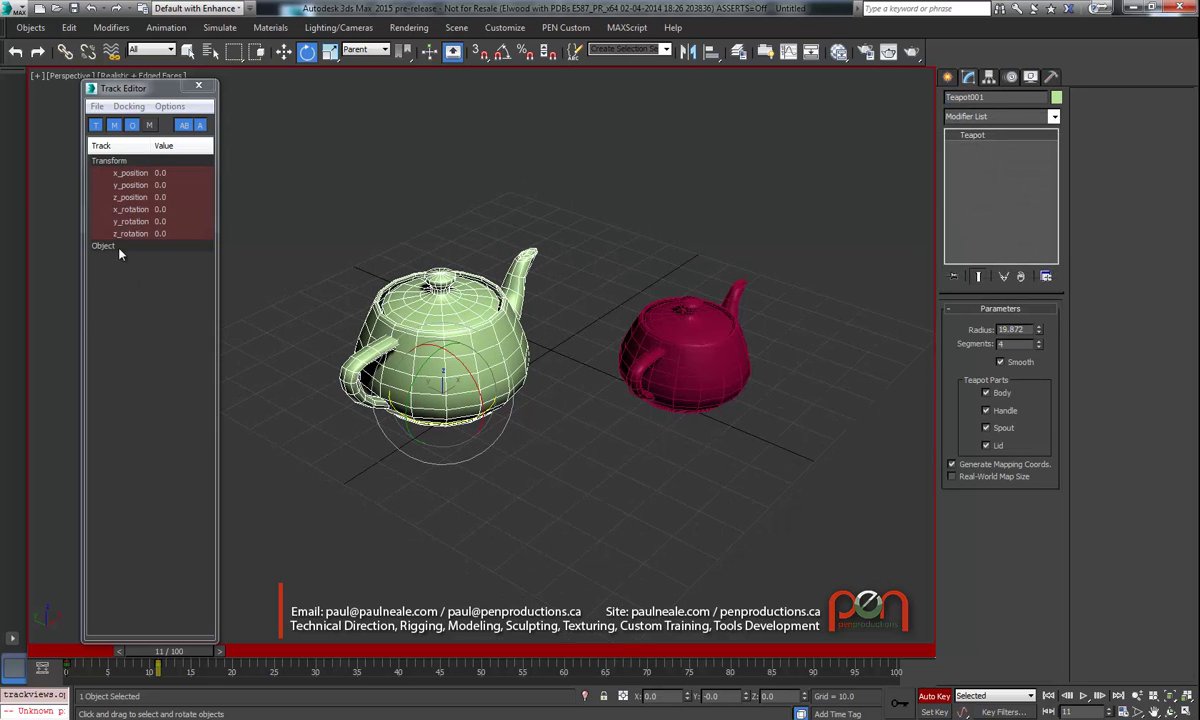
{"action": "left_click", "coordinate": [187, 130]}
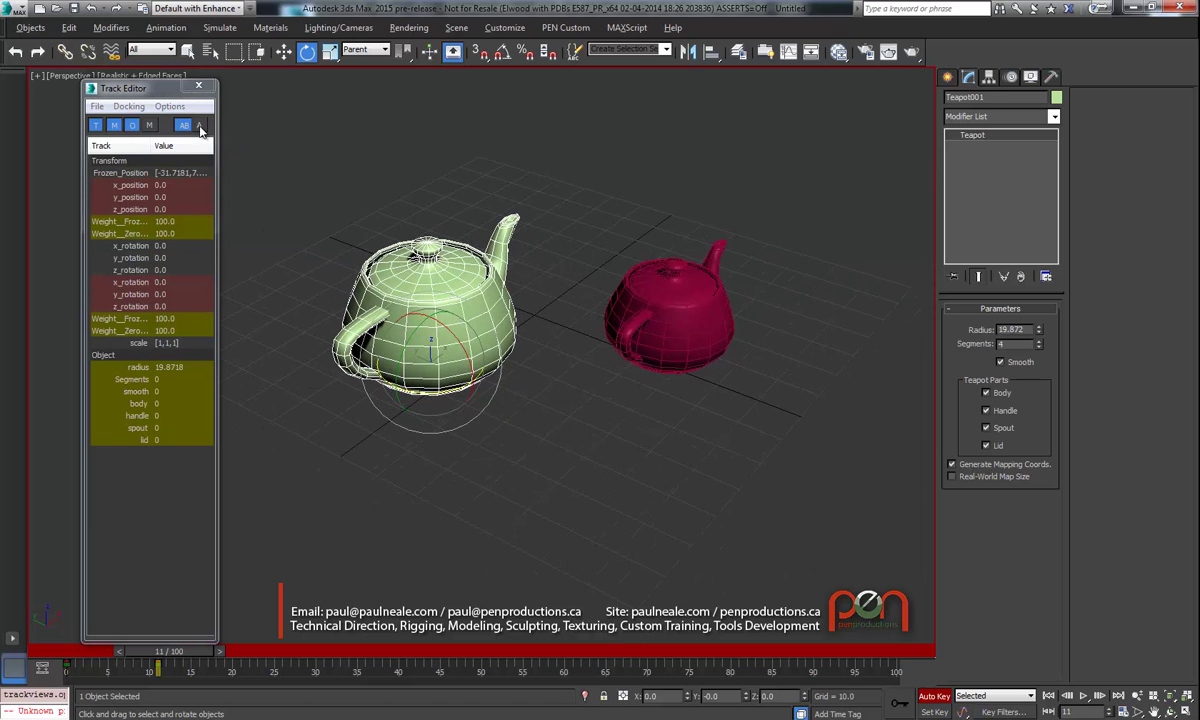
{"action": "left_click", "coordinate": [95, 125]}
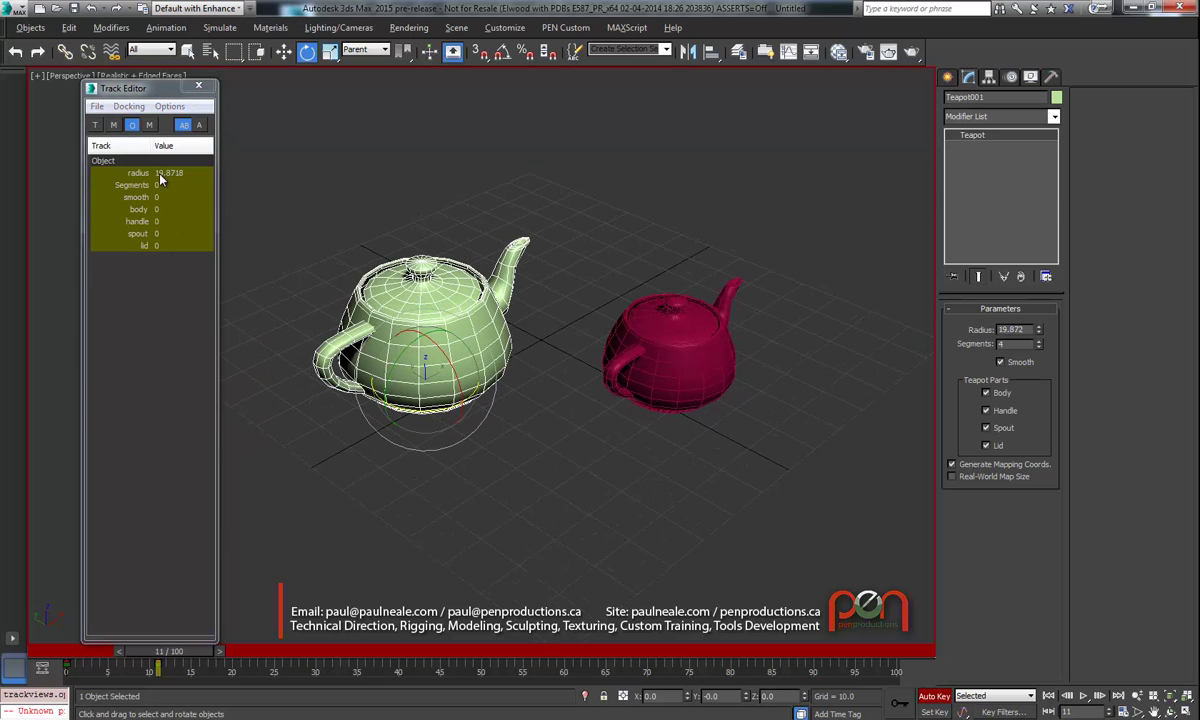
Reduce the green teapot's radius track to about 9.47.
{"action": "mouse_move", "coordinate": [140, 178]}
{"action": "left_mouse_down"}
{"action": "mouse_move", "coordinate": [173, 164]}
{"action": "mouse_move", "coordinate": [127, 175]}
{"action": "left_mouse_up"}
{"action": "middle_click_drag", "start_coordinate": [468, 290], "coordinate": [453, 289]}
{"action": "mouse_move", "coordinate": [155, 181]}
{"action": "left_mouse_down"}
{"action": "mouse_move", "coordinate": [160, 170]}
{"action": "mouse_move", "coordinate": [145, 179]}
{"action": "left_mouse_up"}
{"action": "middle_click_drag", "start_coordinate": [488, 295], "coordinate": [456, 289], "text": "alt"}
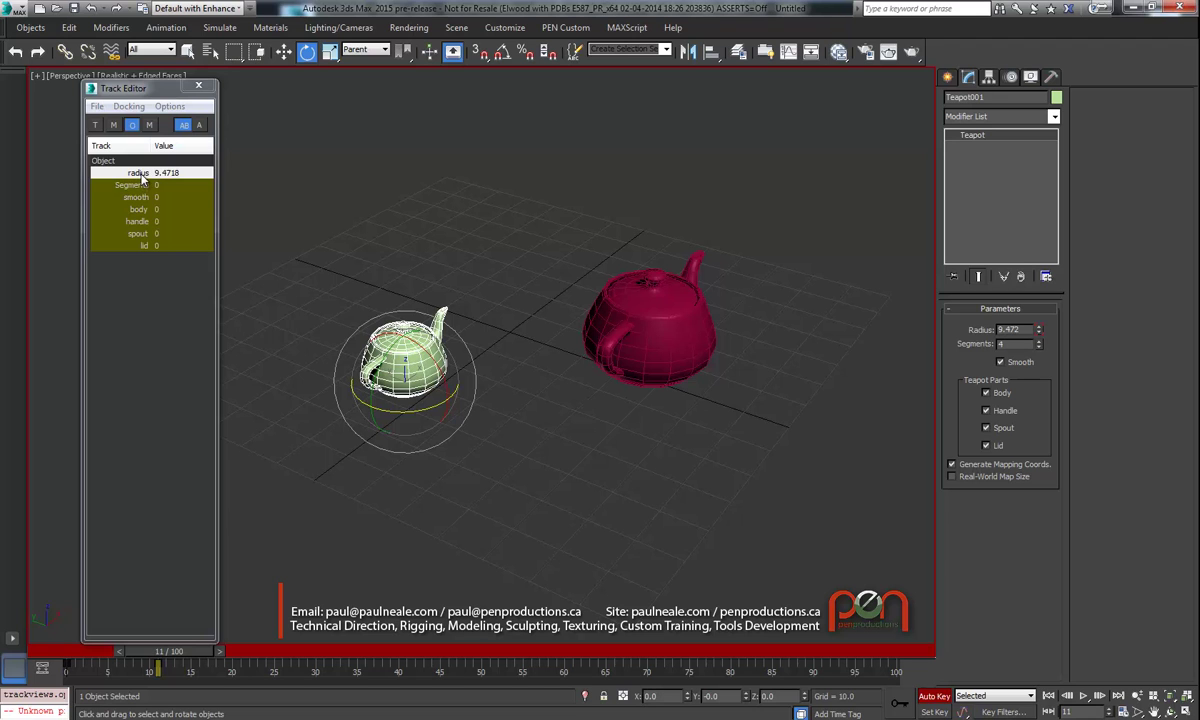
Reset the green teapot's radius track to zero and raise it to 19.
{"action": "right_click", "coordinate": [143, 176]}
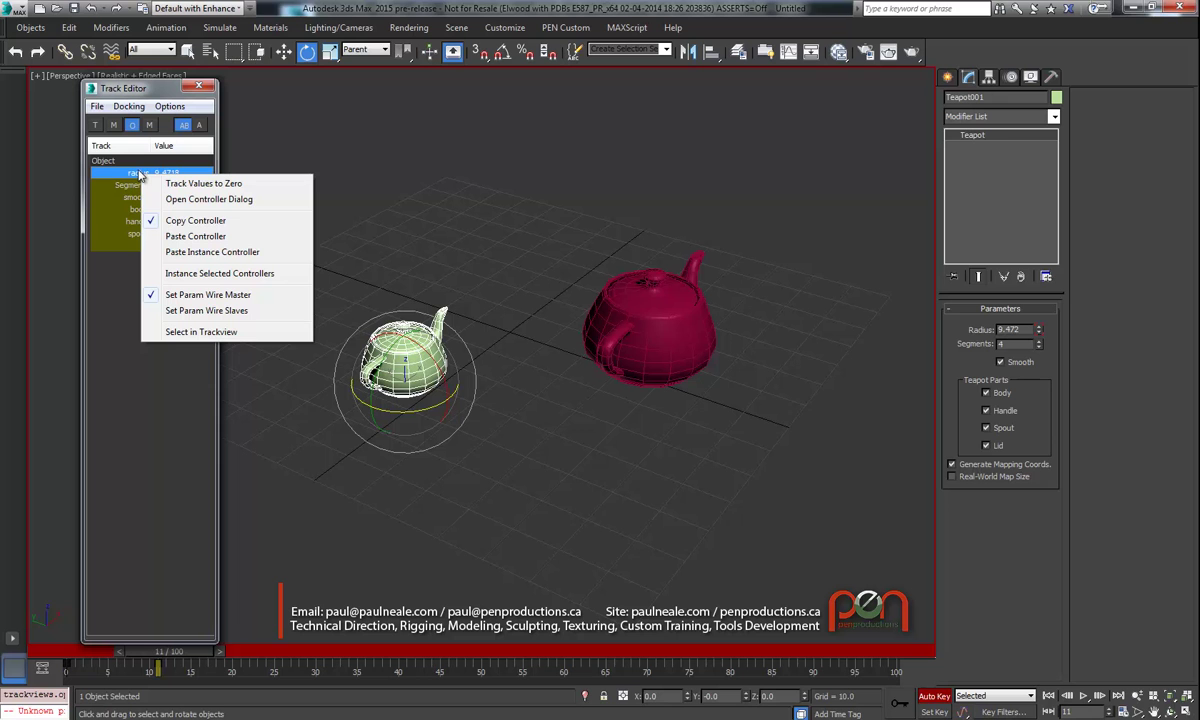
{"action": "left_click", "coordinate": [183, 187]}
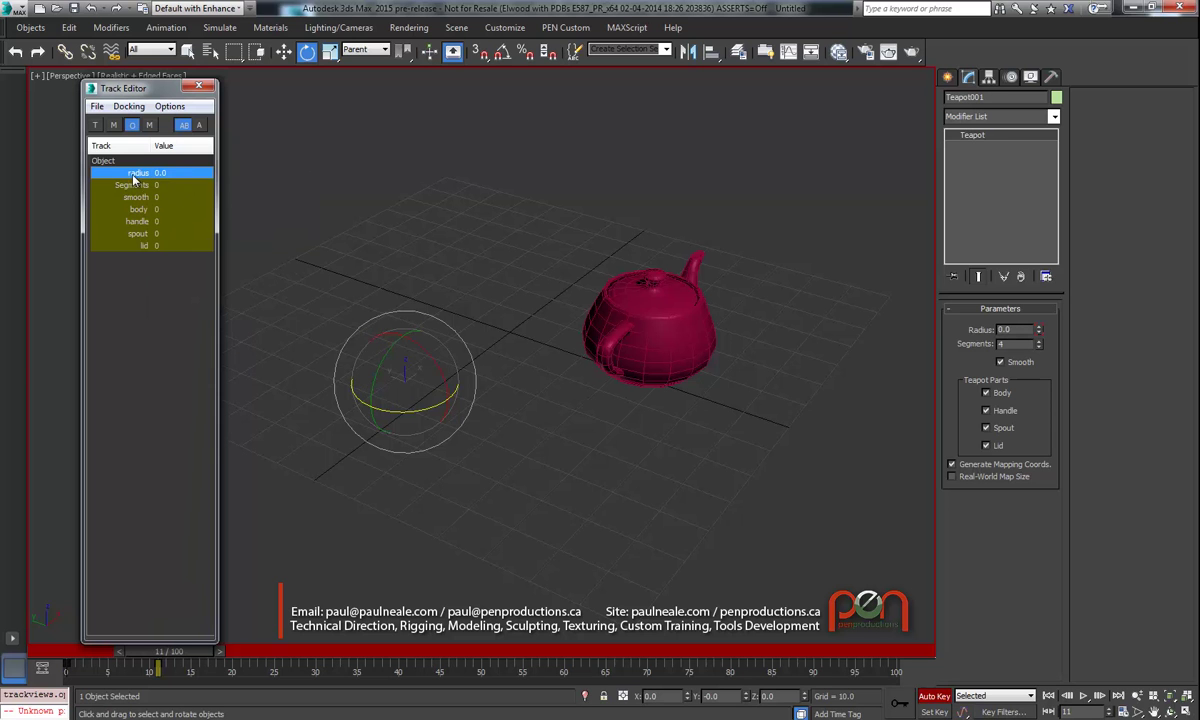
{"action": "mouse_move", "coordinate": [121, 177]}
{"action": "left_mouse_down"}
{"action": "mouse_move", "coordinate": [142, 177]}
{"action": "mouse_move", "coordinate": [125, 177]}
{"action": "left_mouse_up"}
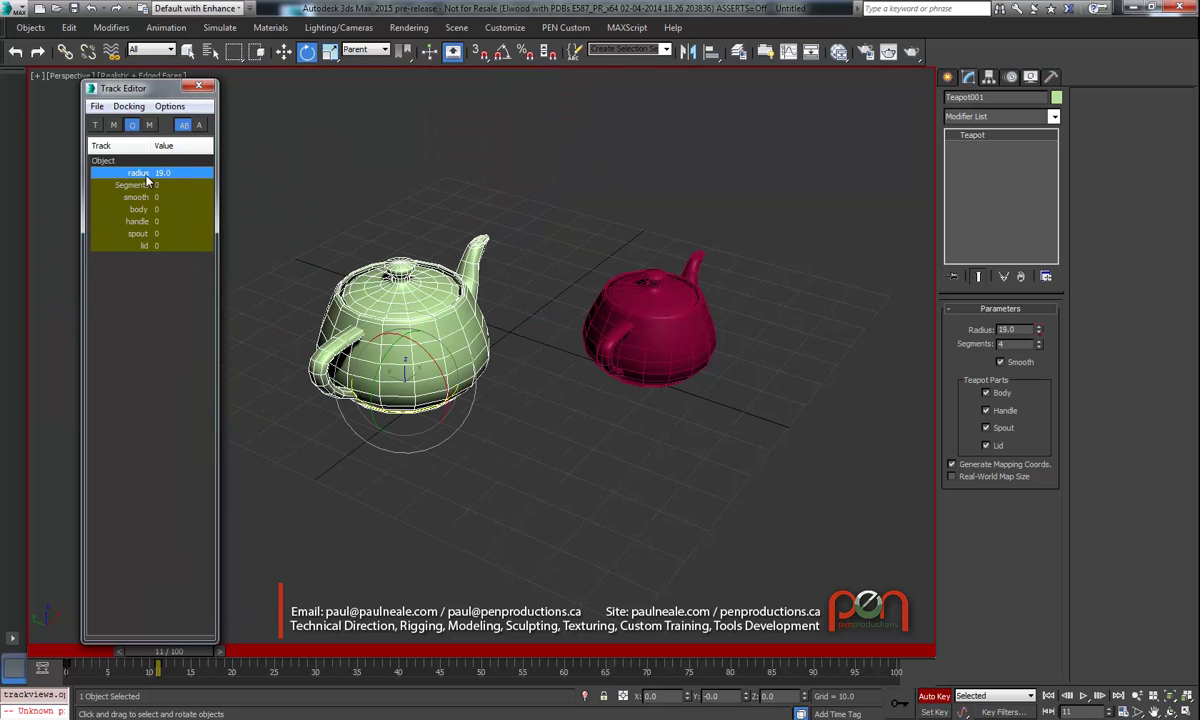
Try to open the controller dialog for the green teapot's radius track.
{"action": "right_click", "coordinate": [141, 172]}
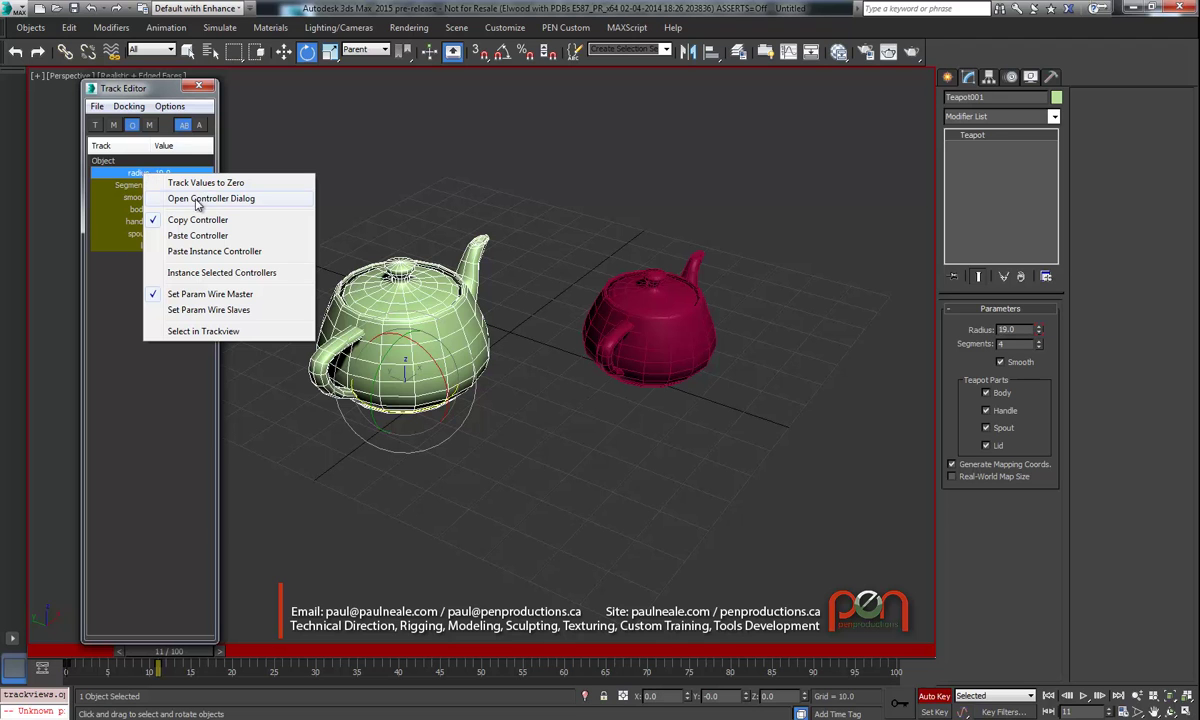
{"action": "left_click", "coordinate": [199, 201]}
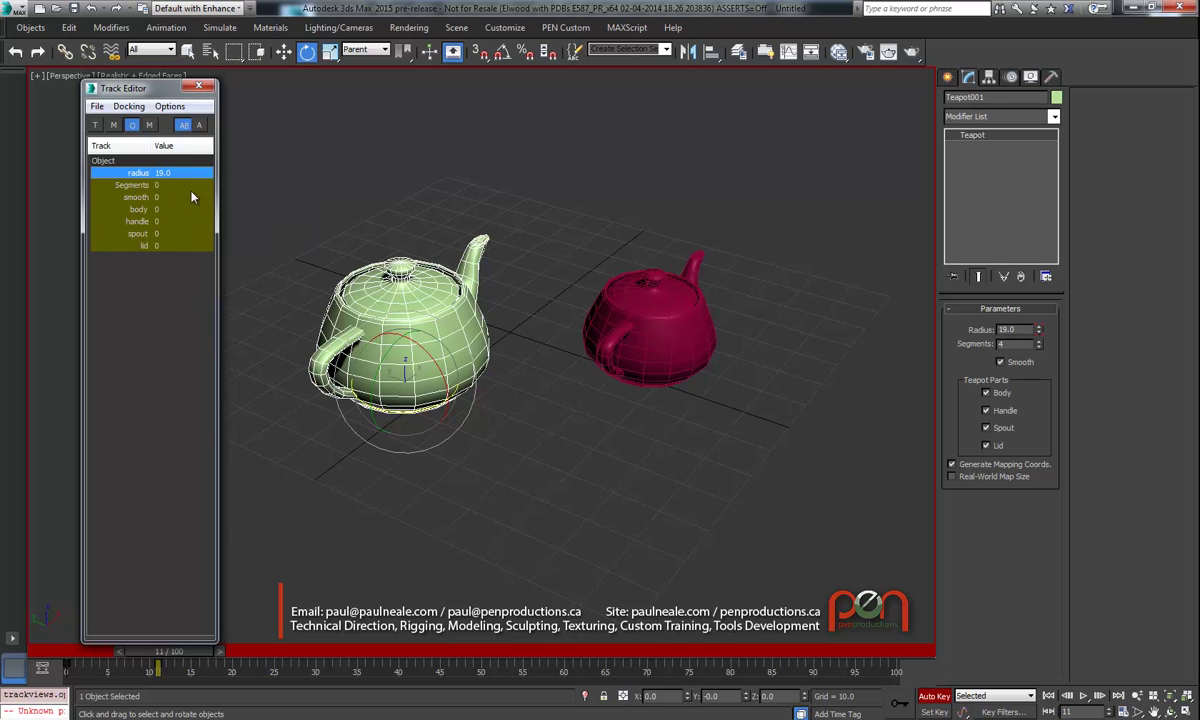
{"action": "mouse_move", "coordinate": [354, 280]}
{"action": "middle_mouse_down", "text": "alt"}
{"action": "mouse_move", "coordinate": [379, 264]}
{"action": "mouse_move", "coordinate": [356, 264]}
{"action": "middle_mouse_up", "text": "alt"}
Copy the green teapot's radius controller and paste it as an instance onto the red teapot's radius track.
{"action": "right_click", "coordinate": [145, 176]}
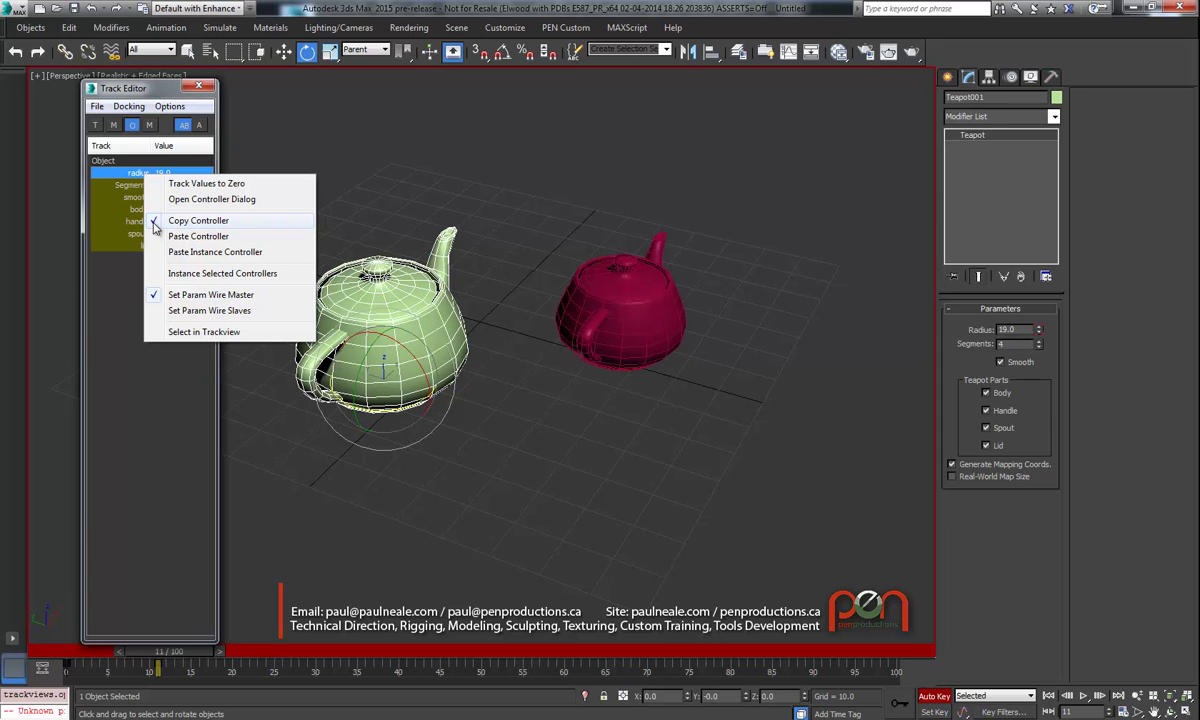
{"action": "left_click", "coordinate": [180, 215]}
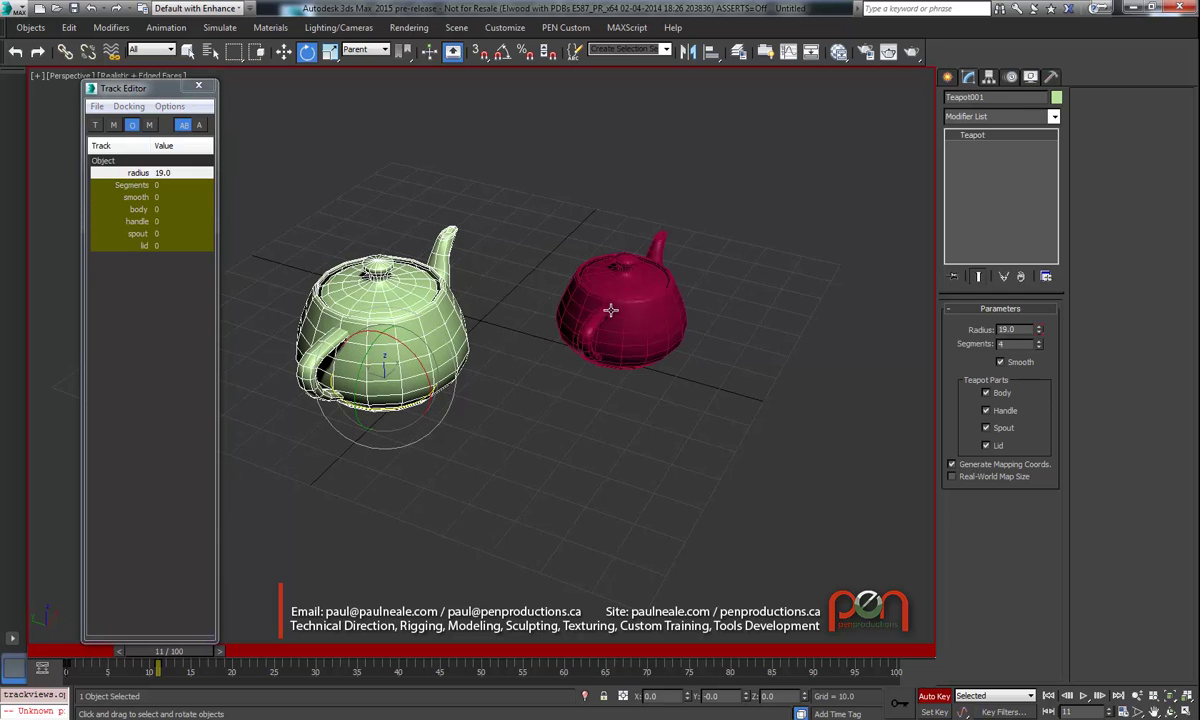
{"action": "left_click", "coordinate": [570, 293]}
{"action": "left_click", "coordinate": [145, 175]}
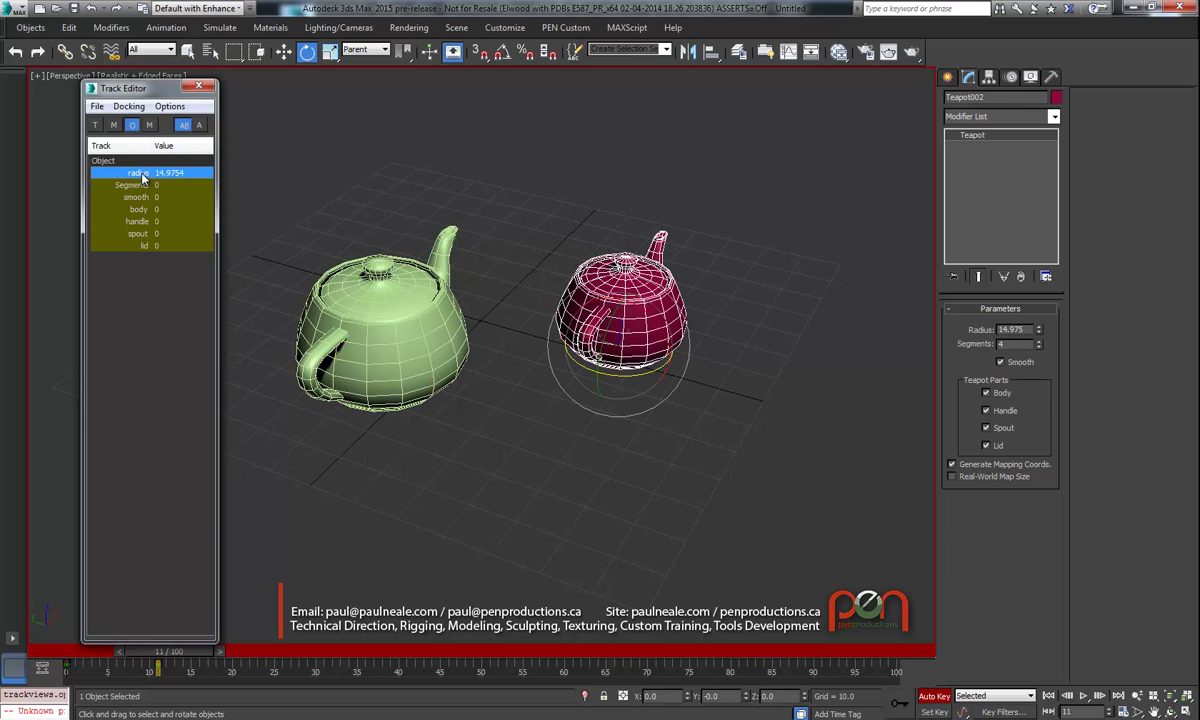
{"action": "right_click", "coordinate": [145, 175]}
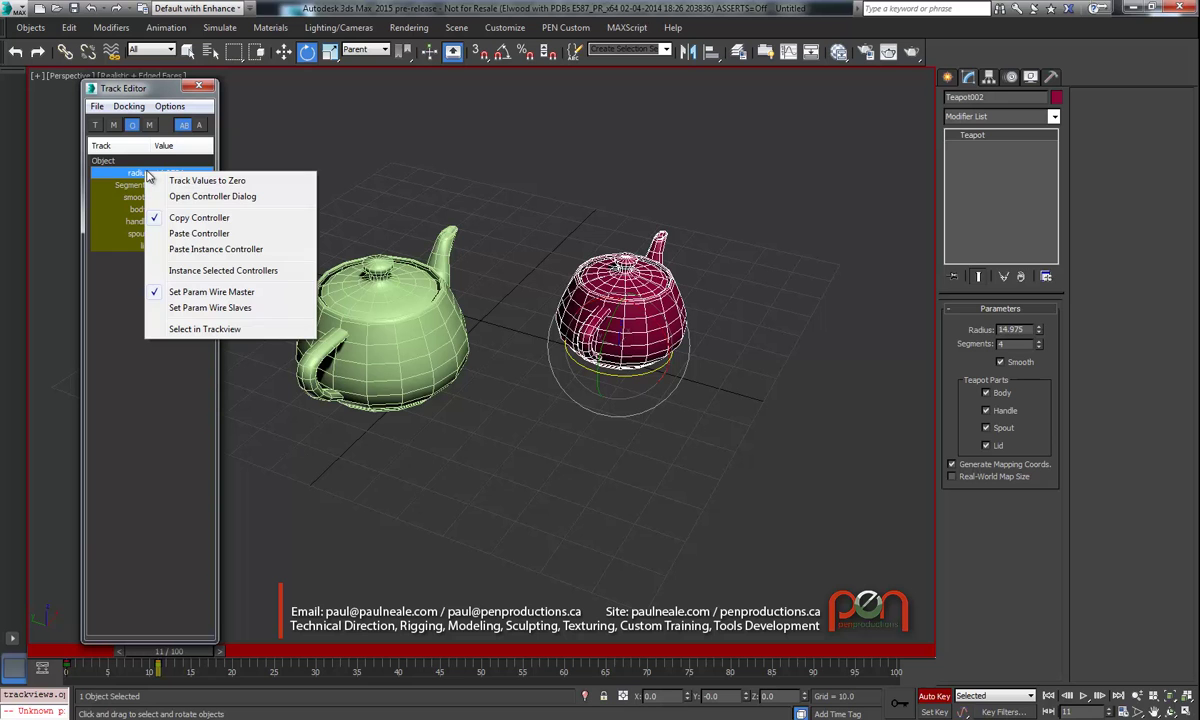
{"action": "left_click", "coordinate": [182, 251]}
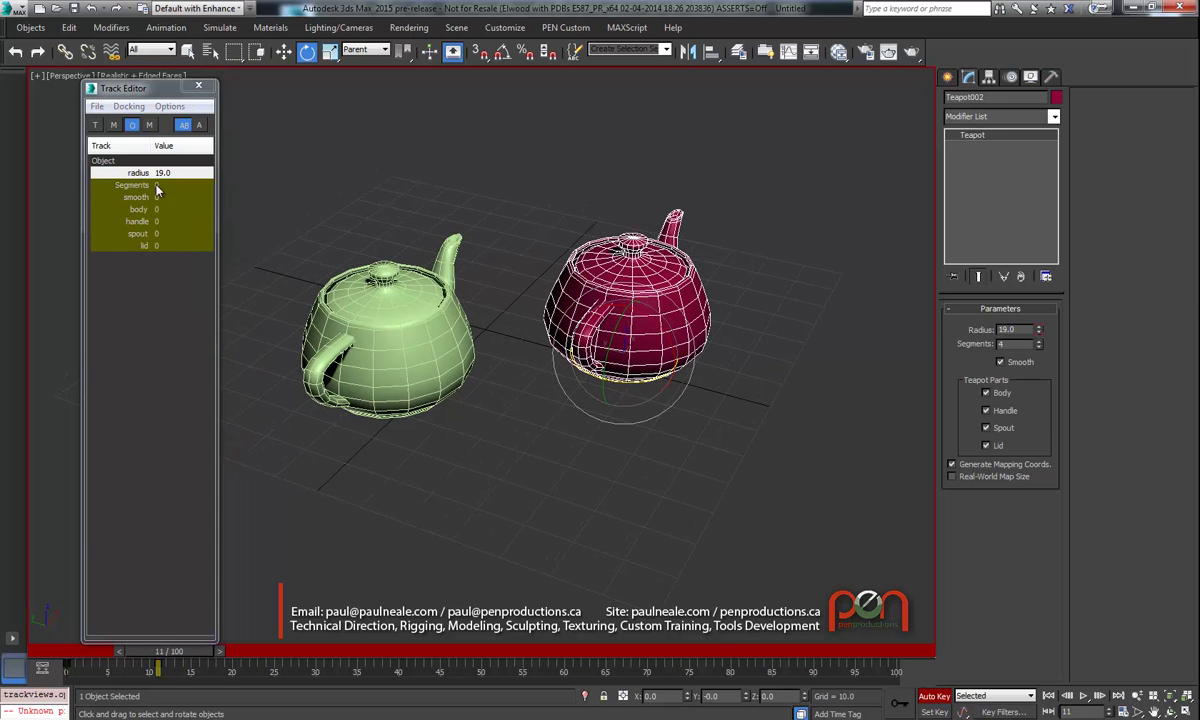
Reduce the radius shared by both teapots to 14 through the red teapot's radius track.
{"action": "mouse_move", "coordinate": [133, 174]}
{"action": "left_mouse_down"}
{"action": "mouse_move", "coordinate": [148, 175]}
{"action": "mouse_move", "coordinate": [128, 171]}
{"action": "left_mouse_up"}
{"action": "middle_click_drag", "start_coordinate": [468, 296], "coordinate": [415, 306], "text": "alt"}
{"action": "middle_click_drag", "start_coordinate": [554, 294], "coordinate": [571, 325], "text": "alt"}
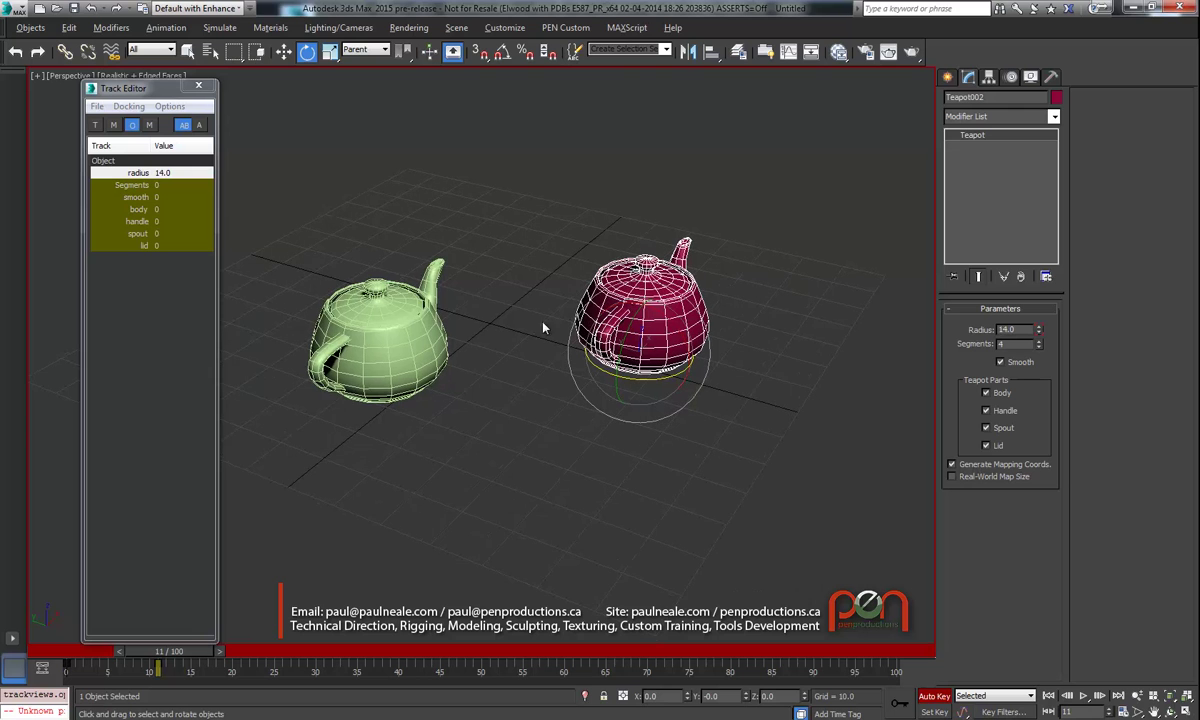
{"action": "middle_click_drag", "start_coordinate": [447, 302], "coordinate": [454, 302], "text": "alt"}
Add the green teapot to the selection and show only the transform tracks of both teapots.
{"action": "right_click", "coordinate": [139, 173]}
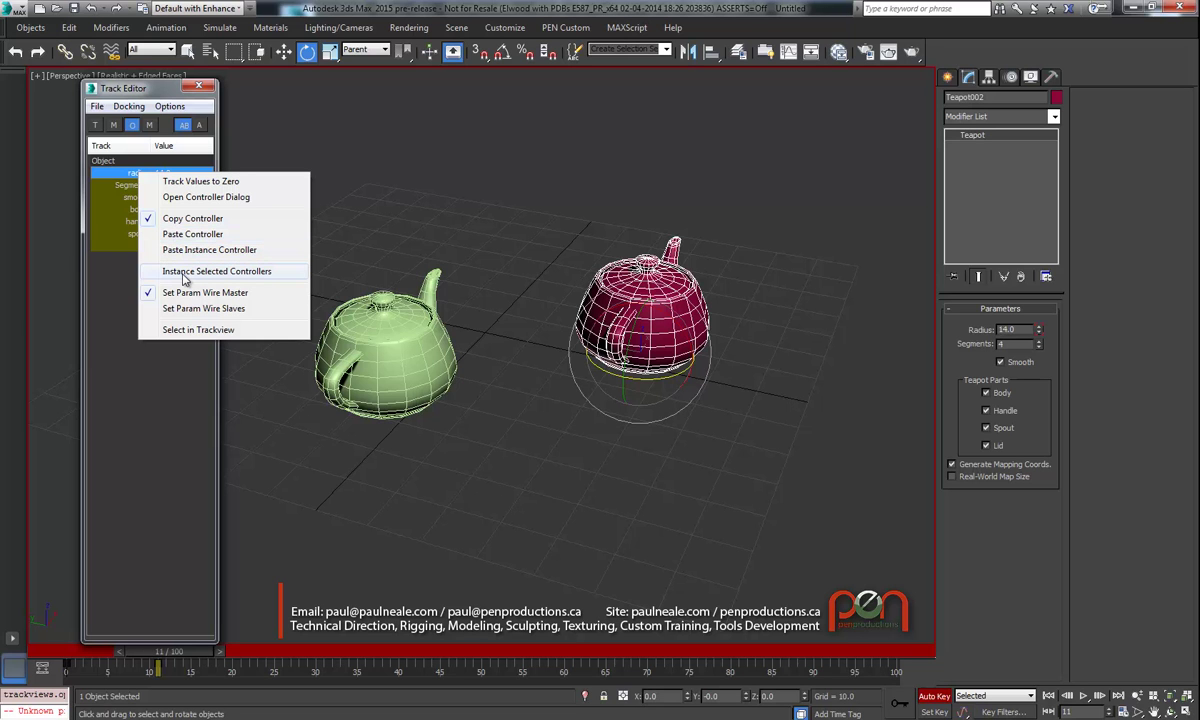
{"action": "left_click_drag", "start_coordinate": [386, 242], "coordinate": [416, 313], "text": "ctrl"}
{"action": "middle_click_drag", "start_coordinate": [573, 311], "coordinate": [463, 355], "text": "alt"}
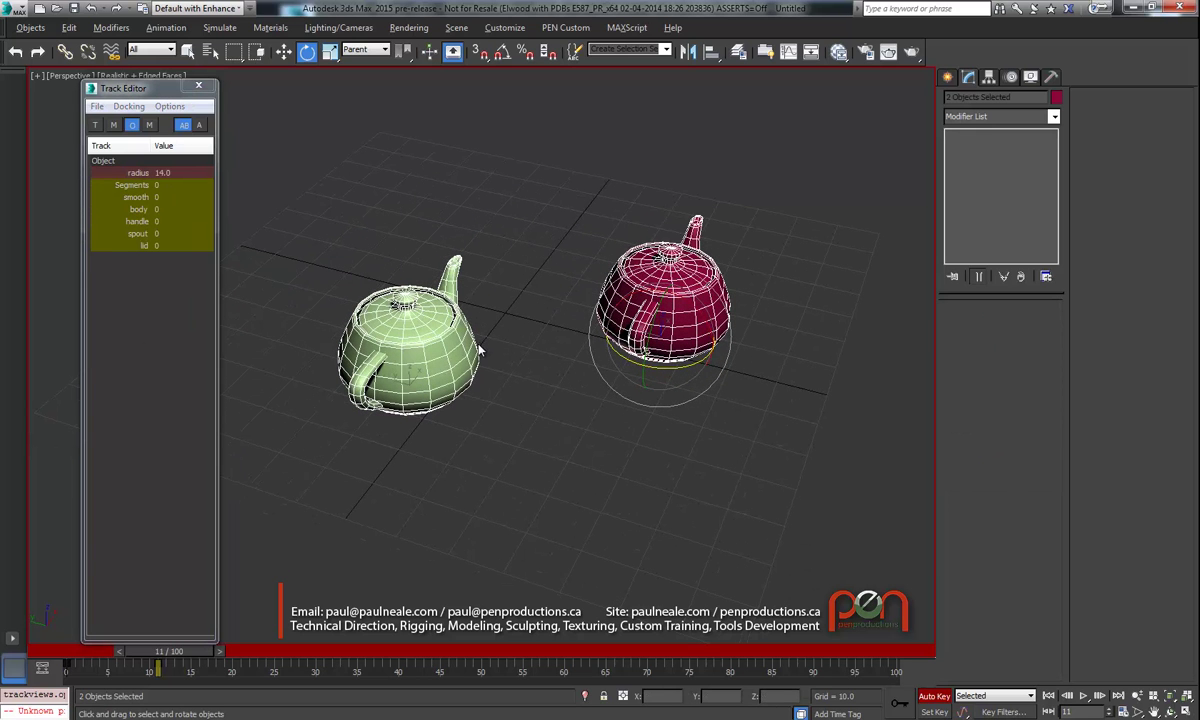
{"action": "left_click", "coordinate": [95, 124]}
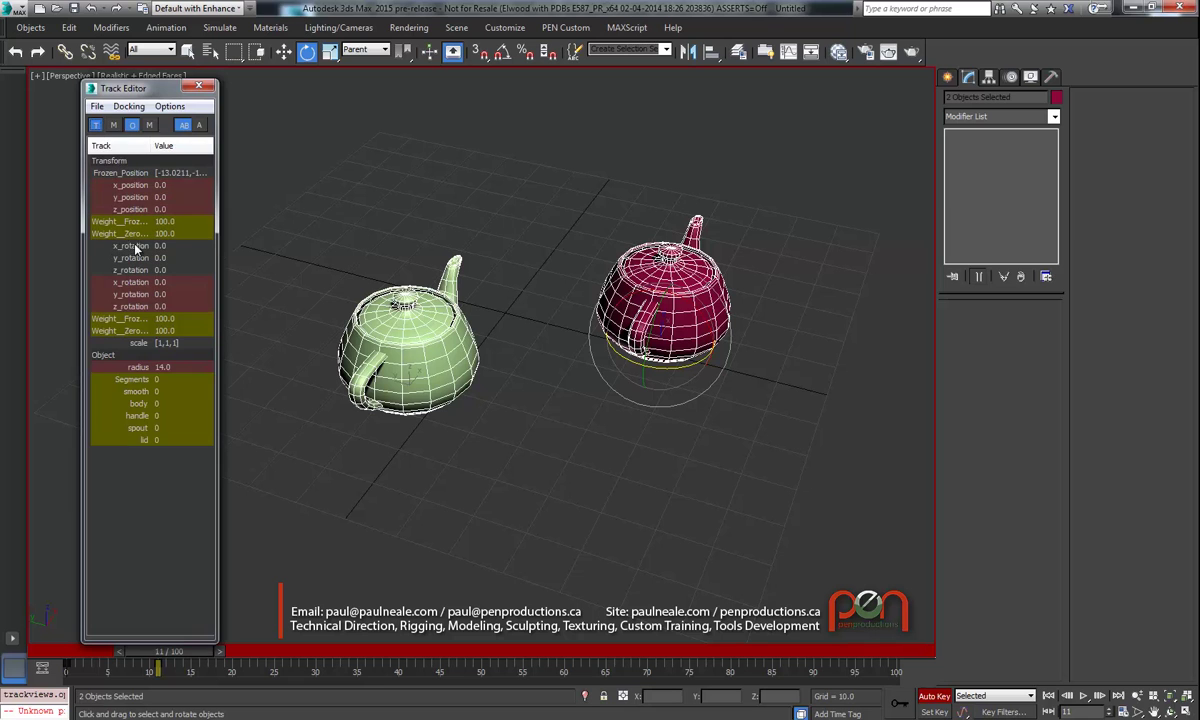
{"action": "left_click", "coordinate": [131, 125]}
{"action": "middle_click_drag", "start_coordinate": [392, 239], "coordinate": [388, 232], "text": "alt"}
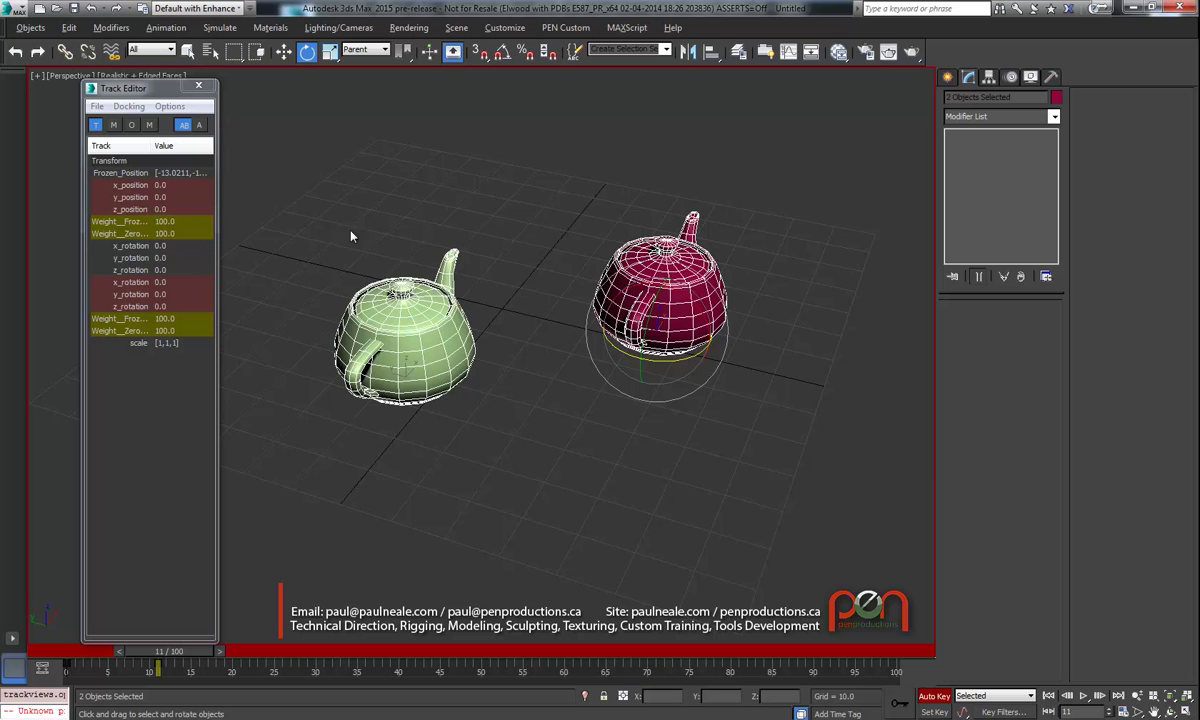
Instance the x_position controllers of the two selected teapots.
{"action": "middle_click_drag", "start_coordinate": [394, 326], "coordinate": [376, 340], "text": "alt"}
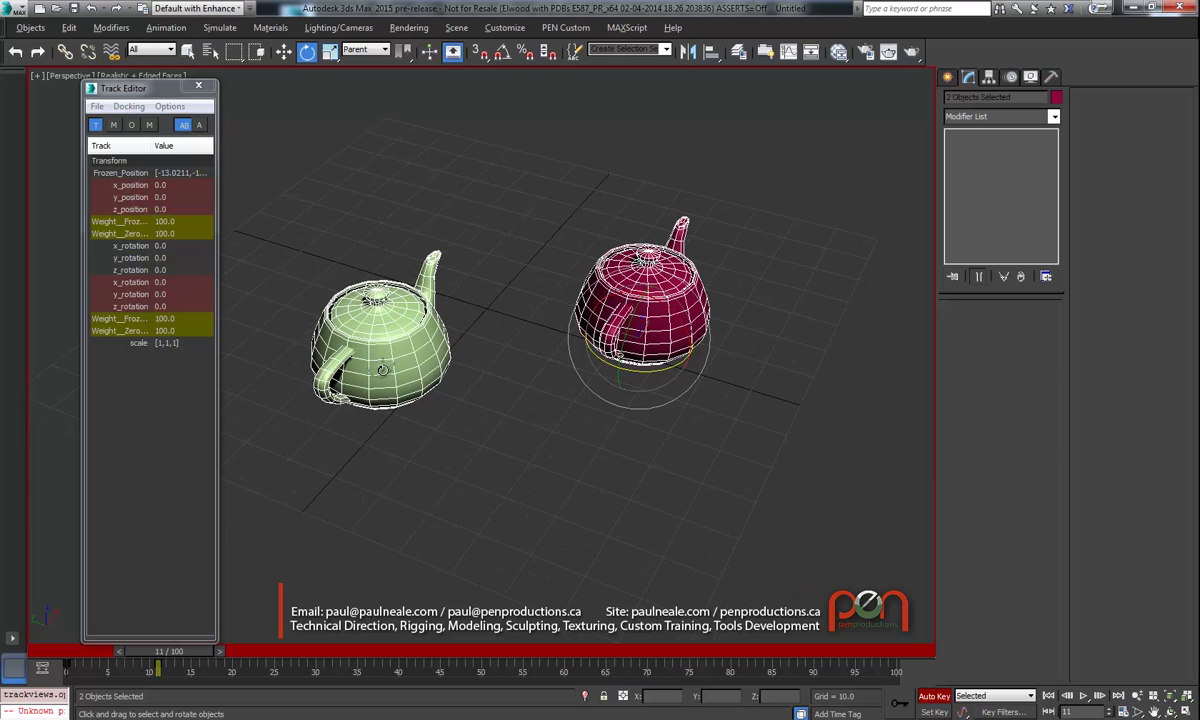
{"action": "mouse_move", "coordinate": [487, 360]}
{"action": "middle_mouse_down", "text": "alt"}
{"action": "mouse_move", "coordinate": [530, 316]}
{"action": "mouse_move", "coordinate": [486, 354]}
{"action": "middle_mouse_up", "text": "alt"}
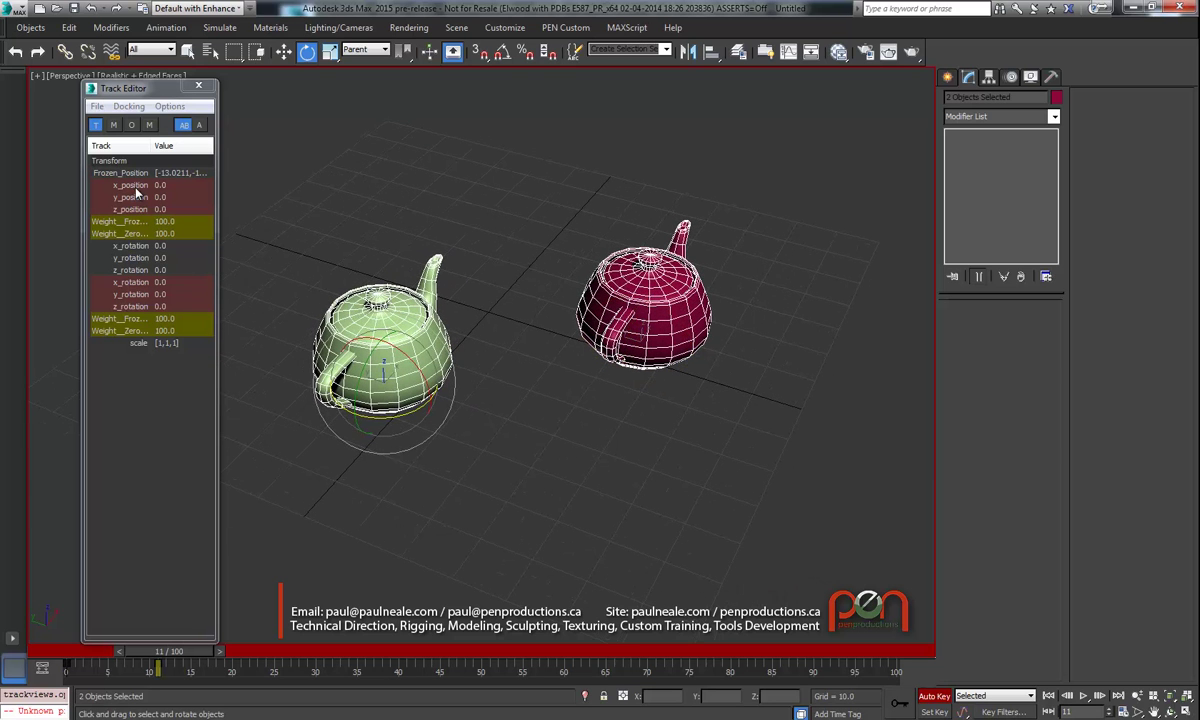
{"action": "left_click", "coordinate": [137, 187]}
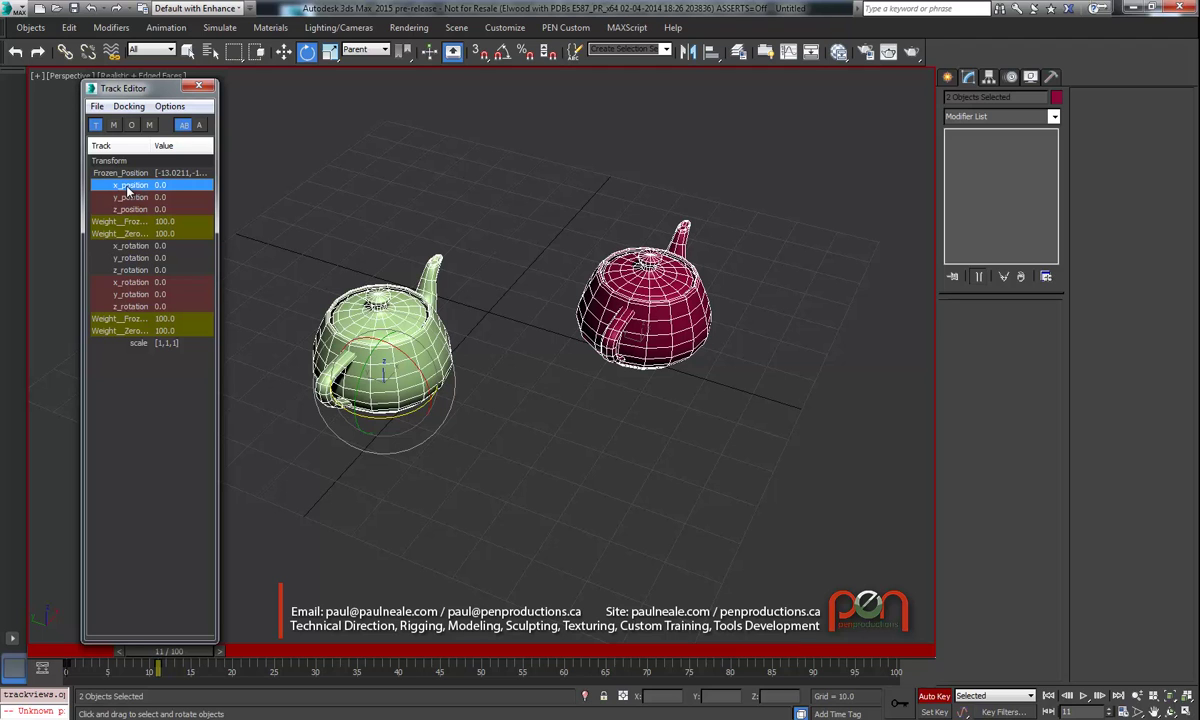
{"action": "right_click", "coordinate": [133, 188]}
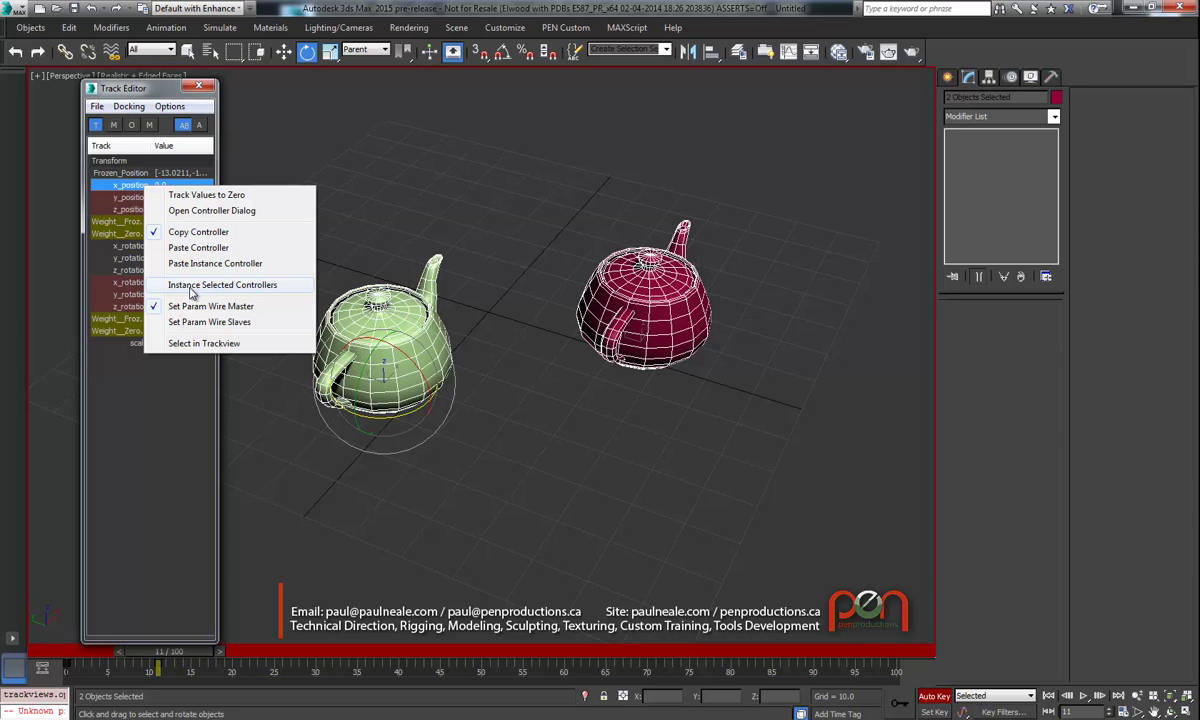
{"action": "left_click", "coordinate": [190, 285]}
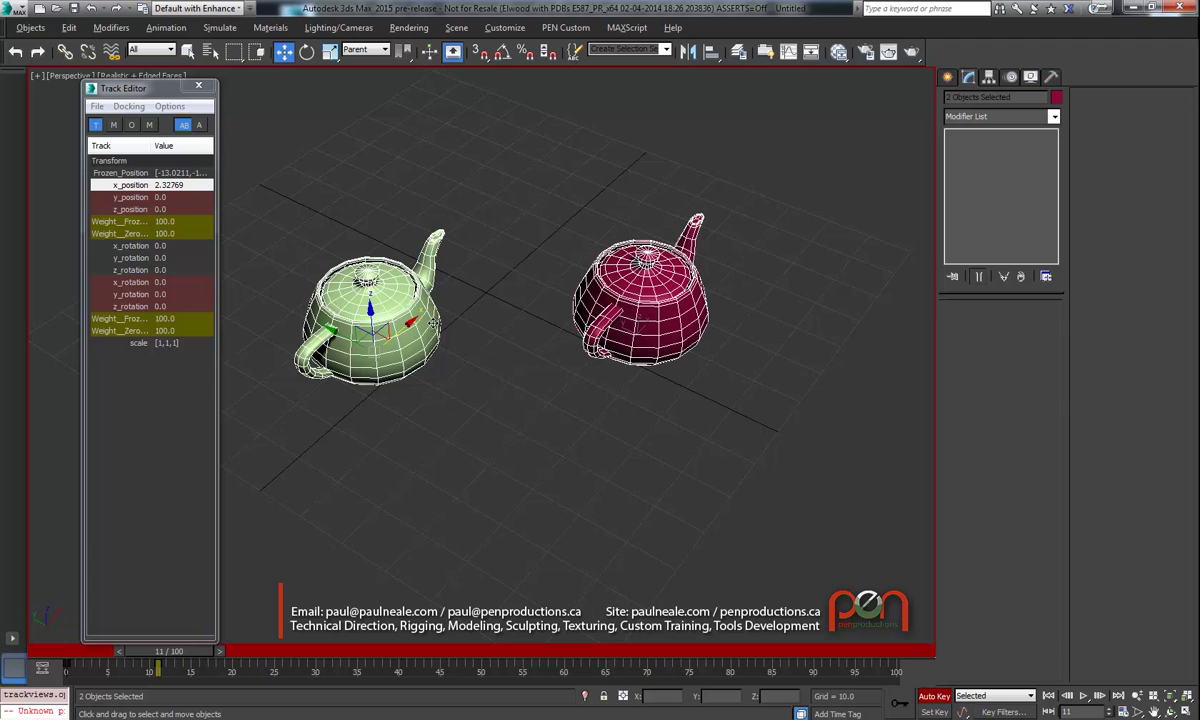
Move both teapots along X to an x_position of about 2.33, and select only the green teapot.
{"action": "left_click_drag", "start_coordinate": [471, 370], "coordinate": [415, 354]}
{"action": "left_click", "coordinate": [367, 344]}
{"action": "middle_click_drag", "start_coordinate": [370, 342], "coordinate": [466, 296], "text": "alt"}
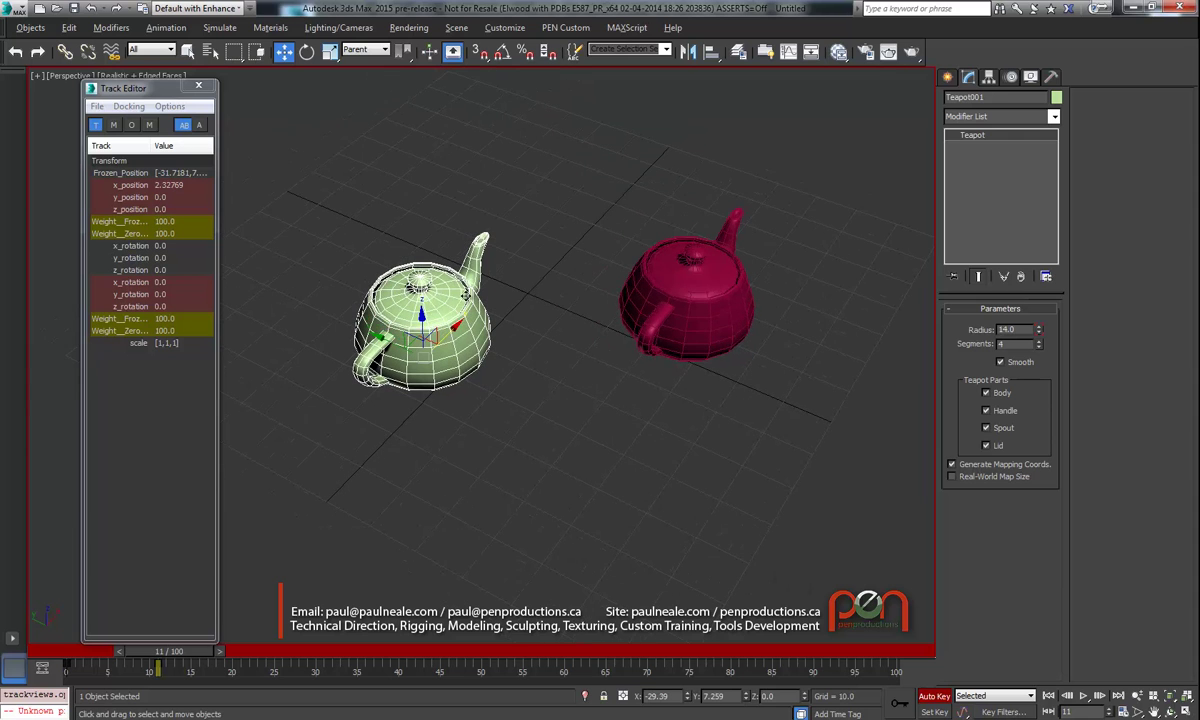
Add the red teapot to the selection and instance the y_position and z_position controllers together across both teapots.
{"action": "left_click", "coordinate": [146, 199]}
{"action": "double_click", "coordinate": [142, 210]}
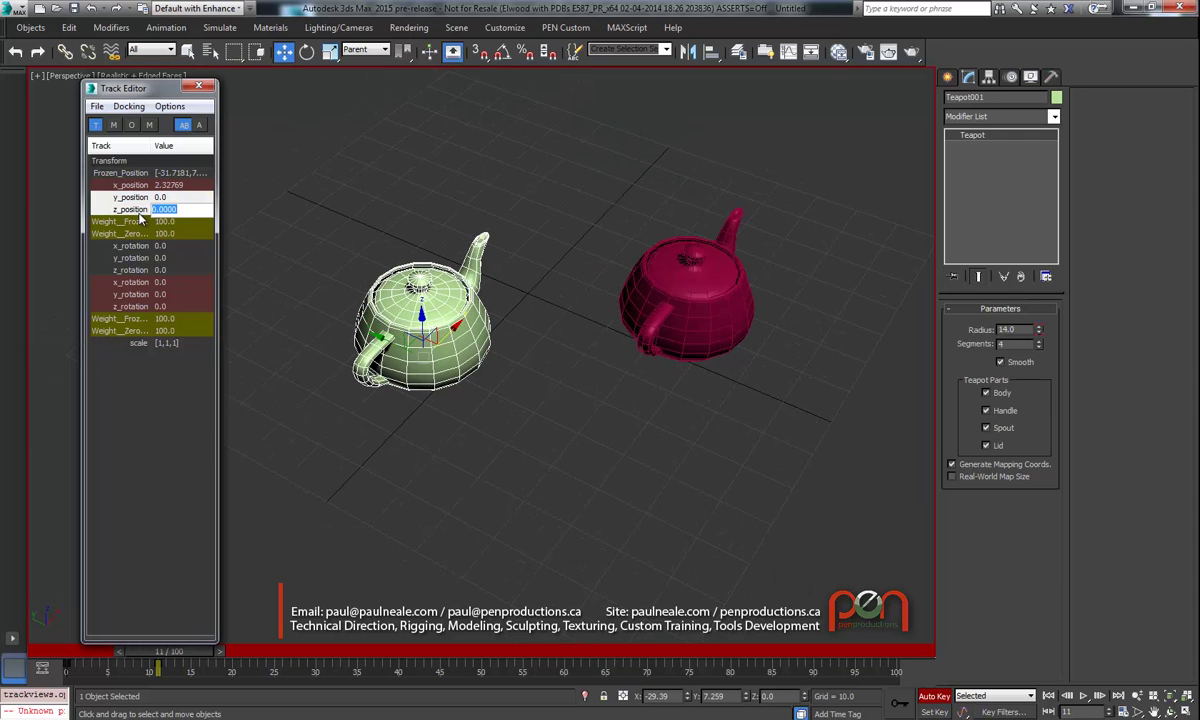
{"action": "left_click", "coordinate": [648, 258], "text": "ctrl"}
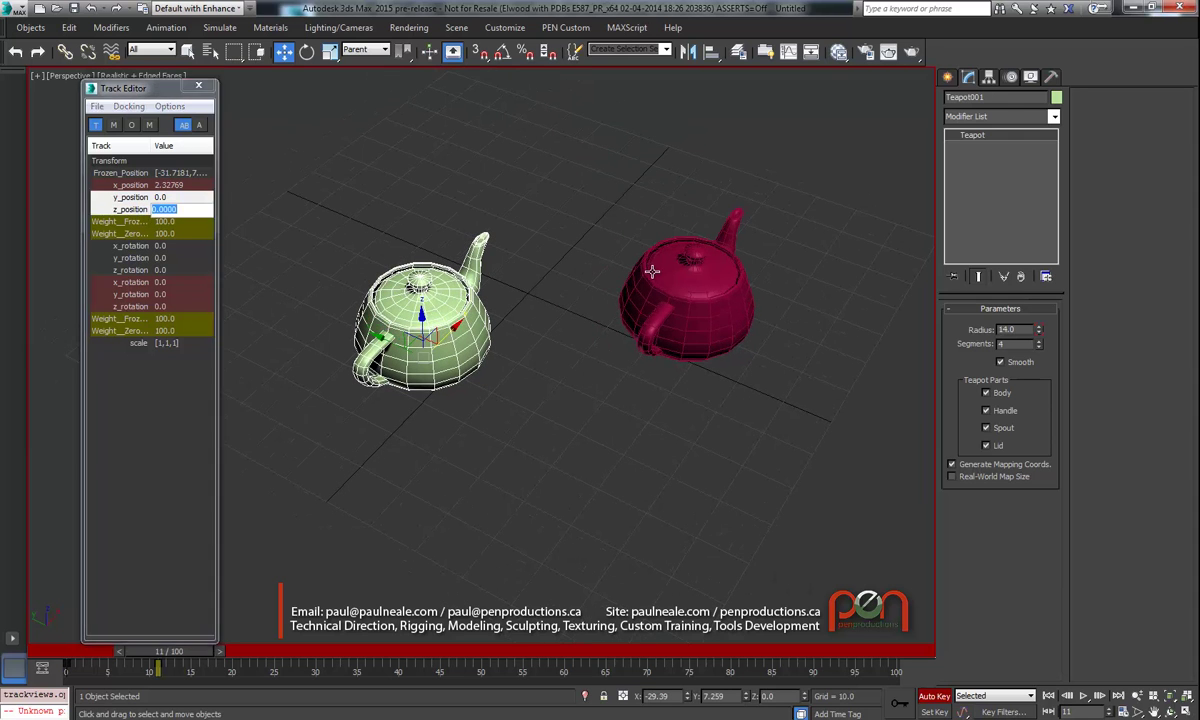
{"action": "left_click", "coordinate": [140, 197]}
{"action": "double_click", "coordinate": [140, 209]}
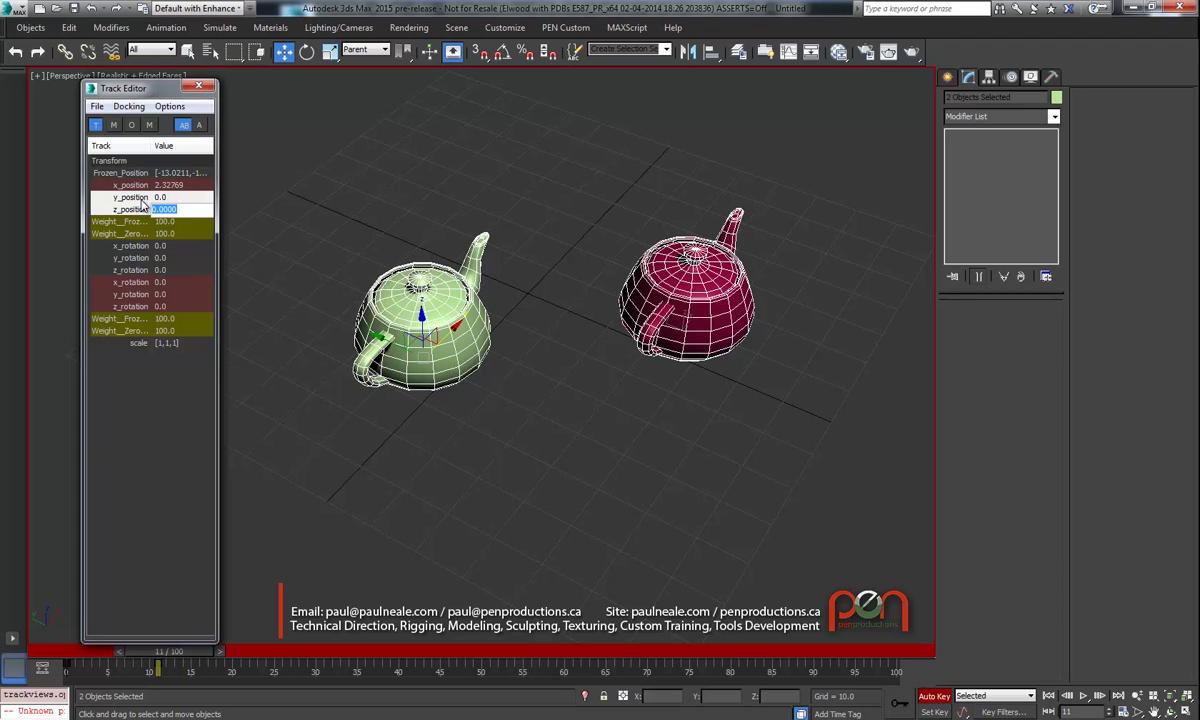
{"action": "left_click", "coordinate": [142, 199]}
{"action": "right_click", "coordinate": [142, 199]}
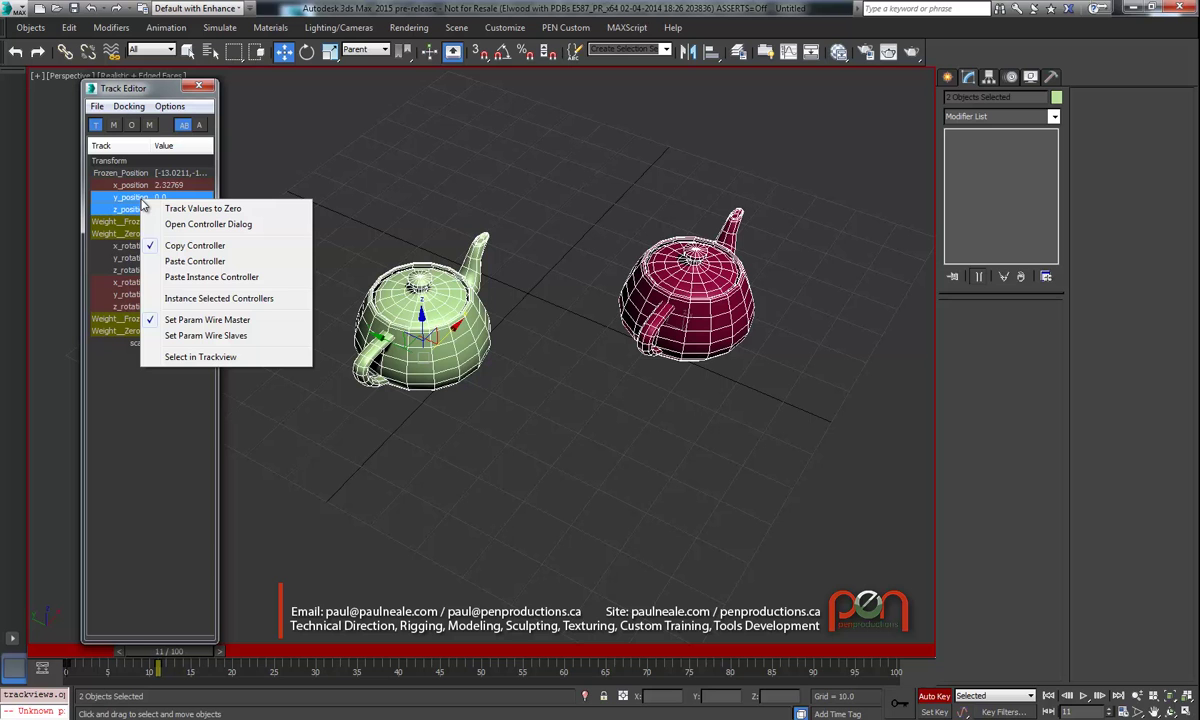
{"action": "left_click", "coordinate": [182, 302]}
Move the green teapot alone until its shared y_position and z_position values are about -1.95.
{"action": "middle_click_drag", "start_coordinate": [475, 301], "coordinate": [521, 294], "text": "alt"}
{"action": "left_click", "coordinate": [521, 294]}
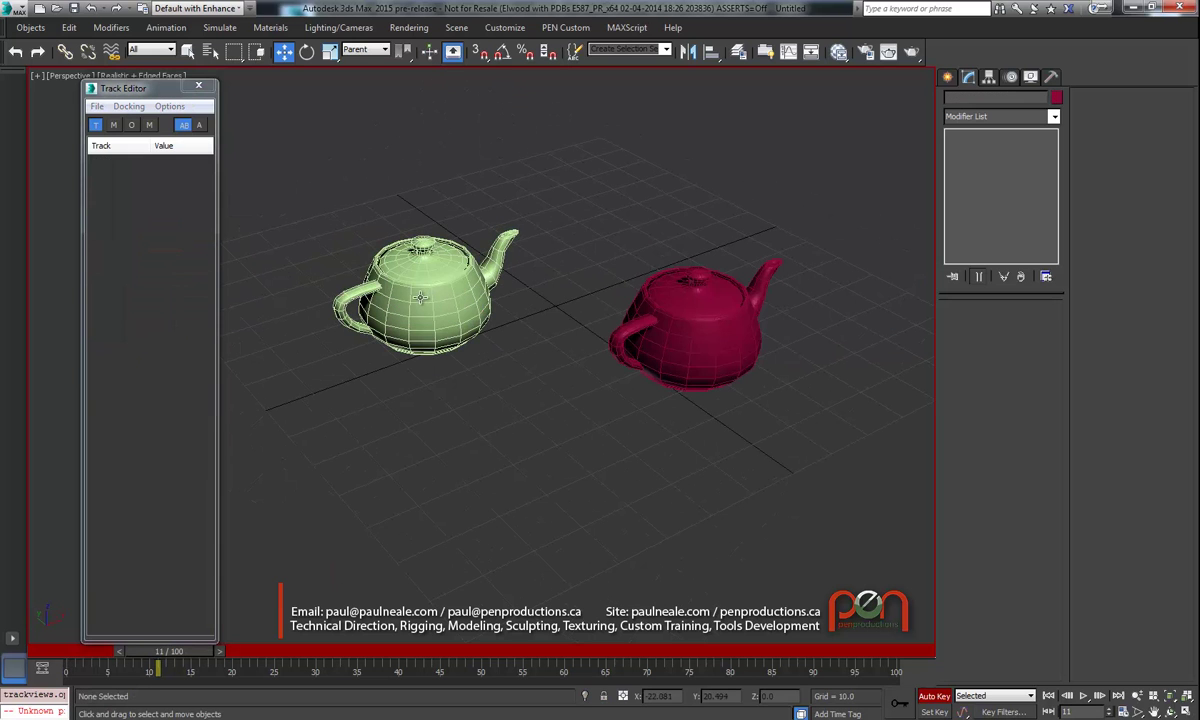
{"action": "left_click", "coordinate": [424, 296]}
{"action": "left_click_drag", "start_coordinate": [440, 312], "coordinate": [407, 213]}
{"action": "middle_click_drag", "start_coordinate": [475, 280], "coordinate": [555, 232], "text": "alt"}
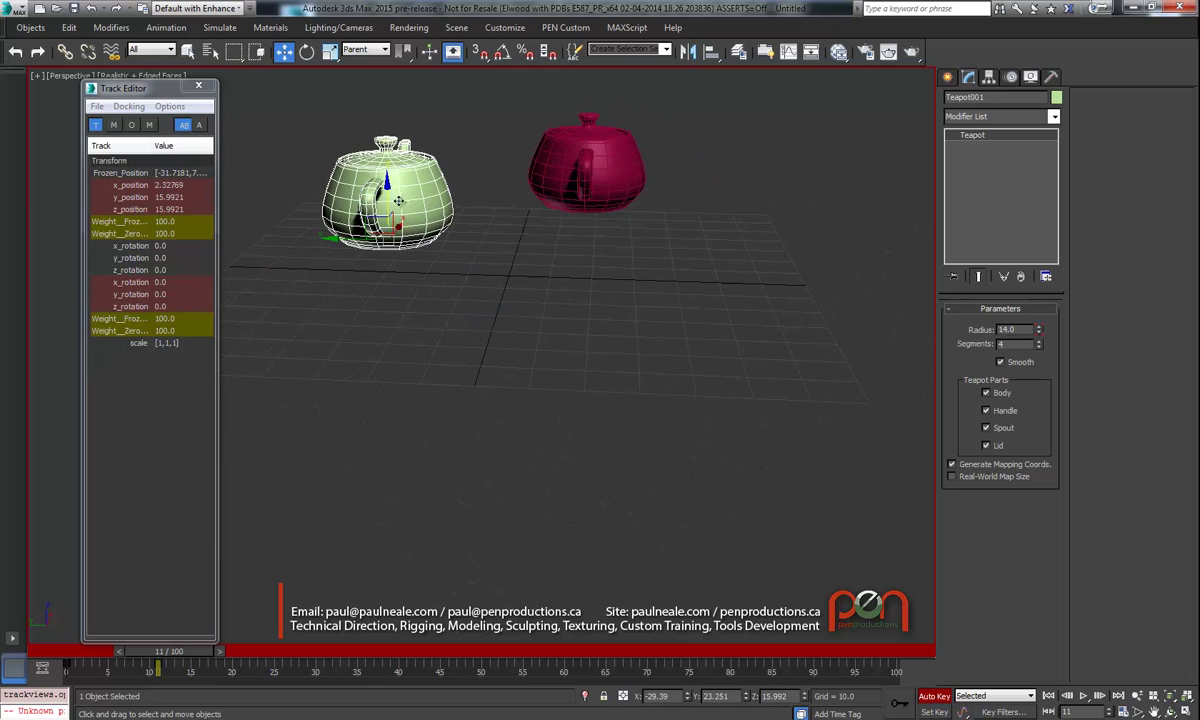
{"action": "mouse_move", "coordinate": [427, 217]}
{"action": "left_mouse_down"}
{"action": "mouse_move", "coordinate": [416, 241]}
{"action": "mouse_move", "coordinate": [409, 222]}
{"action": "left_mouse_up"}
{"action": "middle_click_drag", "start_coordinate": [412, 224], "coordinate": [371, 307], "text": "alt"}
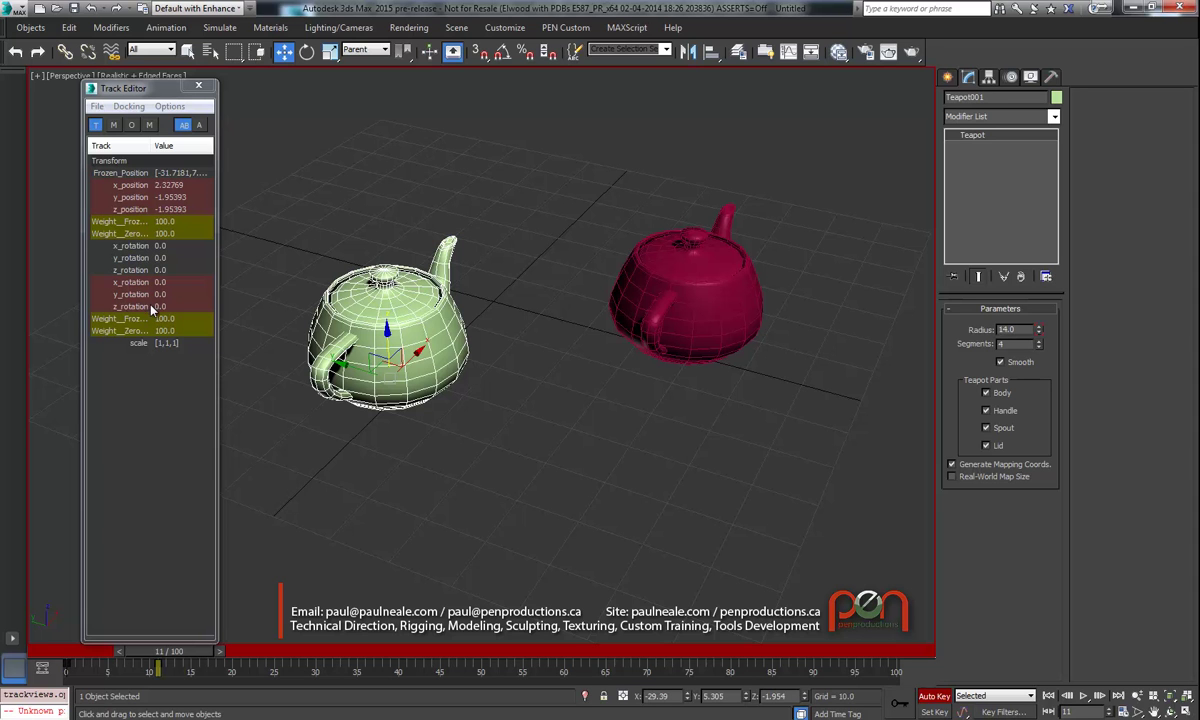
Turn off Auto Key and delete both the green and red teapots.
{"action": "middle_click_drag", "start_coordinate": [437, 303], "coordinate": [481, 237]}
{"action": "left_click", "coordinate": [931, 700]}
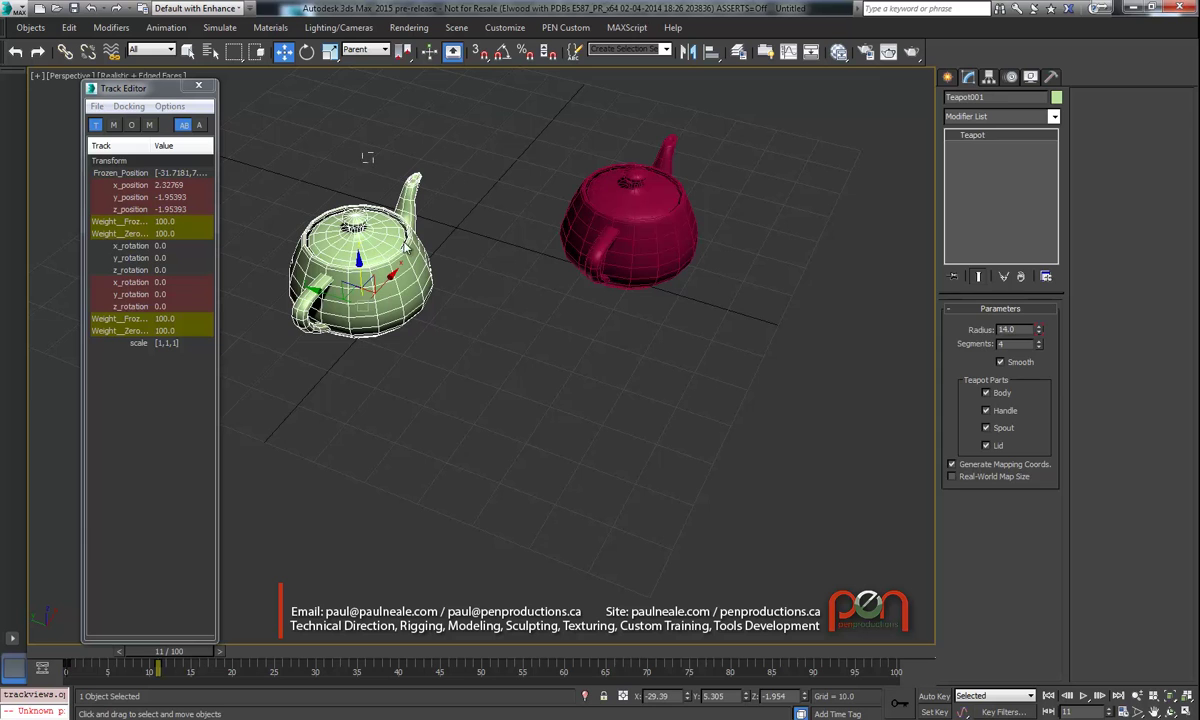
{"action": "left_click_drag", "start_coordinate": [364, 169], "coordinate": [653, 300]}
{"action": "middle_click_drag", "start_coordinate": [778, 262], "coordinate": [798, 246]}
{"action": "key", "text": "Delete"}
Create two Teapot primitives side by side on the grid, the second with a radius of about 19.3.
{"action": "left_click", "coordinate": [948, 78]}
{"action": "left_click", "coordinate": [975, 228]}
{"action": "left_click_drag", "start_coordinate": [412, 328], "coordinate": [437, 397]}
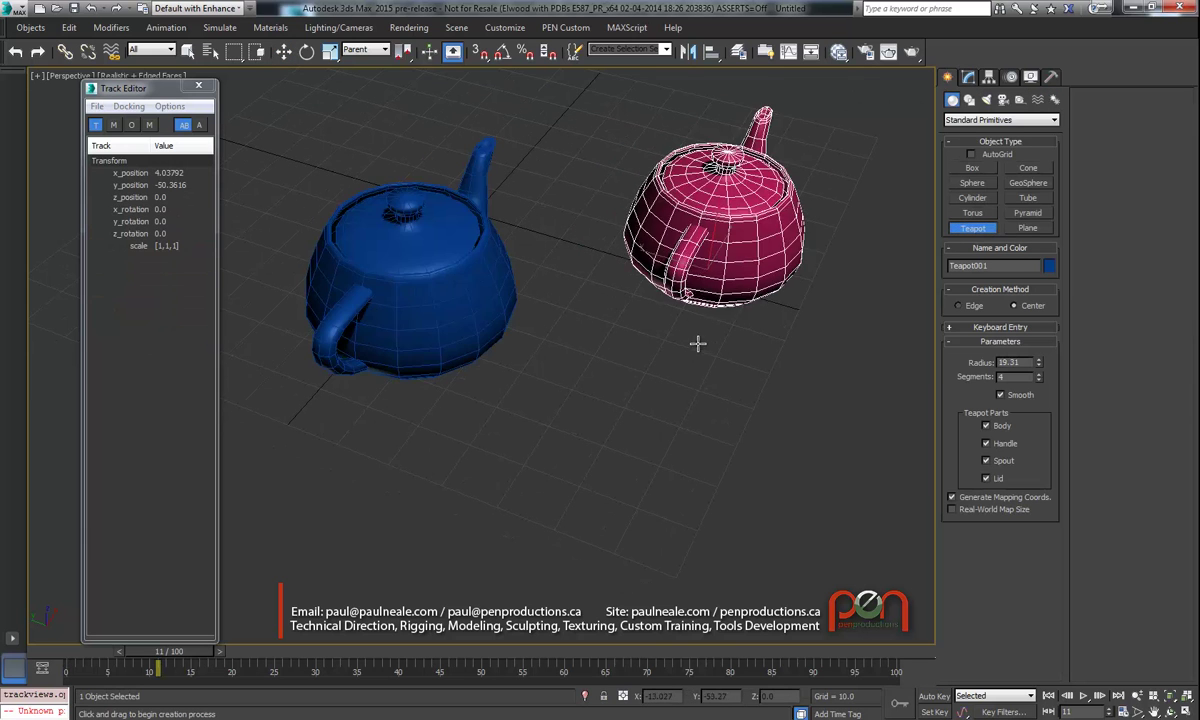
{"action": "middle_click_drag", "start_coordinate": [696, 343], "coordinate": [560, 330], "text": "alt"}
{"action": "middle_click_drag", "start_coordinate": [526, 264], "coordinate": [364, 261]}
Select the blue and pink teapots and apply Freeze Transform to both.
{"action": "key", "text": "w"}
{"action": "left_click_drag", "start_coordinate": [673, 370], "coordinate": [673, 370]}
{"action": "right_click", "coordinate": [474, 330]}
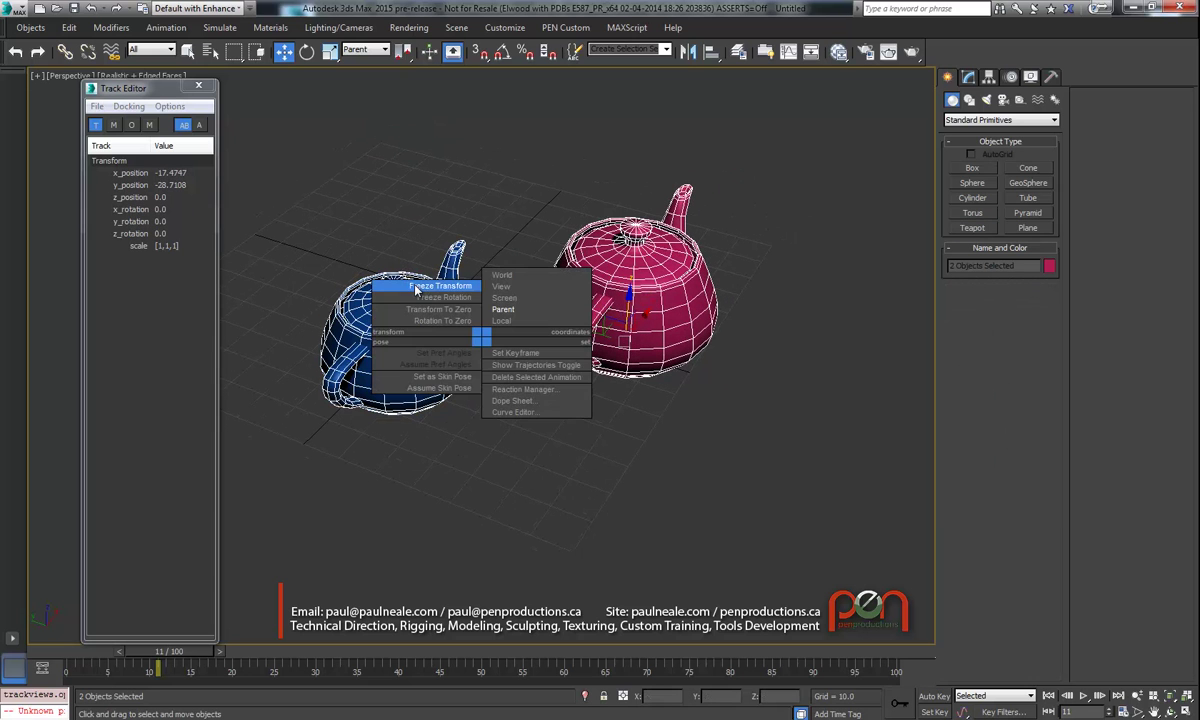
{"action": "left_click", "coordinate": [442, 279]}
{"action": "left_click", "coordinate": [652, 456]}
{"action": "middle_click_drag", "start_coordinate": [450, 345], "coordinate": [382, 319], "text": "alt"}
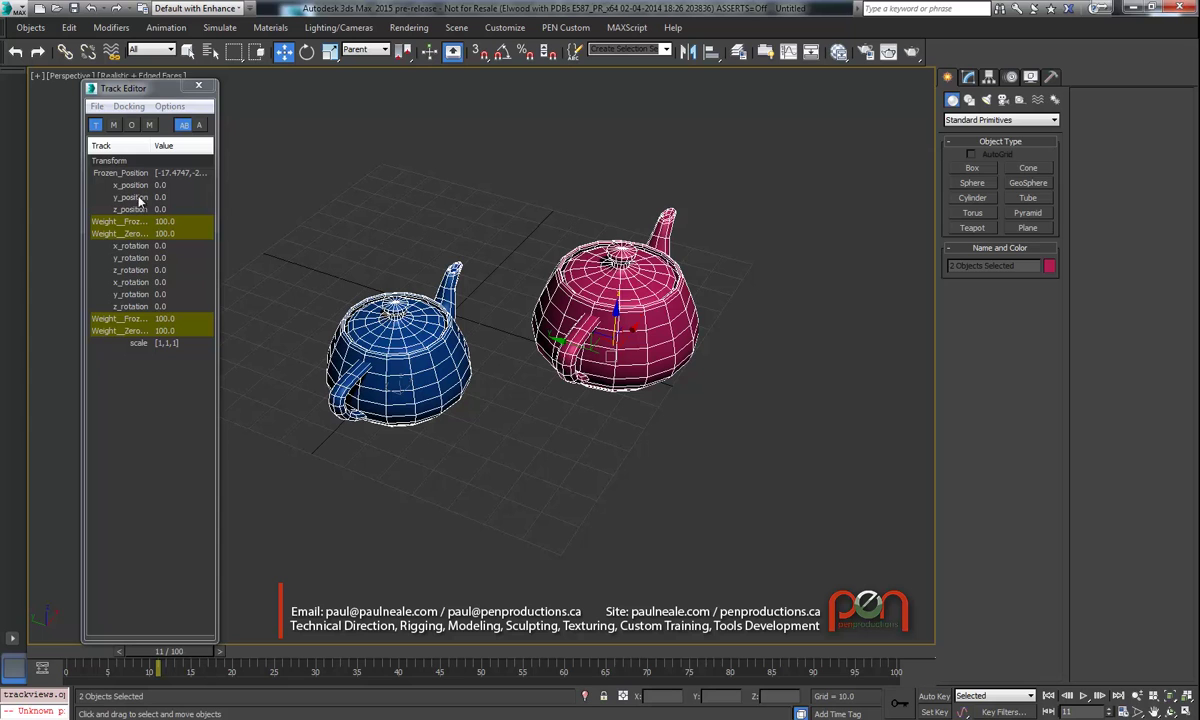
Set the blue teapot's x_position track as the param wire master.
{"action": "double_click", "coordinate": [140, 187]}
{"action": "left_click", "coordinate": [386, 272]}
{"action": "left_click", "coordinate": [397, 310]}
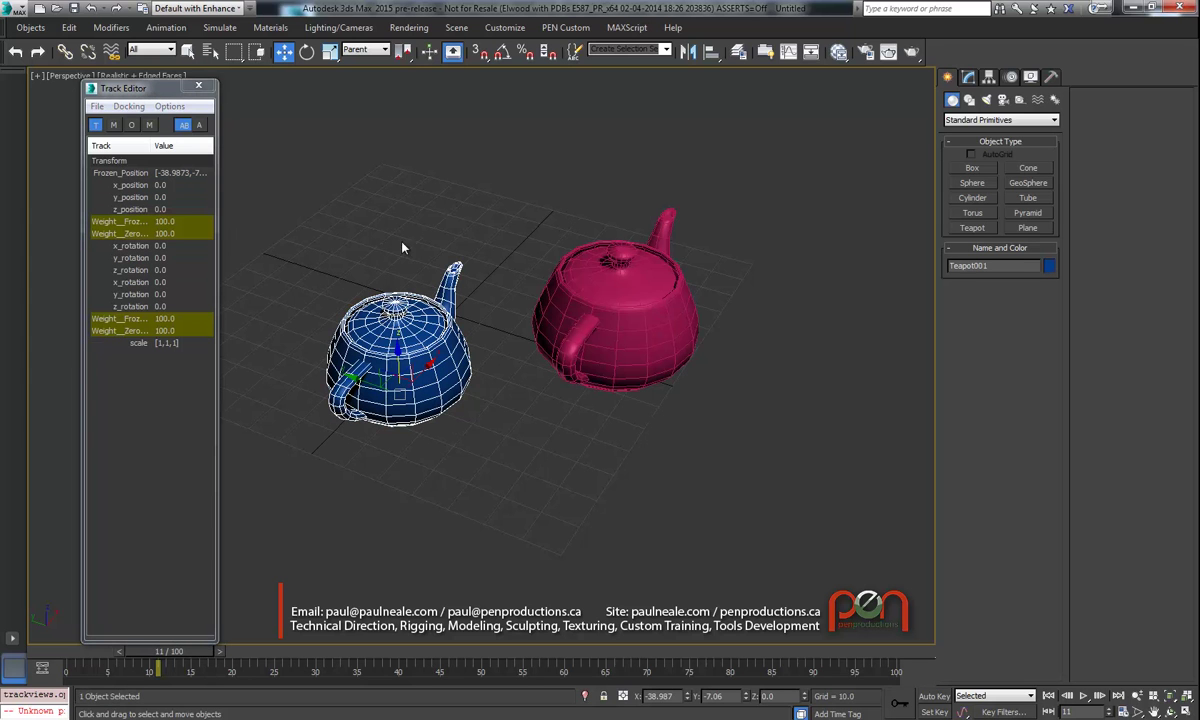
{"action": "middle_click_drag", "start_coordinate": [413, 262], "coordinate": [379, 257]}
{"action": "left_click", "coordinate": [133, 186]}
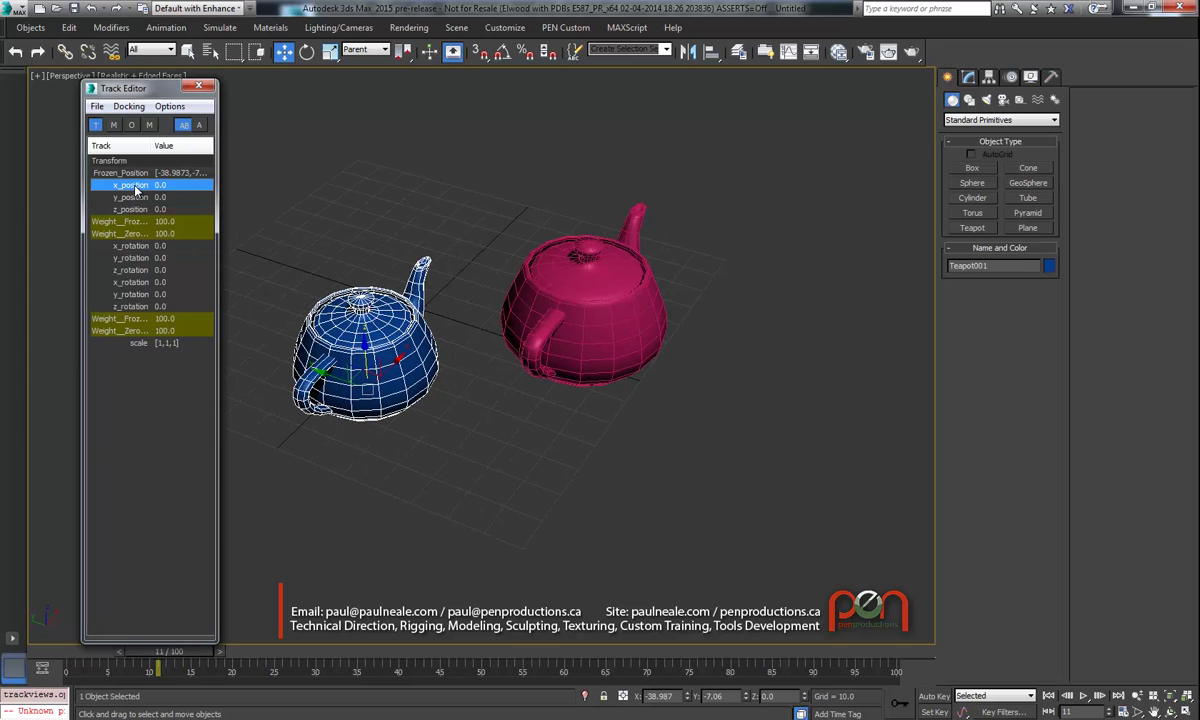
{"action": "right_click", "coordinate": [137, 189]}
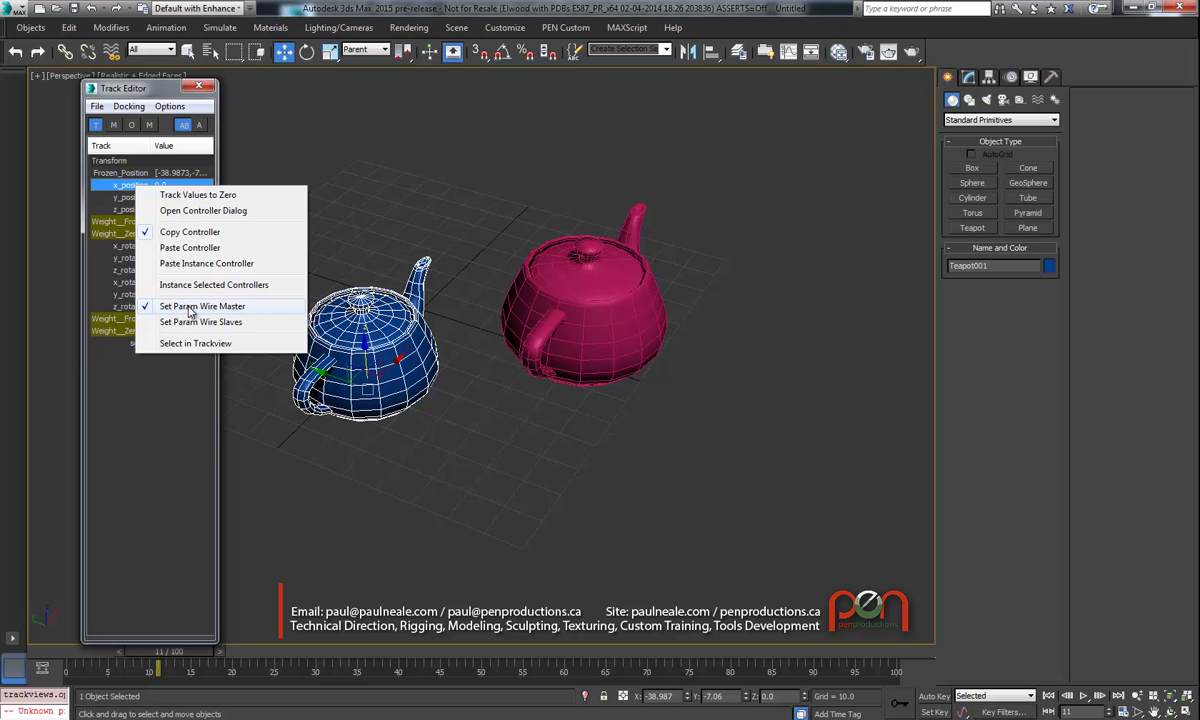
{"action": "left_click", "coordinate": [193, 308]}
Set the pink teapot's z_position and y_rotation tracks as param wire slaves.
{"action": "left_click", "coordinate": [574, 288]}
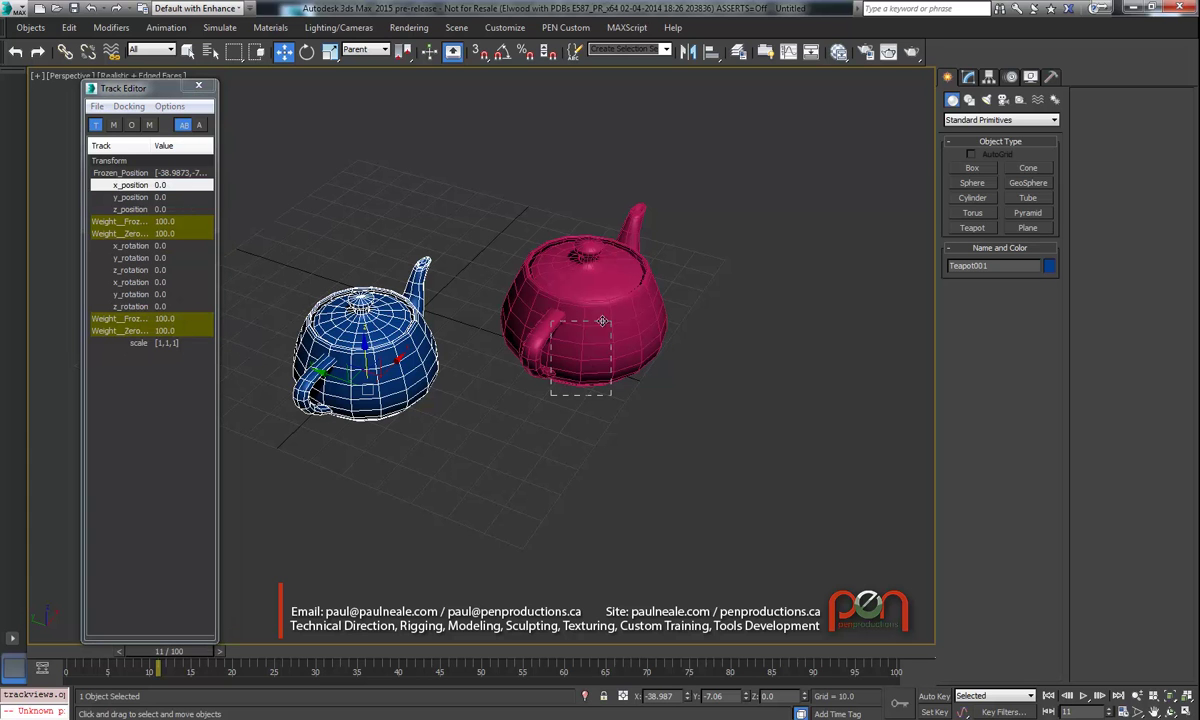
{"action": "middle_click_drag", "start_coordinate": [603, 299], "coordinate": [597, 304], "text": "alt"}
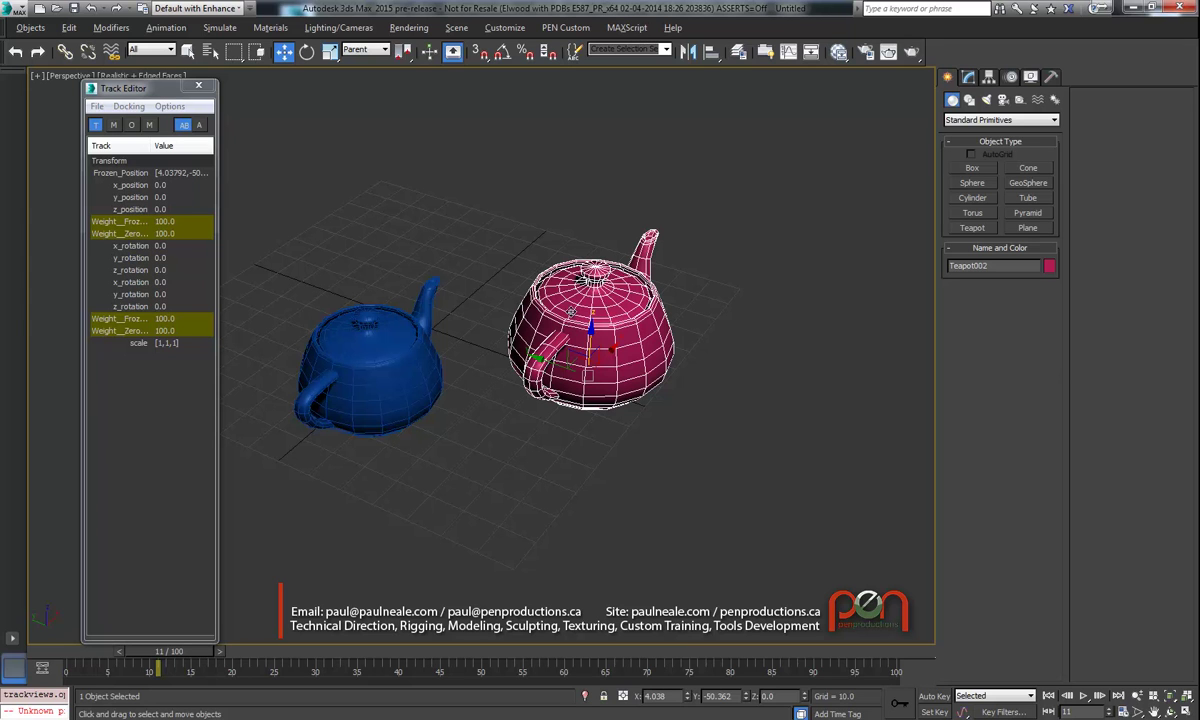
{"action": "left_click", "coordinate": [139, 209]}
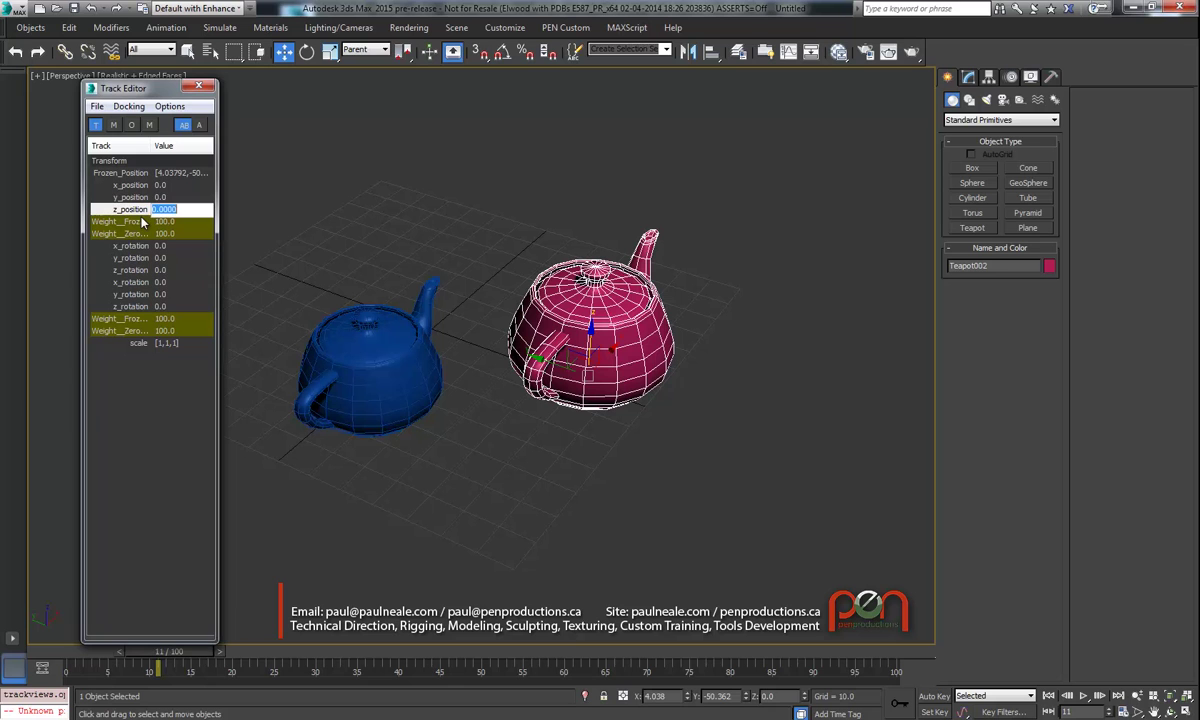
{"action": "left_click", "coordinate": [139, 294]}
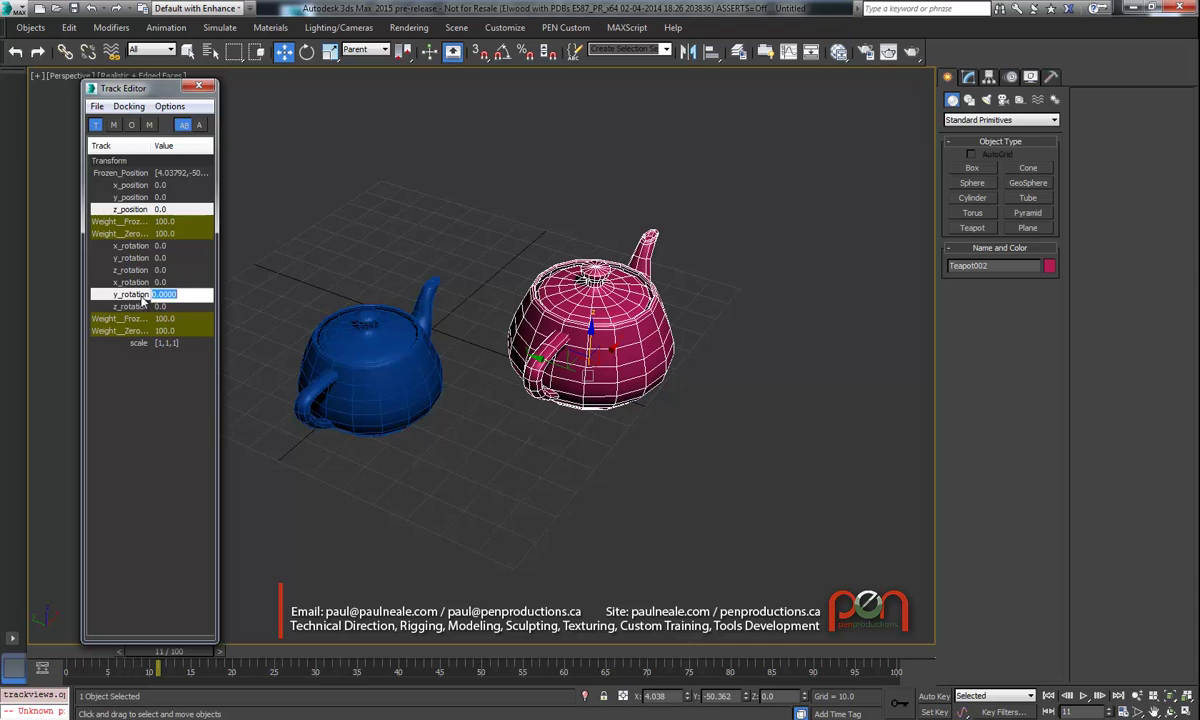
{"action": "right_click", "coordinate": [145, 296]}
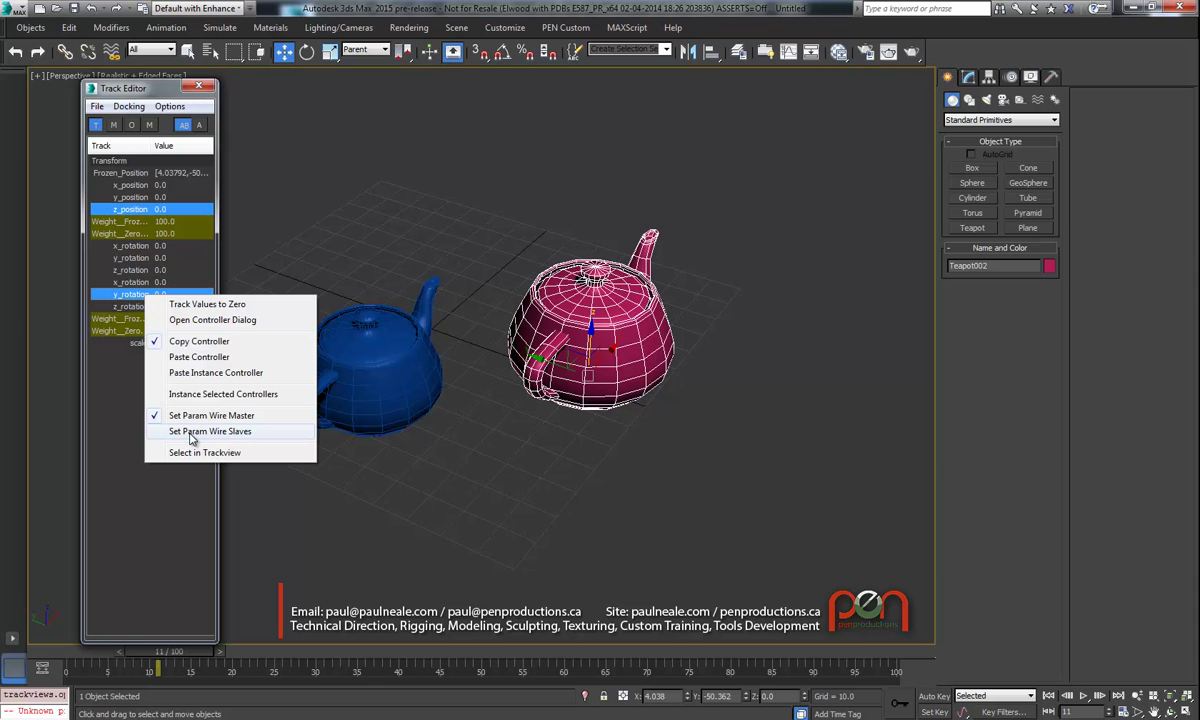
{"action": "left_click", "coordinate": [191, 433]}
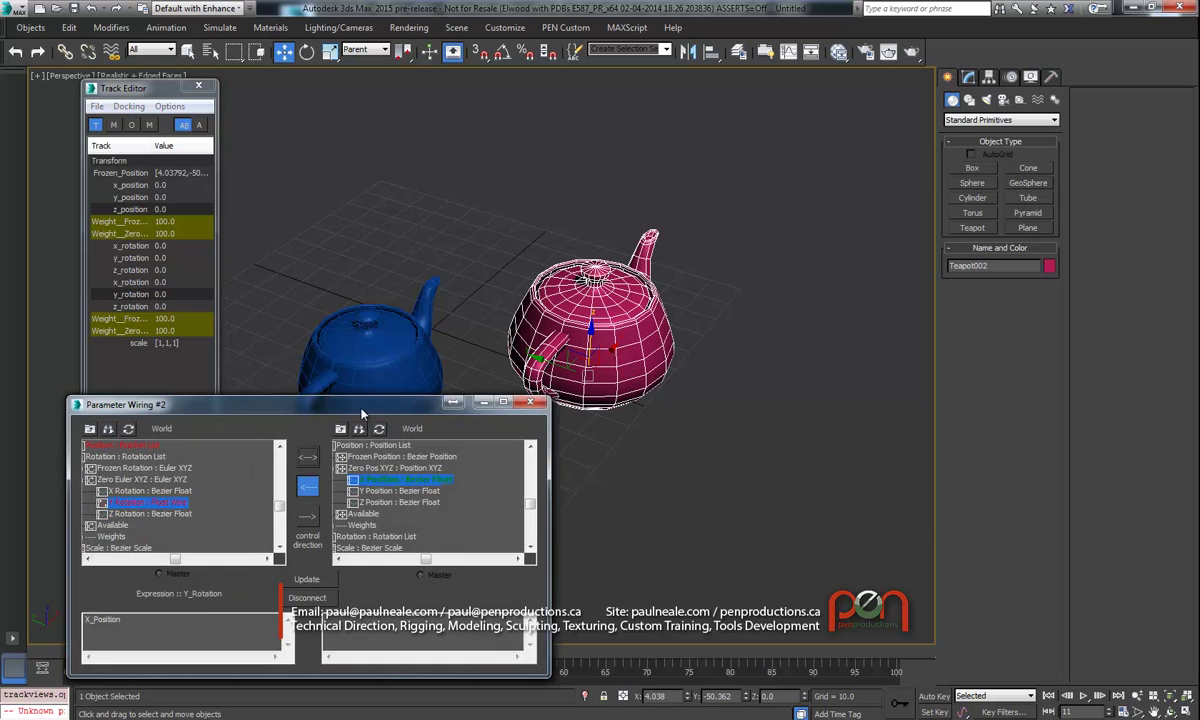
Move the blue teapot along X to about 7.62 to test the wiring, and dismiss both Parameter Wiring dialogs.
{"action": "left_click_drag", "start_coordinate": [351, 414], "coordinate": [336, 438]}
{"action": "middle_click_drag", "start_coordinate": [384, 343], "coordinate": [422, 310]}
{"action": "left_click", "coordinate": [414, 288]}
{"action": "mouse_move", "coordinate": [446, 322]}
{"action": "left_mouse_down"}
{"action": "mouse_move", "coordinate": [487, 295]}
{"action": "mouse_move", "coordinate": [472, 262]}
{"action": "mouse_move", "coordinate": [505, 270]}
{"action": "mouse_move", "coordinate": [416, 335]}
{"action": "mouse_move", "coordinate": [437, 320]}
{"action": "left_mouse_up"}
{"action": "left_click_drag", "start_coordinate": [401, 434], "coordinate": [389, 380]}
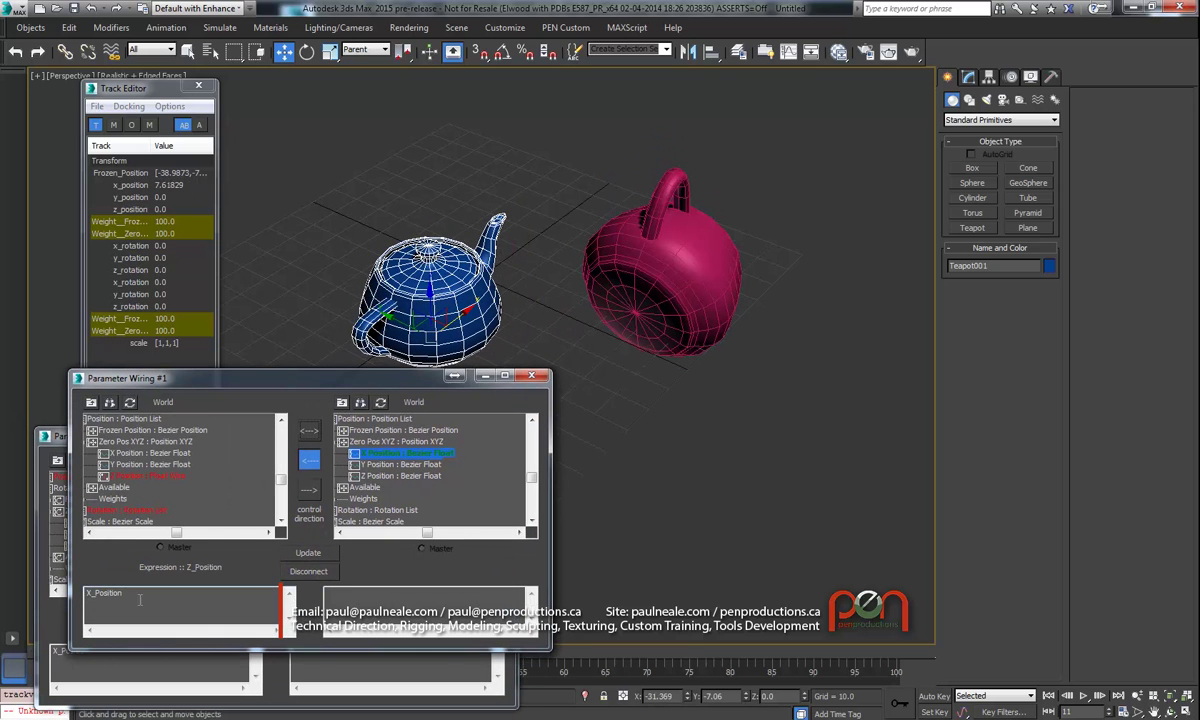
{"action": "left_click", "coordinate": [67, 444]}
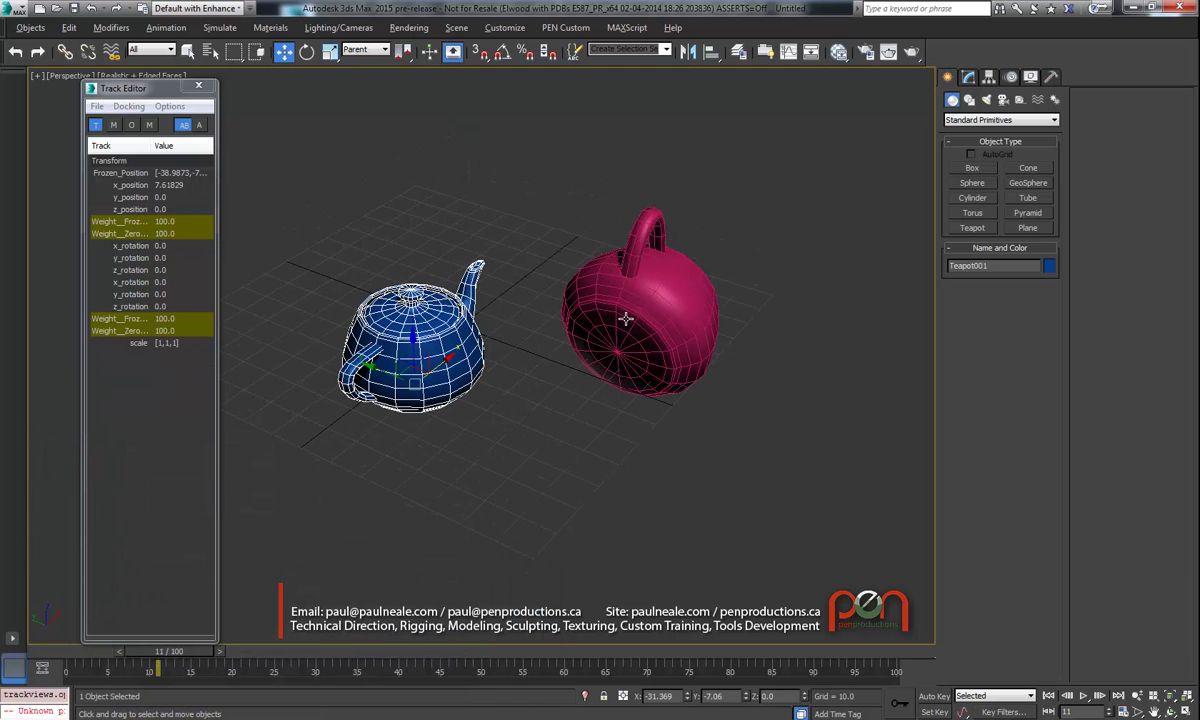
Select the pink teapot and examine its wired z_position and y_rotation track values.
{"action": "left_click", "coordinate": [600, 300]}
{"action": "middle_click_drag", "start_coordinate": [547, 322], "coordinate": [518, 361]}
{"action": "left_click", "coordinate": [413, 343]}
{"action": "left_click", "coordinate": [608, 324]}
{"action": "middle_click_drag", "start_coordinate": [585, 325], "coordinate": [667, 310], "text": "alt"}
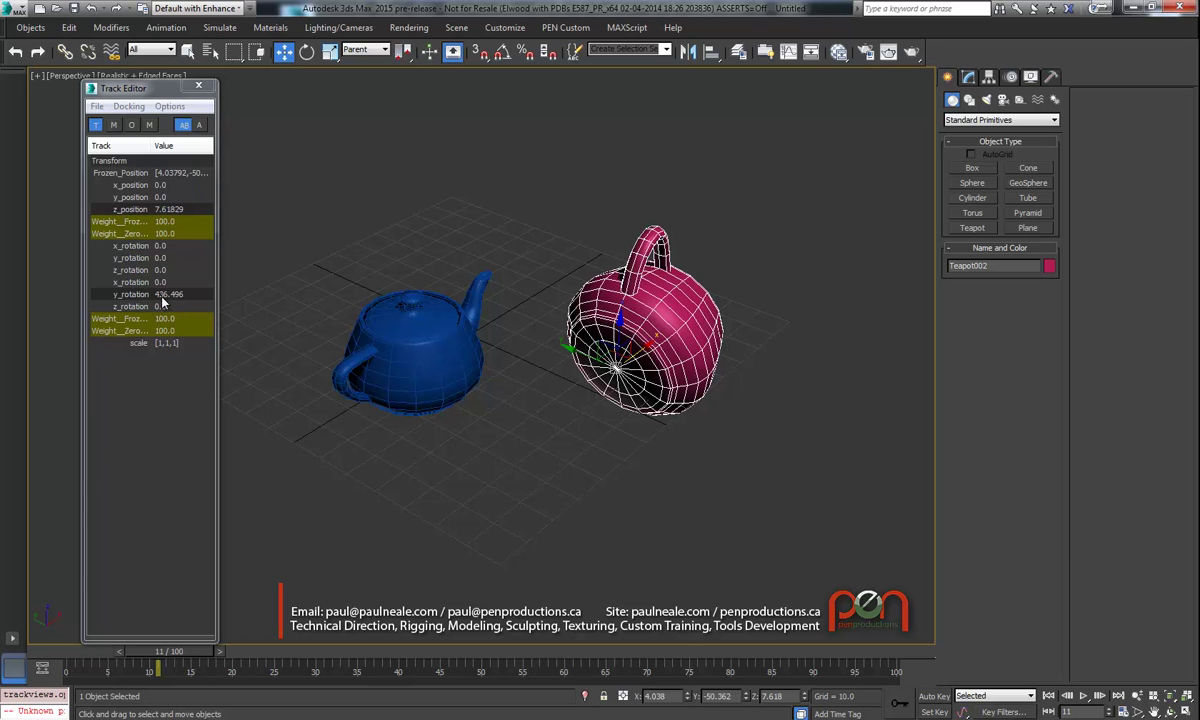
{"action": "left_click", "coordinate": [128, 300]}
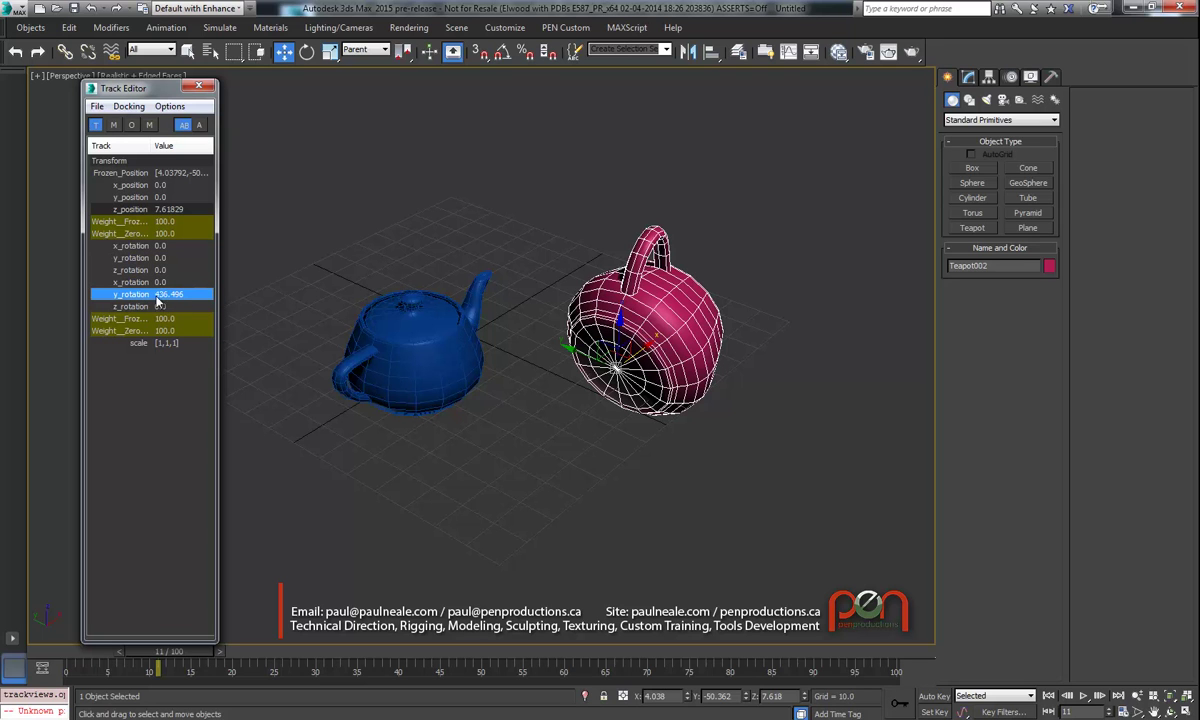
{"action": "left_click", "coordinate": [190, 294]}
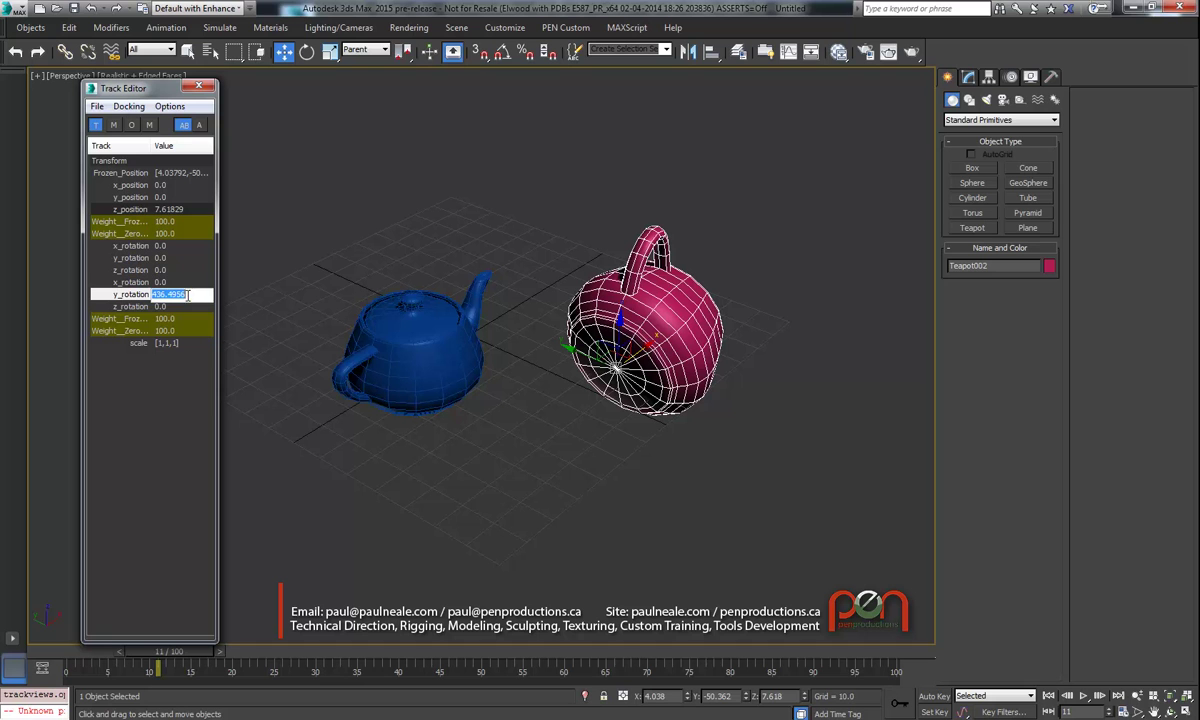
{"action": "middle_click_drag", "start_coordinate": [422, 290], "coordinate": [425, 317], "text": "alt"}
Open the controller dialog for the pink teapot's z_position track and reposition the wiring window below the teapots.
{"action": "left_click", "coordinate": [132, 298]}
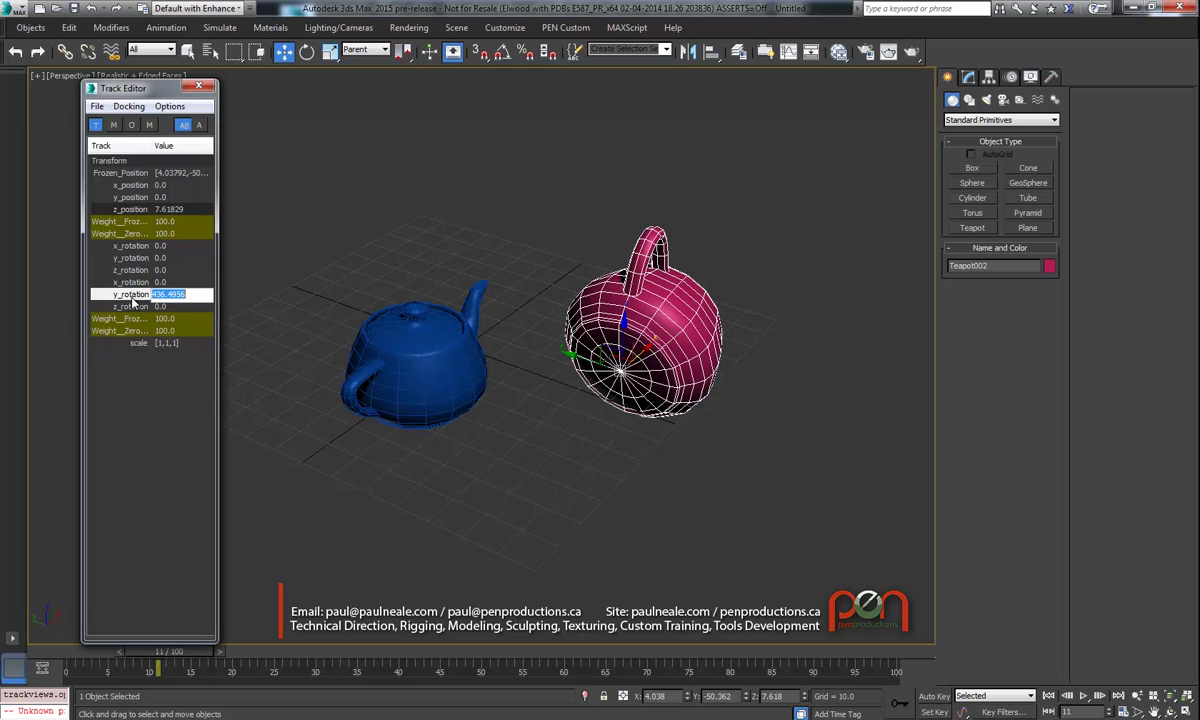
{"action": "left_click", "coordinate": [140, 211]}
{"action": "key", "text": "Return"}
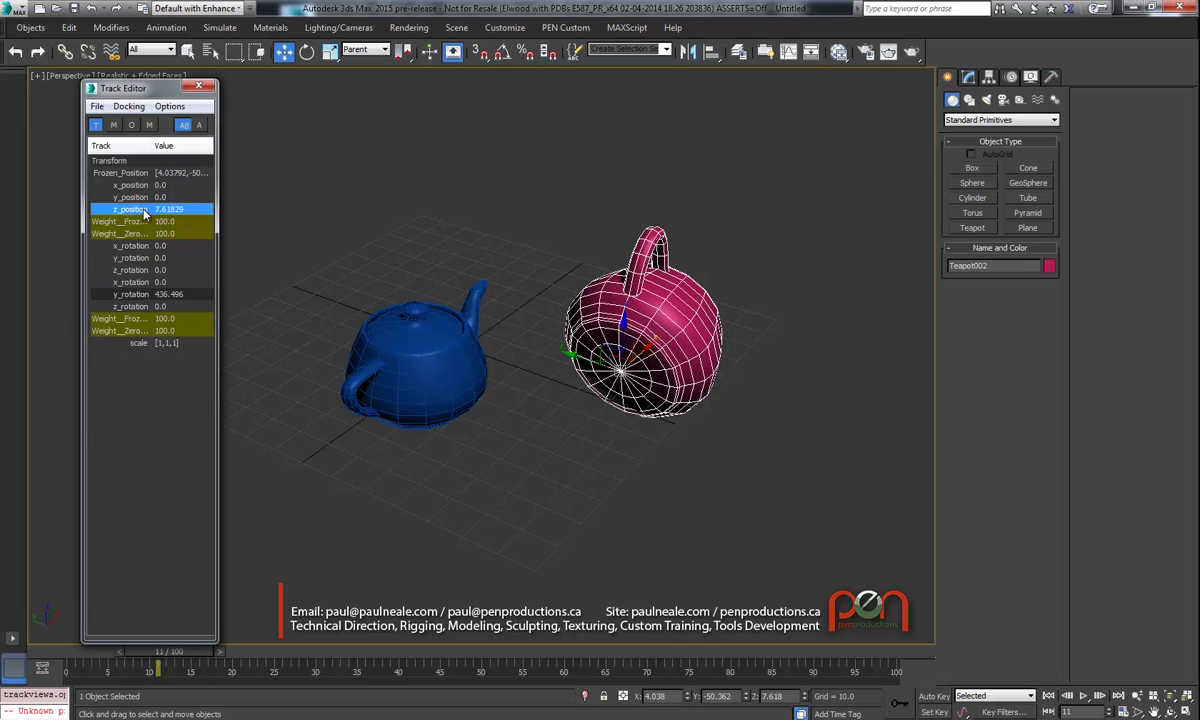
{"action": "right_click", "coordinate": [143, 213]}
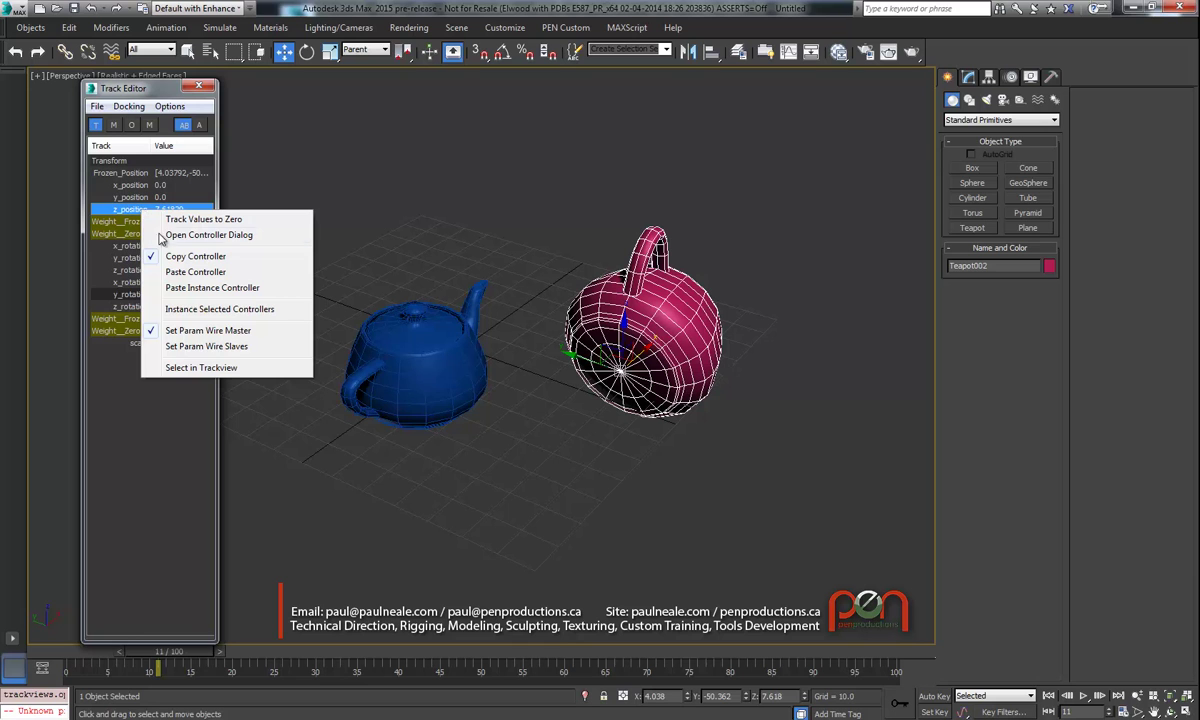
{"action": "left_click", "coordinate": [200, 234]}
{"action": "left_click_drag", "start_coordinate": [300, 387], "coordinate": [316, 387]}
{"action": "left_click_drag", "start_coordinate": [426, 386], "coordinate": [486, 390]}
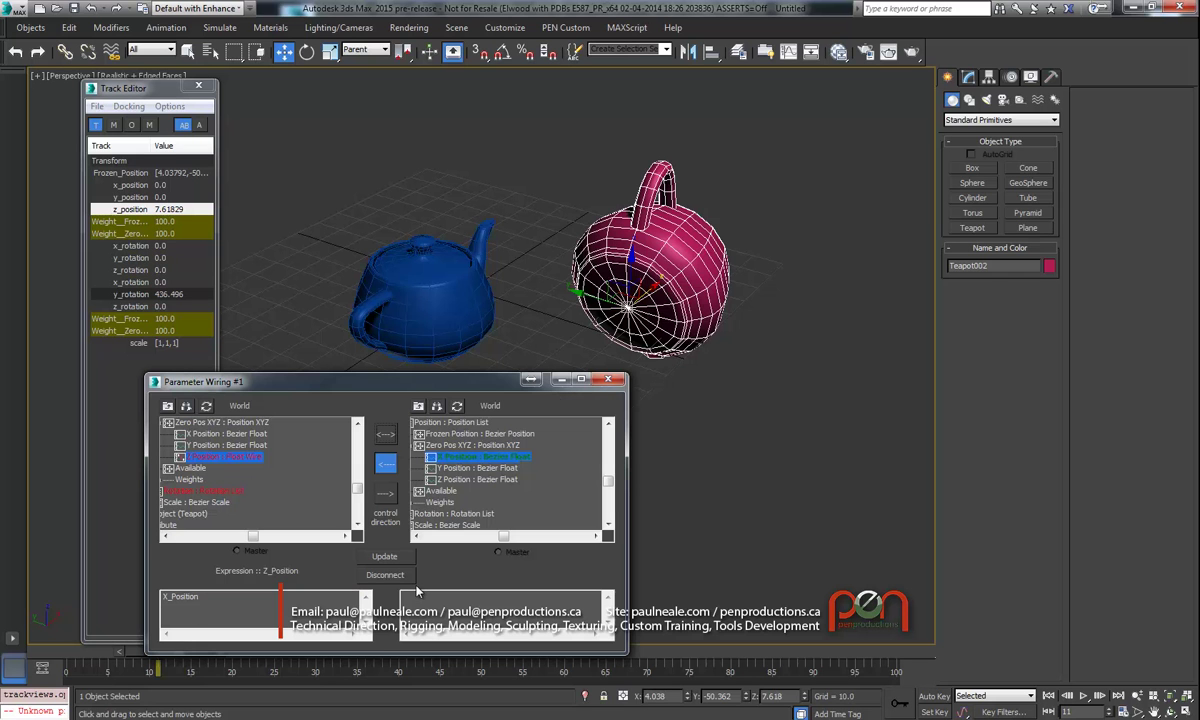
Close the Parameter Wiring dialog, select the pink teapot's x_position track in Track View, and move the curve window clear of the blue teapot.
{"action": "left_click", "coordinate": [609, 380]}
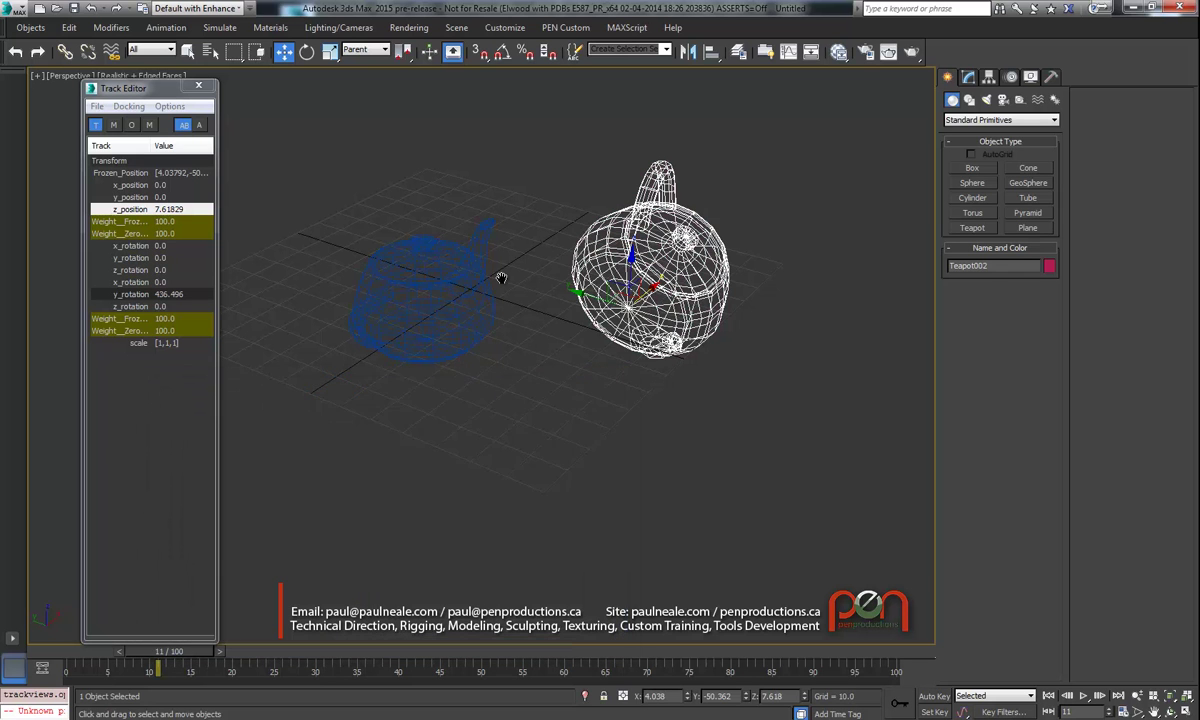
{"action": "middle_click_drag", "start_coordinate": [497, 278], "coordinate": [478, 309]}
{"action": "right_click", "coordinate": [138, 186]}
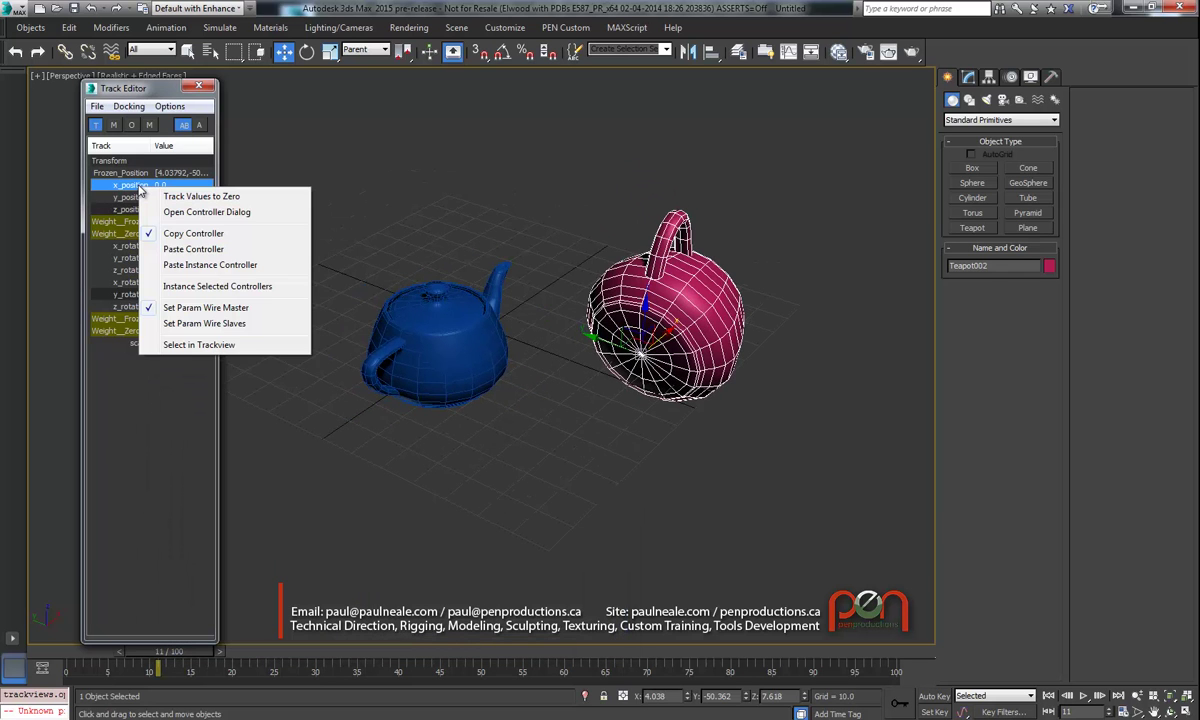
{"action": "left_click", "coordinate": [188, 345]}
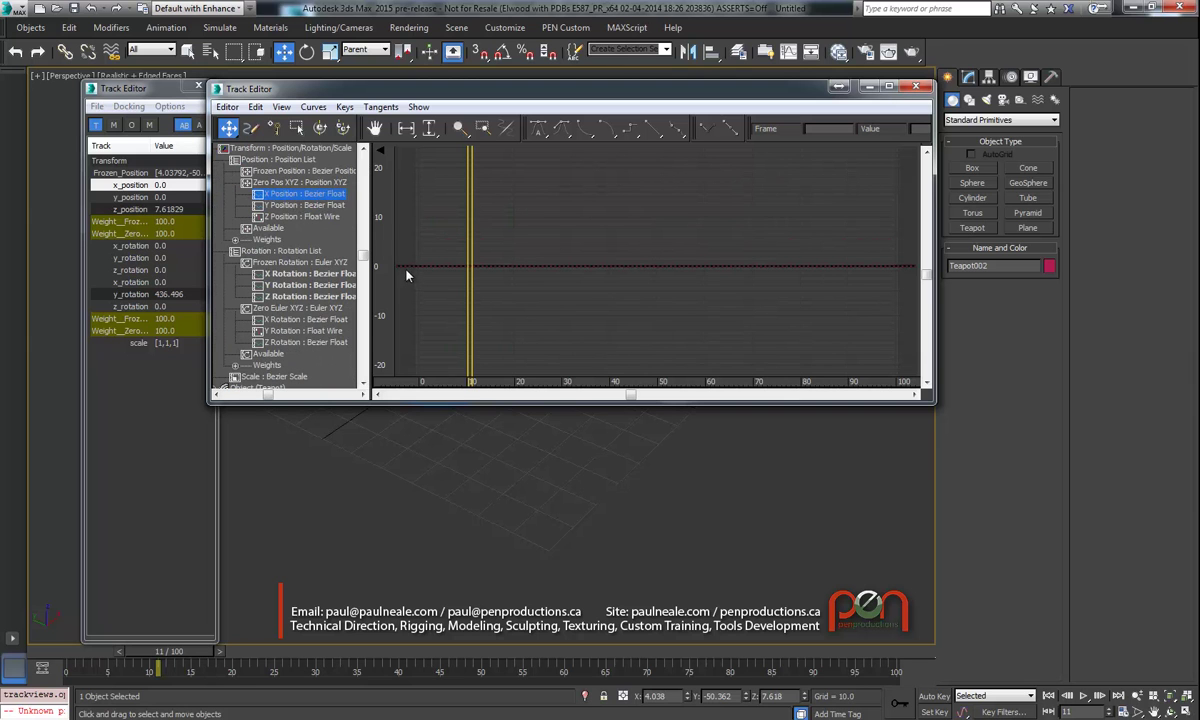
{"action": "left_click_drag", "start_coordinate": [656, 89], "coordinate": [716, 112]}
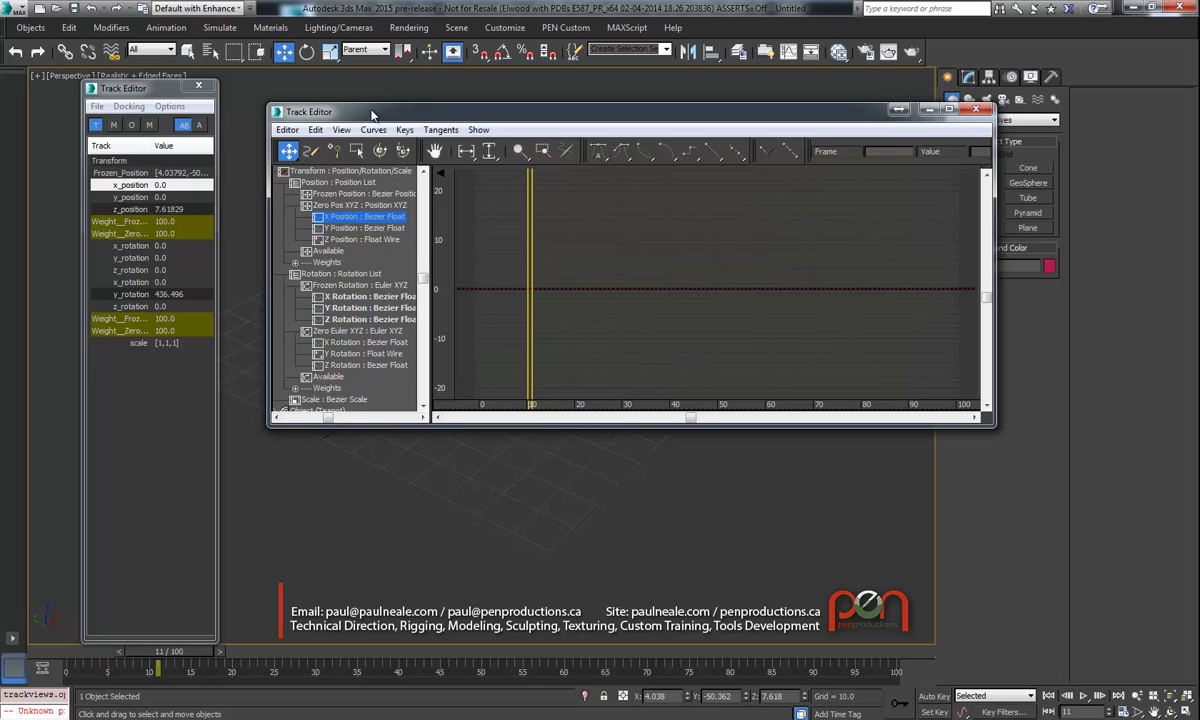
{"action": "left_click_drag", "start_coordinate": [370, 117], "coordinate": [580, 163]}
Select the blue teapot and select its x_position, y_position and z_position tracks together in Track View.
{"action": "left_click_drag", "start_coordinate": [380, 228], "coordinate": [436, 326]}
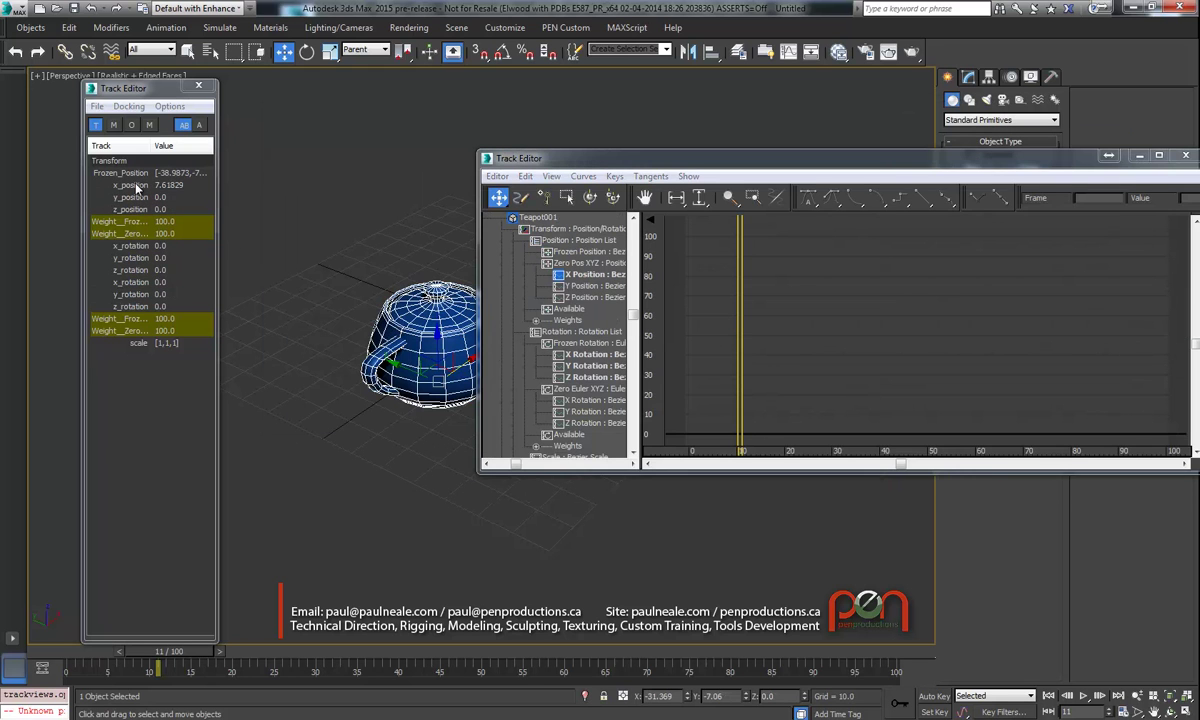
{"action": "left_click", "coordinate": [133, 185]}
{"action": "left_click", "coordinate": [133, 209], "text": "ctrl"}
{"action": "left_click", "coordinate": [133, 197], "text": "ctrl"}
{"action": "right_click", "coordinate": [133, 197]}
{"action": "left_click", "coordinate": [195, 338]}
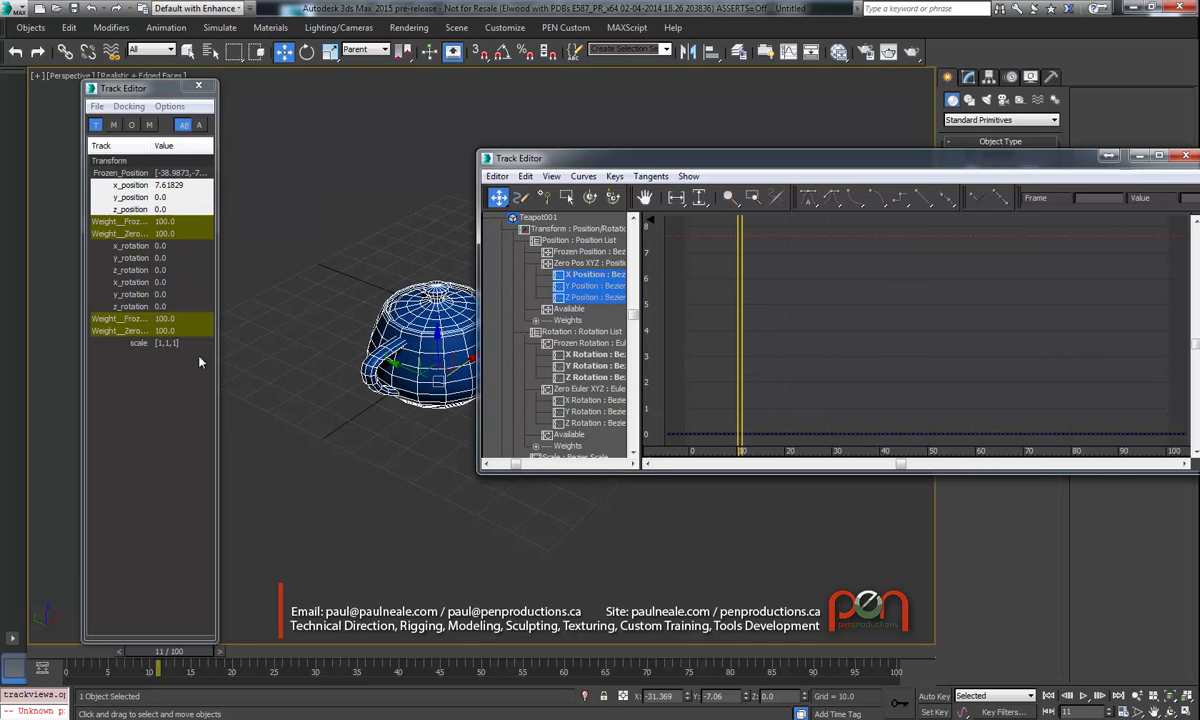
Pan the curve window's controller list to bring the blue teapot's track names into view, and reposition the window nearer the track list.
{"action": "left_click_drag", "start_coordinate": [513, 290], "coordinate": [491, 290]}
{"action": "left_click_drag", "start_coordinate": [712, 157], "coordinate": [611, 141]}
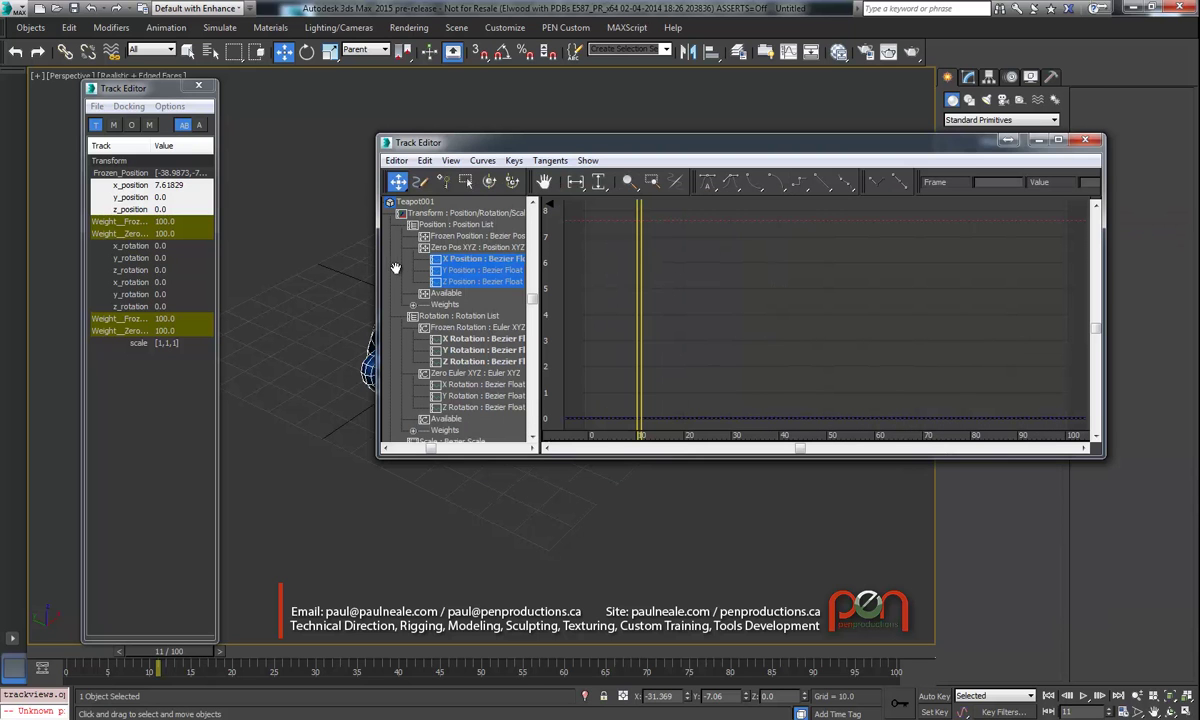
{"action": "left_click_drag", "start_coordinate": [405, 289], "coordinate": [388, 271]}
{"action": "left_click_drag", "start_coordinate": [525, 143], "coordinate": [482, 160]}
Set the track list to a floating dialog and move the curve window away from the blue teapot.
{"action": "left_click", "coordinate": [132, 108]}
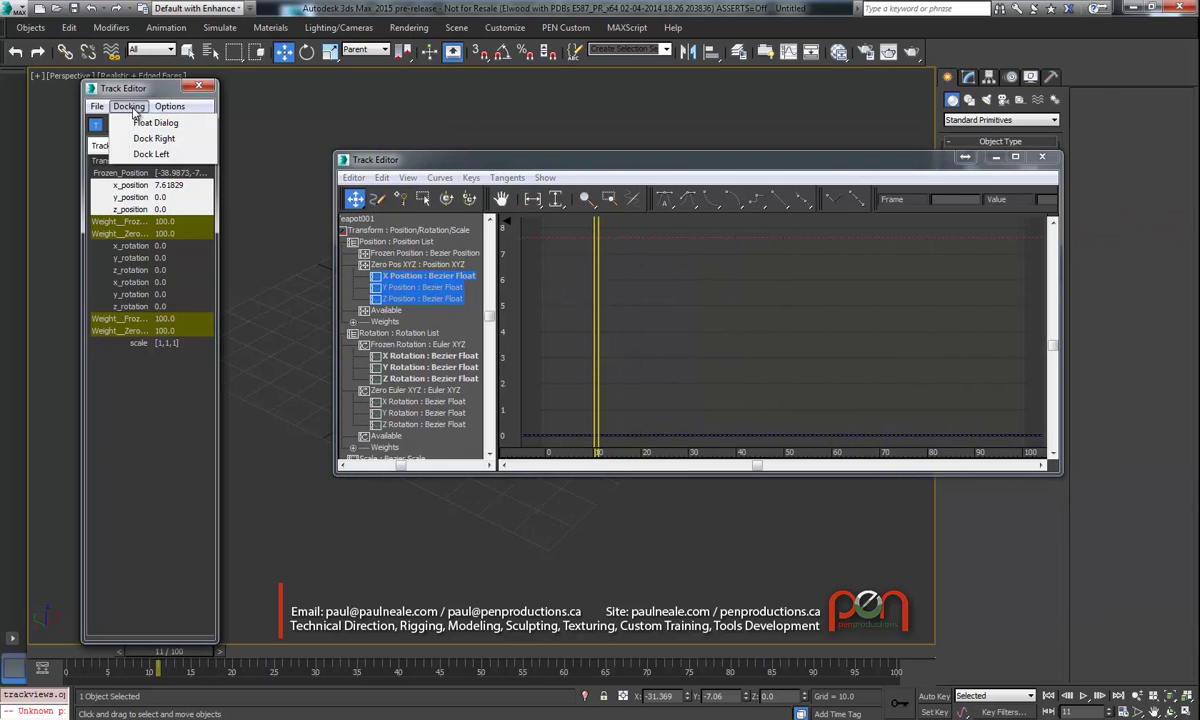
{"action": "left_click", "coordinate": [118, 121]}
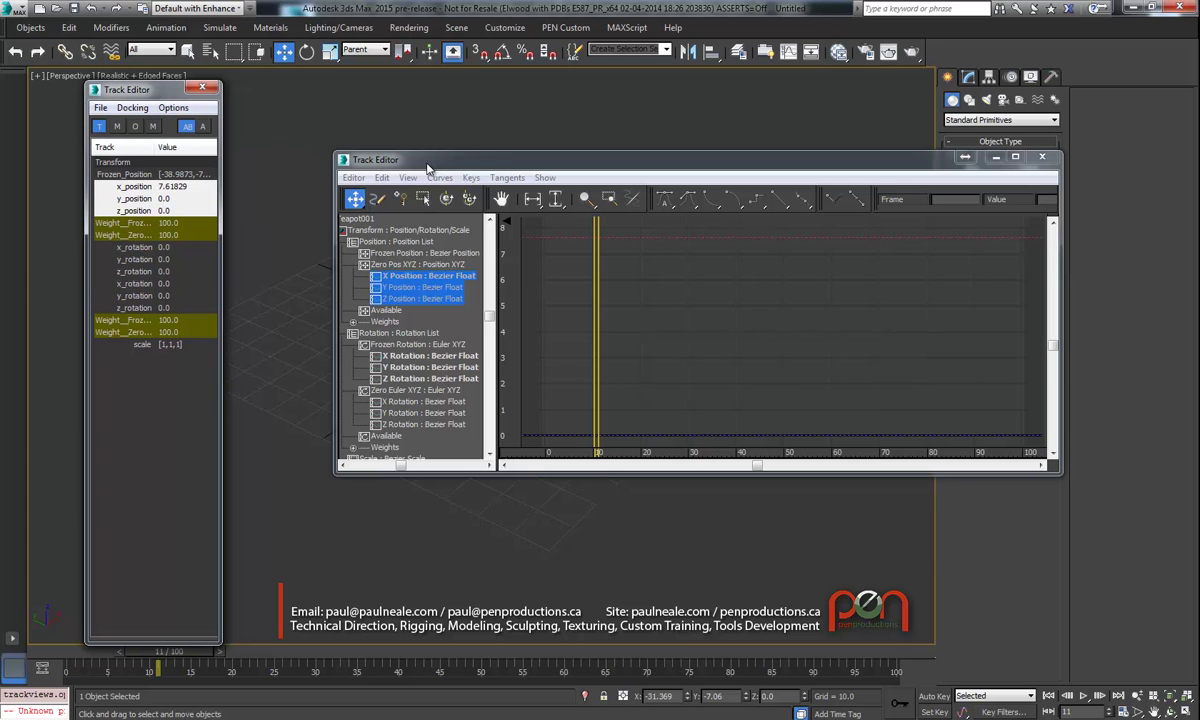
{"action": "left_click_drag", "start_coordinate": [465, 177], "coordinate": [528, 128]}
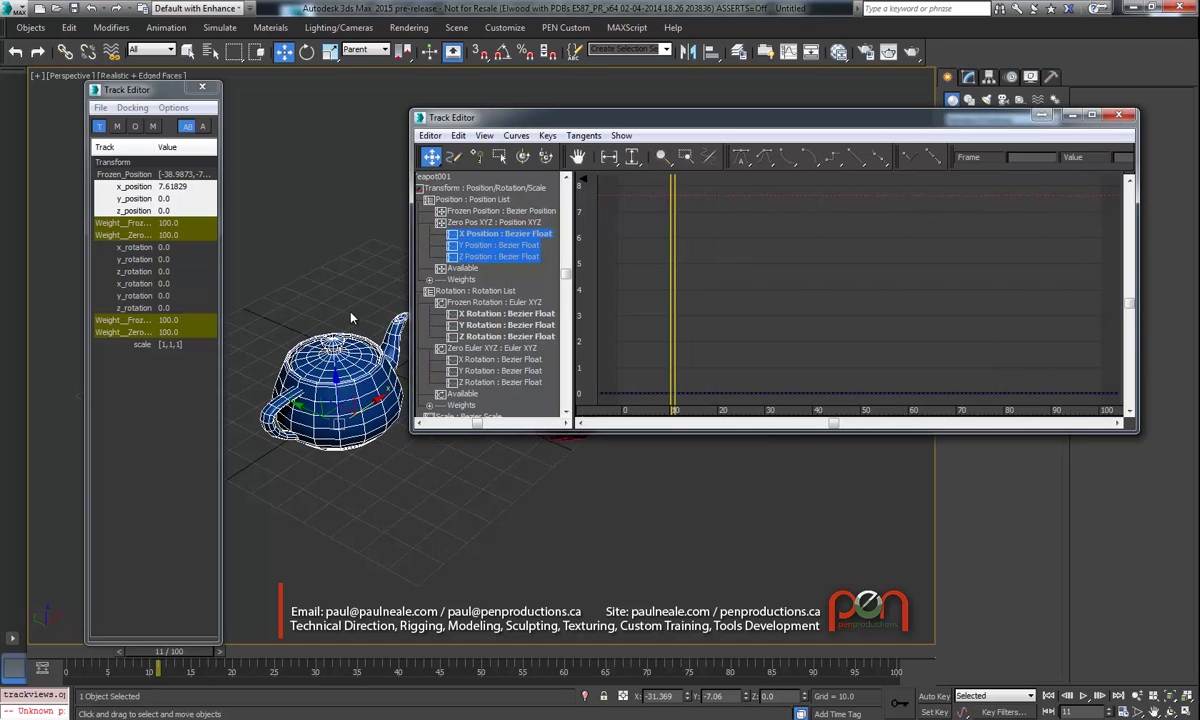
{"action": "middle_click_drag", "start_coordinate": [316, 361], "coordinate": [333, 348], "text": "alt"}
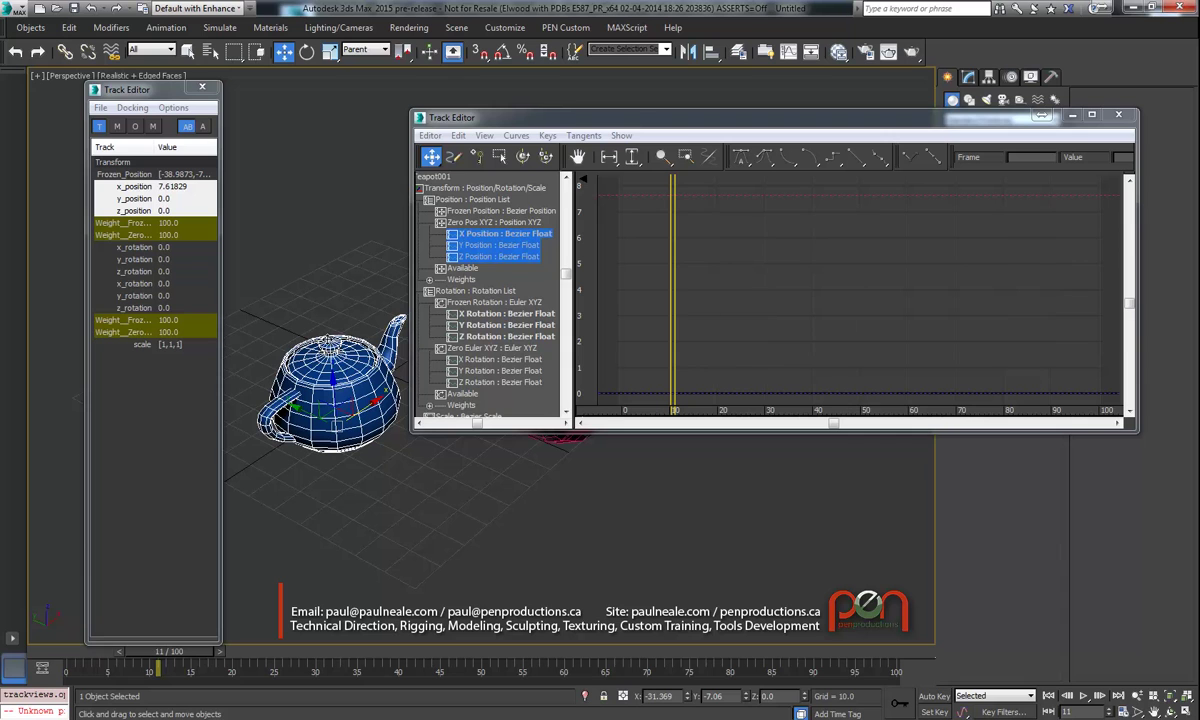